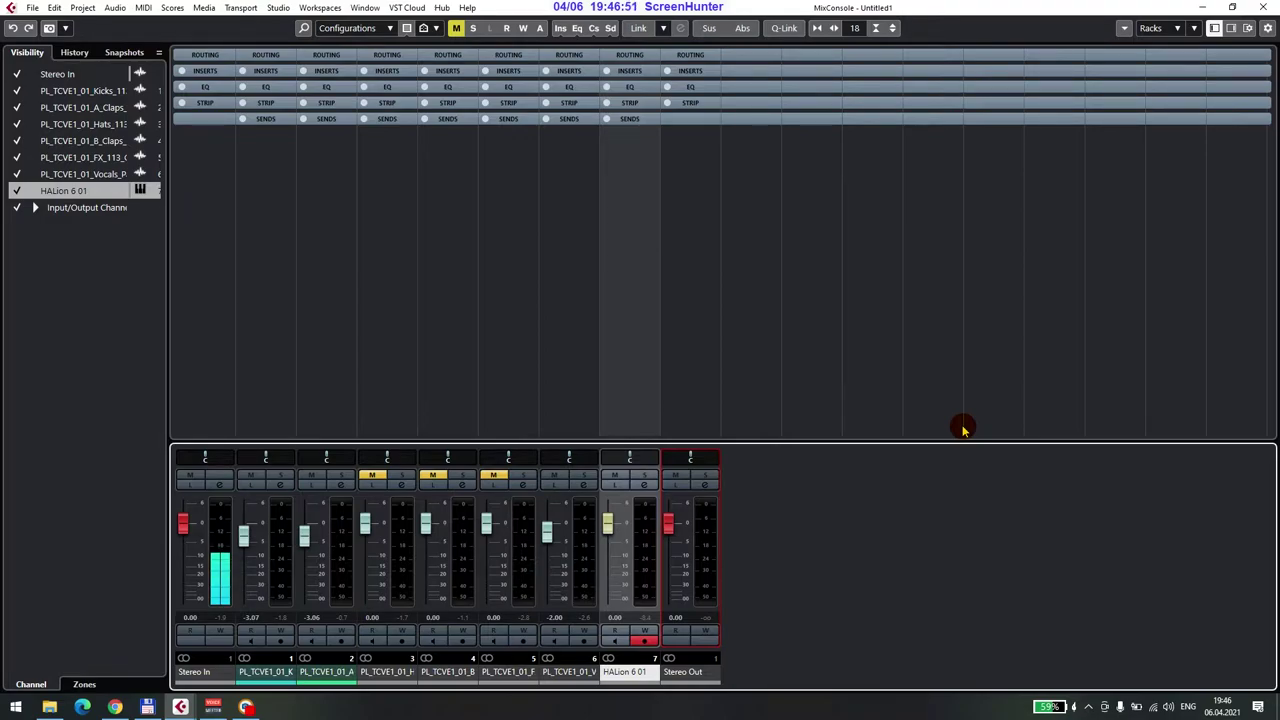
Put the mixer away, select the second HALion 6 01 track and check its Electric Bass VX program in the instrument window.
left_click(1203, 7)
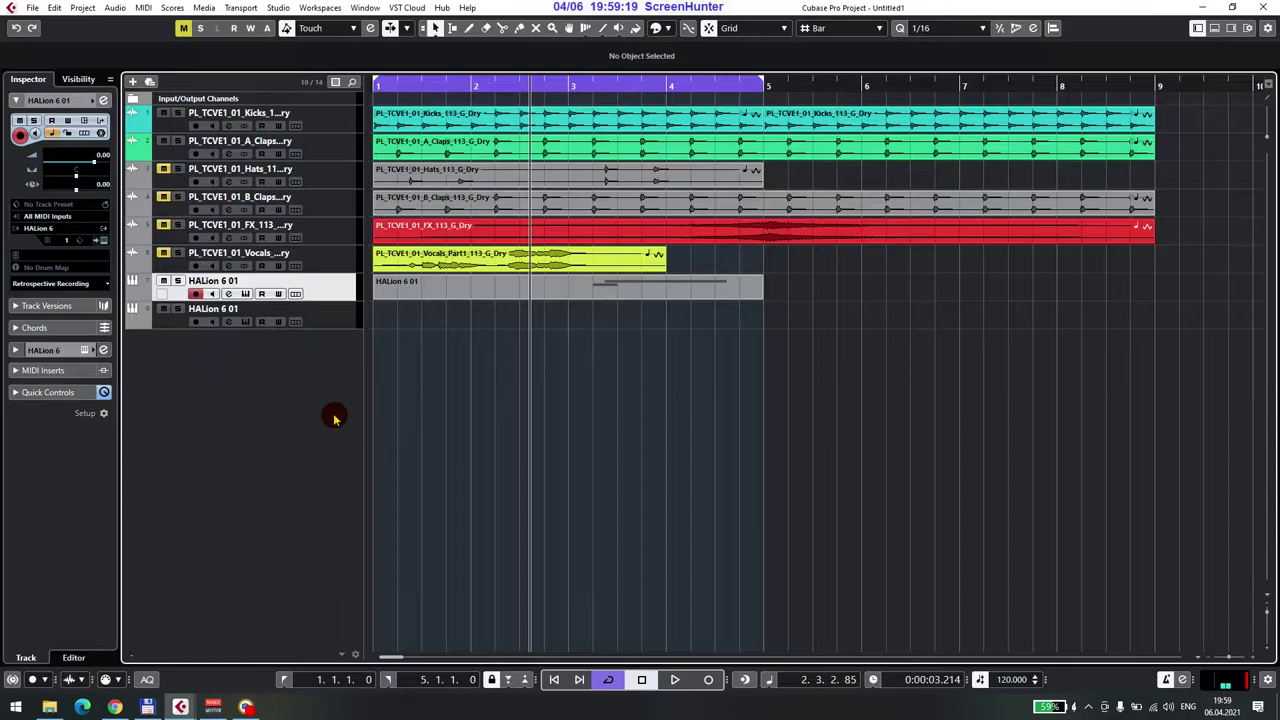
left_click(322, 316)
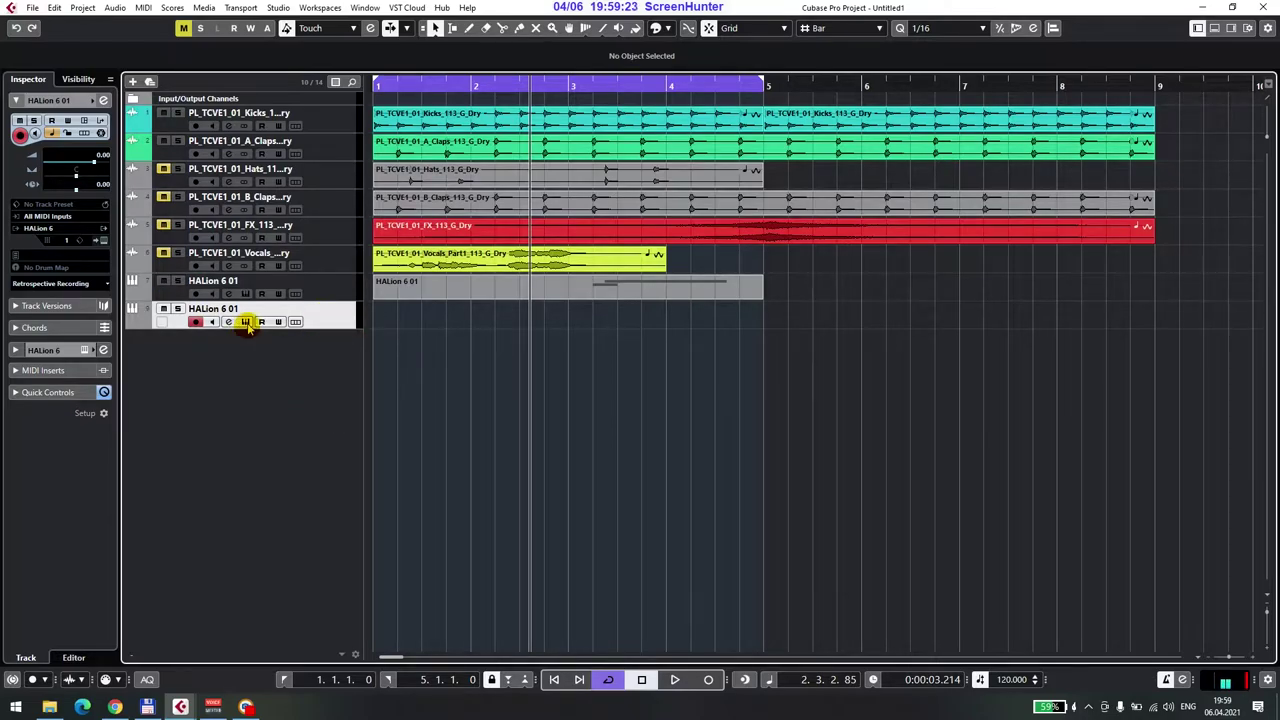
left_click(246, 322)
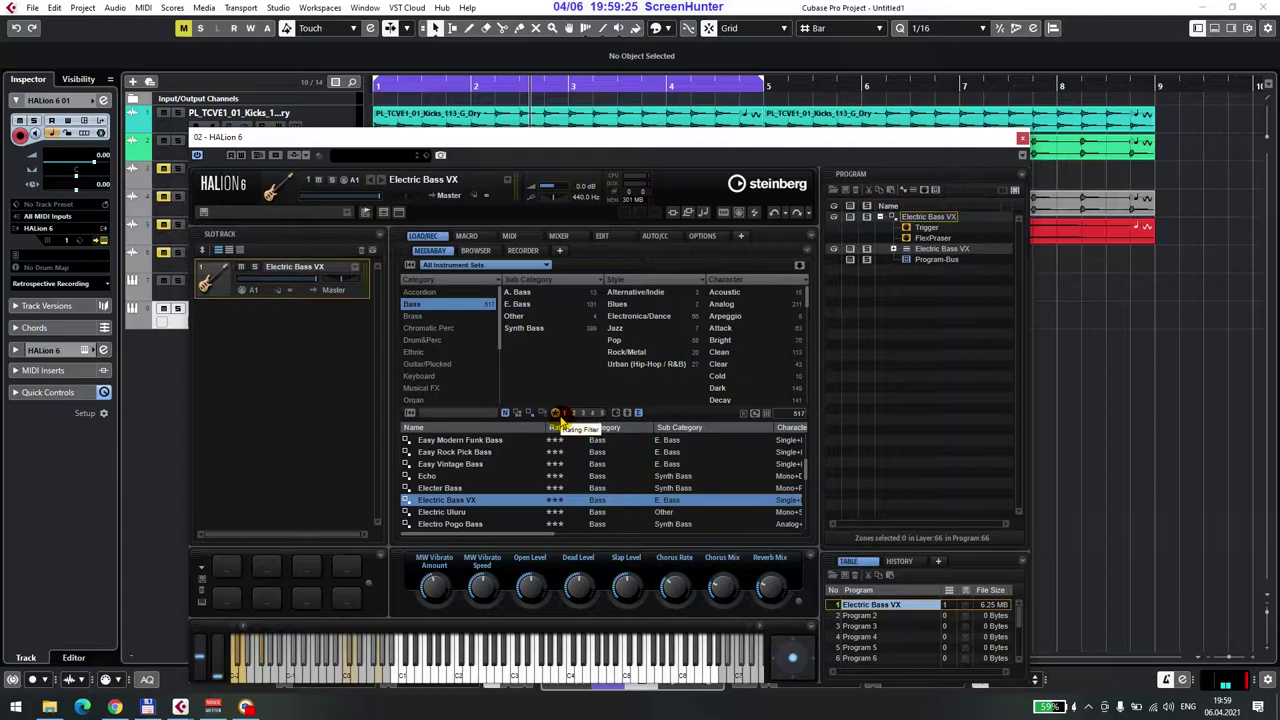
scroll(519, 483, "down", 1)
scroll(519, 480, "up", 1)
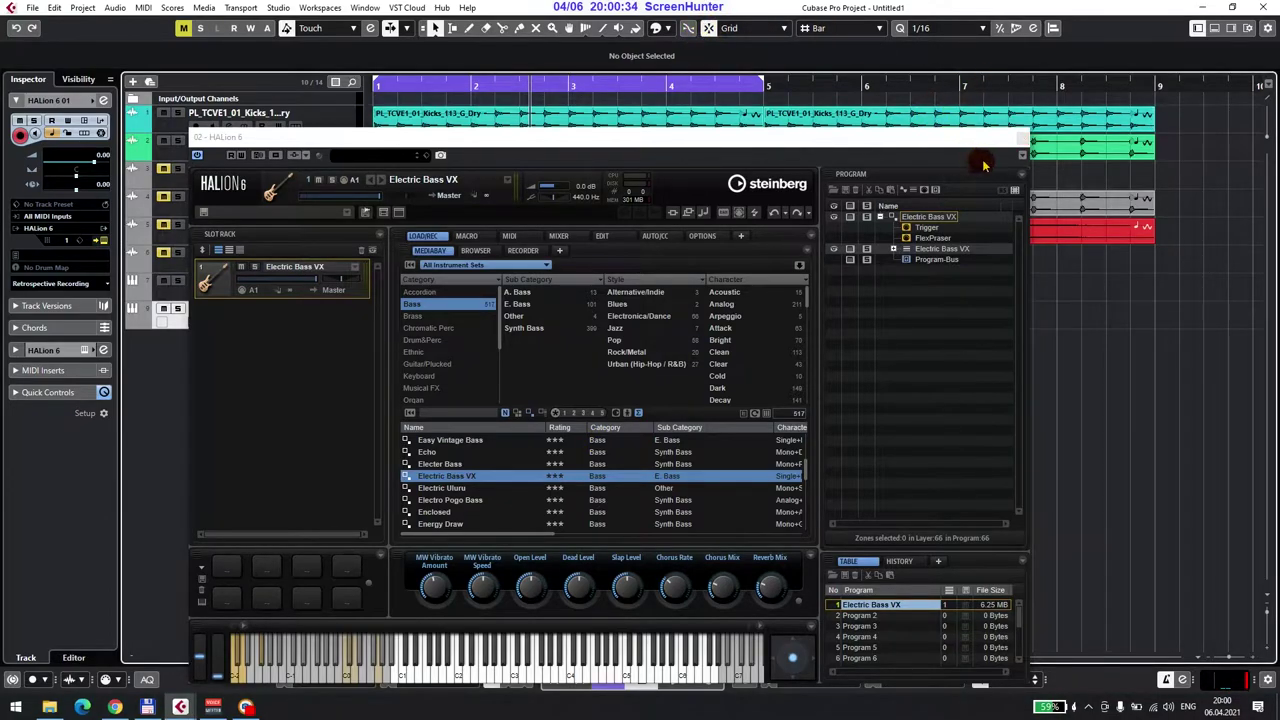
left_click(1020, 137)
Record a MIDI bass part on the second HALion 6 01 track over the looped bars 1 to 4.
key("space")
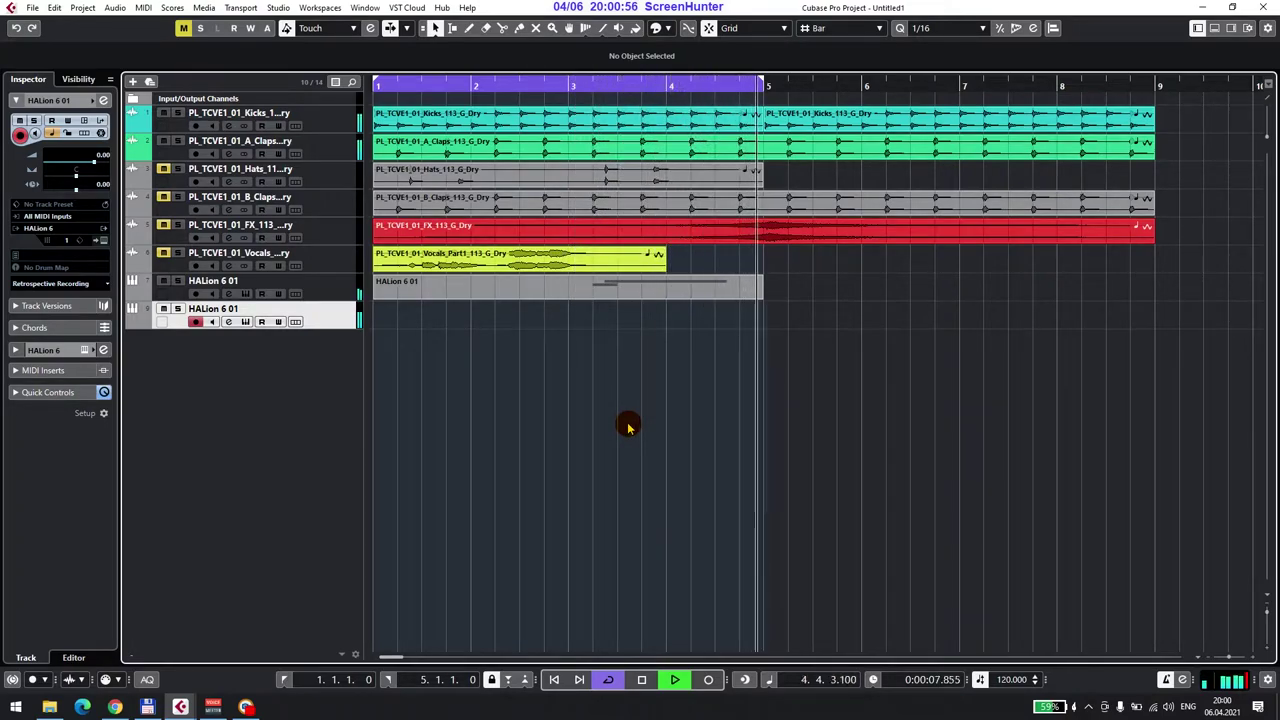
left_click(709, 682)
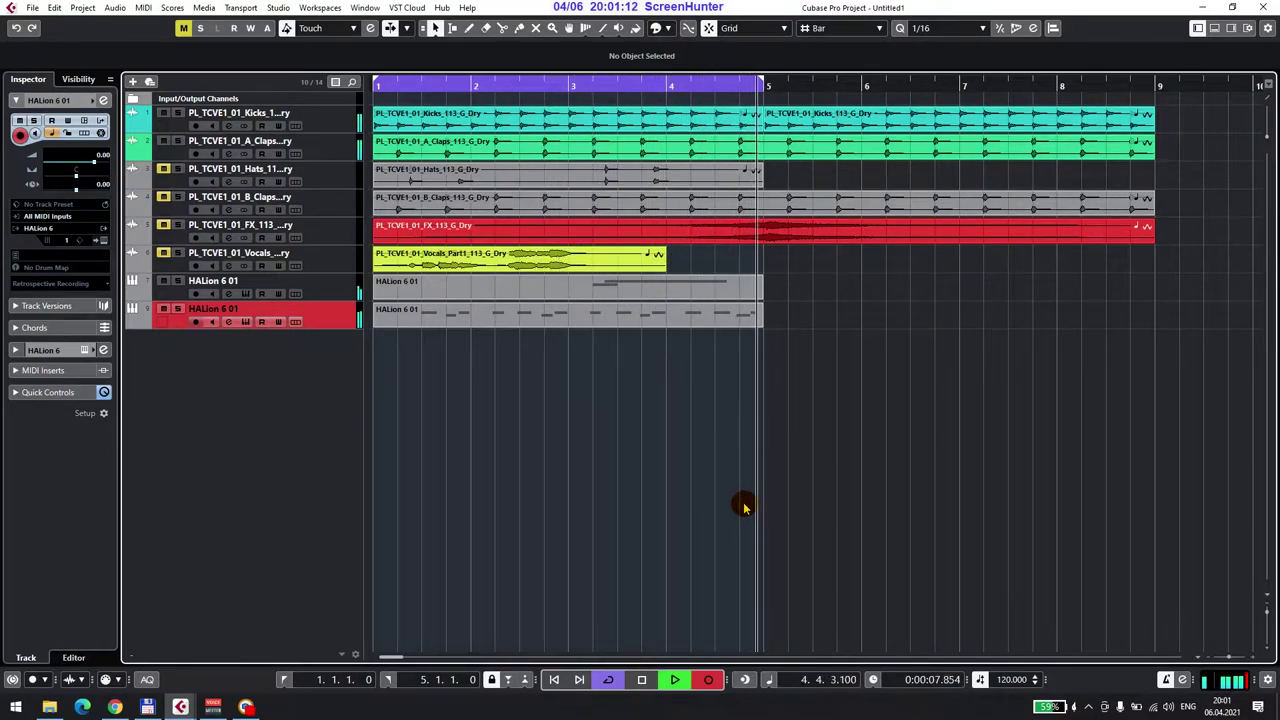
key("KP_Multiply")
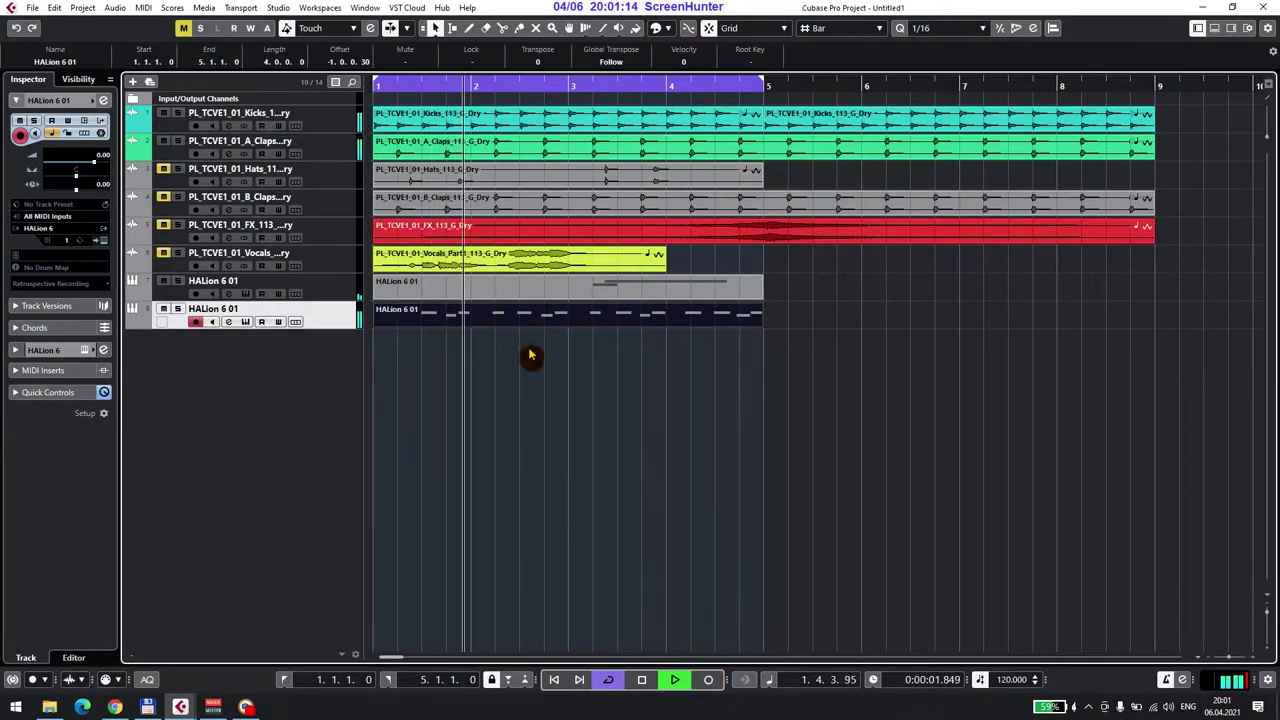
Open the recorded bass part for note editing and shift all its notes earlier so the first starts at 1.1.1.0.
double_click(478, 314)
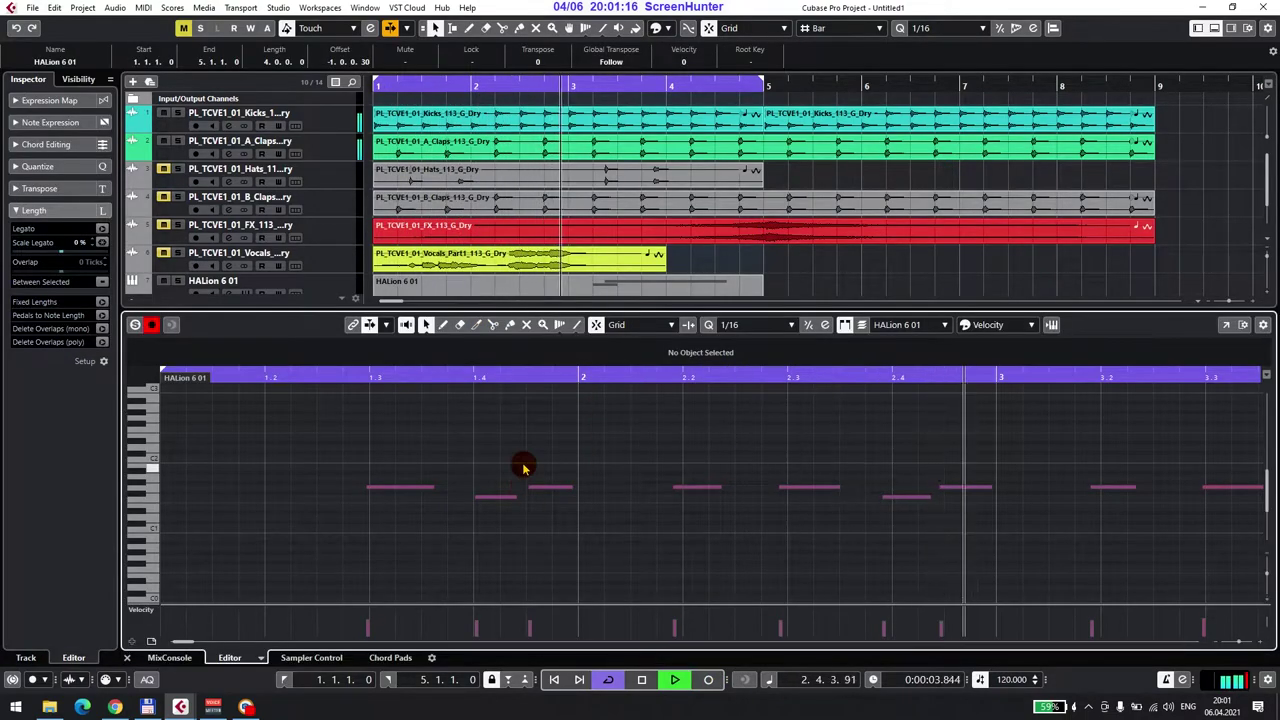
key("ctrl+a")
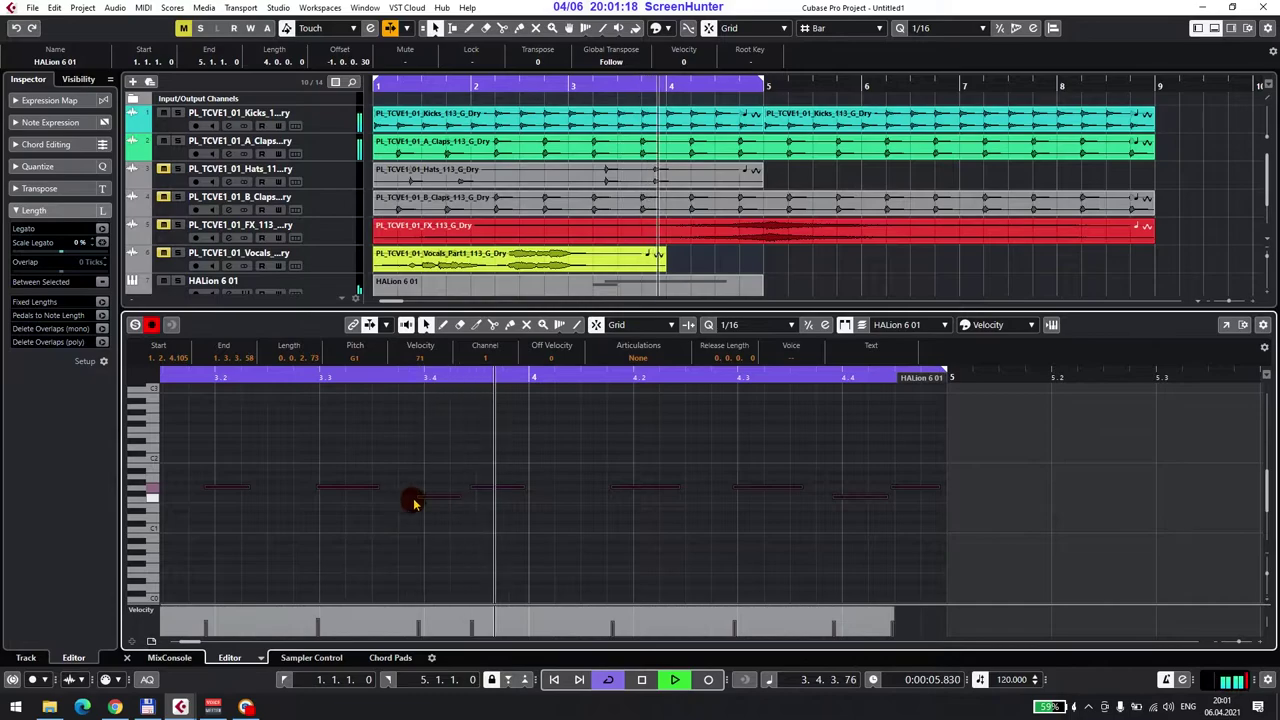
scroll(886, 466, "up", 2)
scroll(463, 456, "left", 5)
scroll(463, 456, "left", 3)
left_click_drag(614, 520, 424, 530)
Align the bar 1 bass notes to the 1/16 grid and make each one two sixteenths long.
left_click(505, 538)
left_click(514, 537)
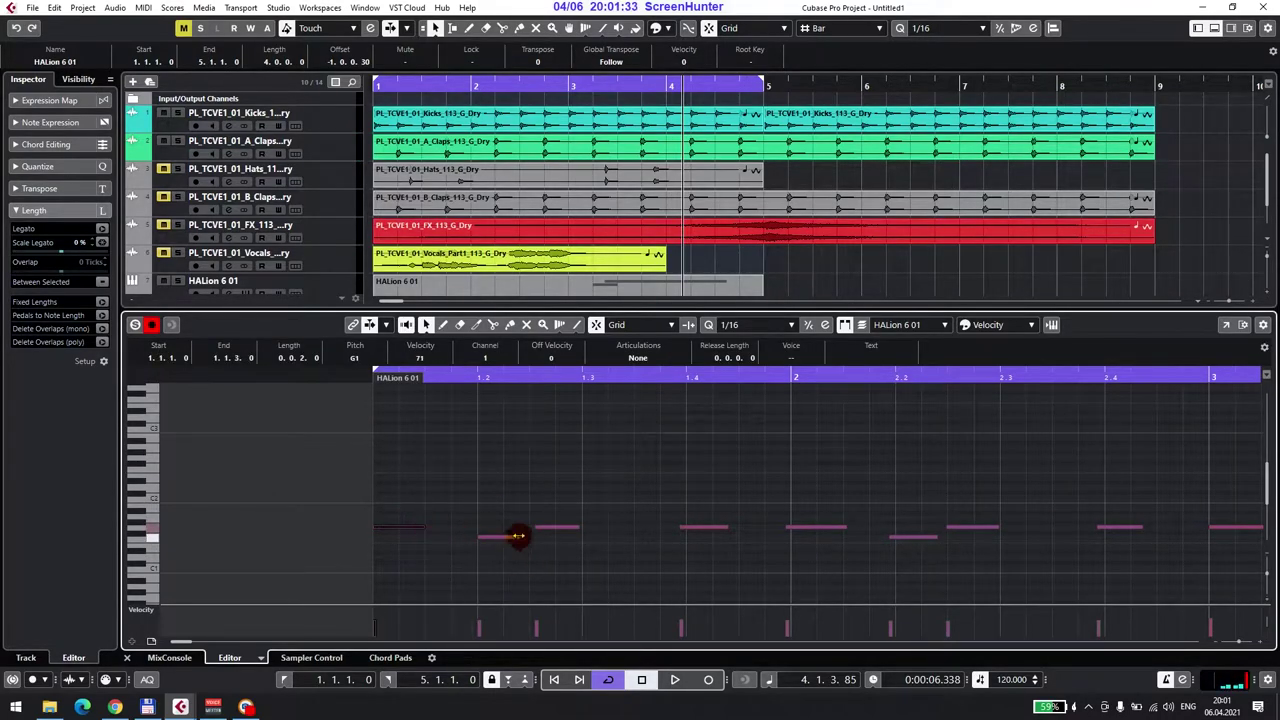
scroll(688, 557, "down", 2)
scroll(630, 537, "up", 3)
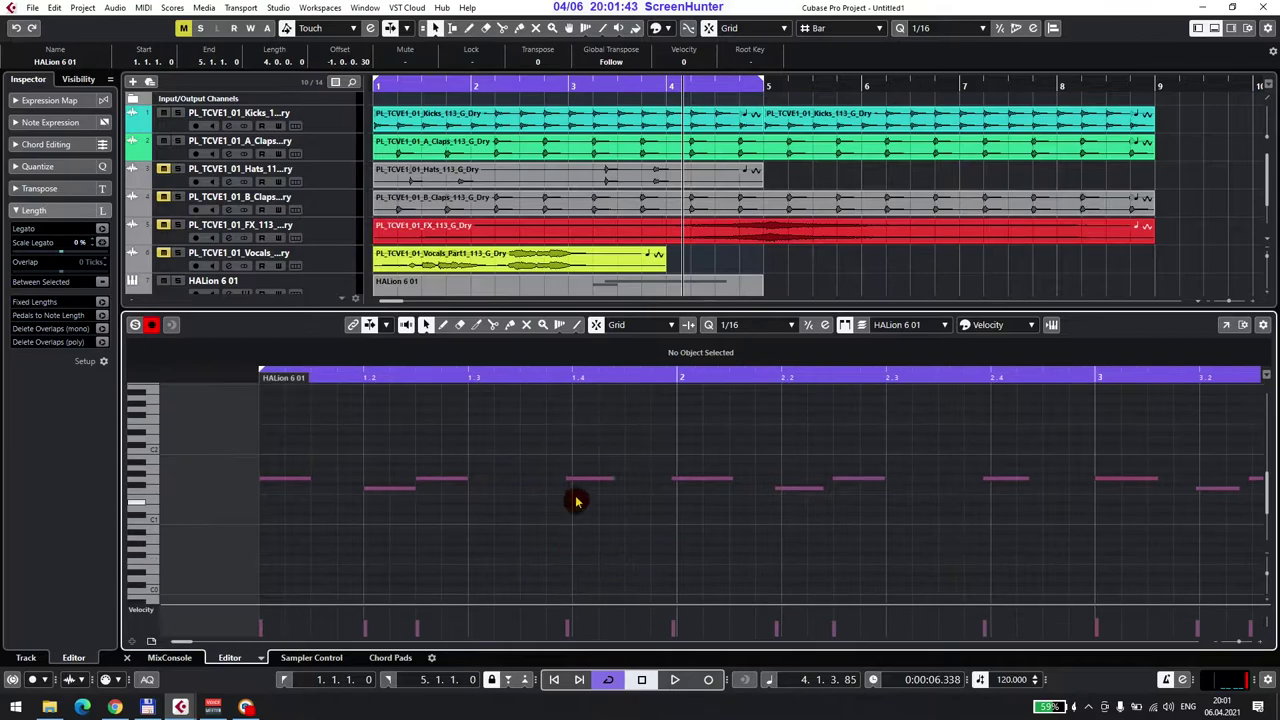
left_click(580, 479)
Align the bass notes in bars 2 and 3 to the 1/16 grid, trimming each to two sixteenths.
scroll(700, 495, "right", 4)
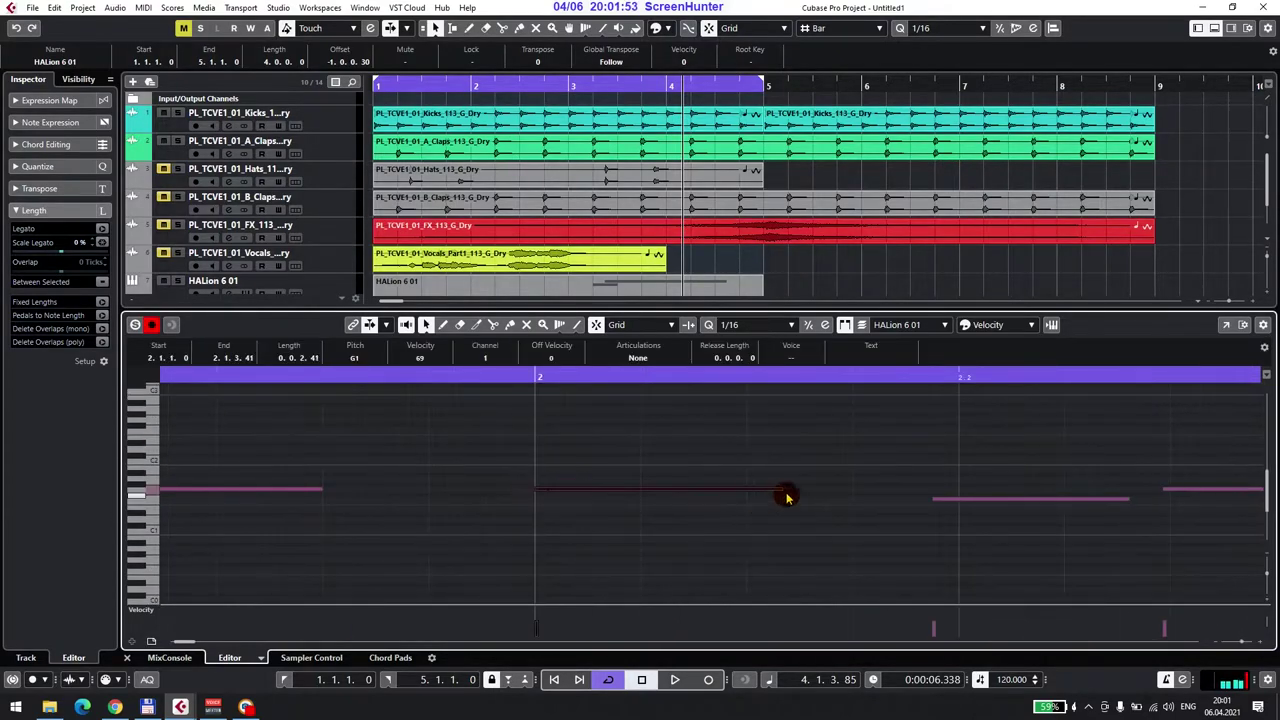
mouse_move(797, 503)
left_mouse_down()
mouse_move(1000, 497)
mouse_move(812, 509)
left_mouse_up()
scroll(812, 509, "down", 3)
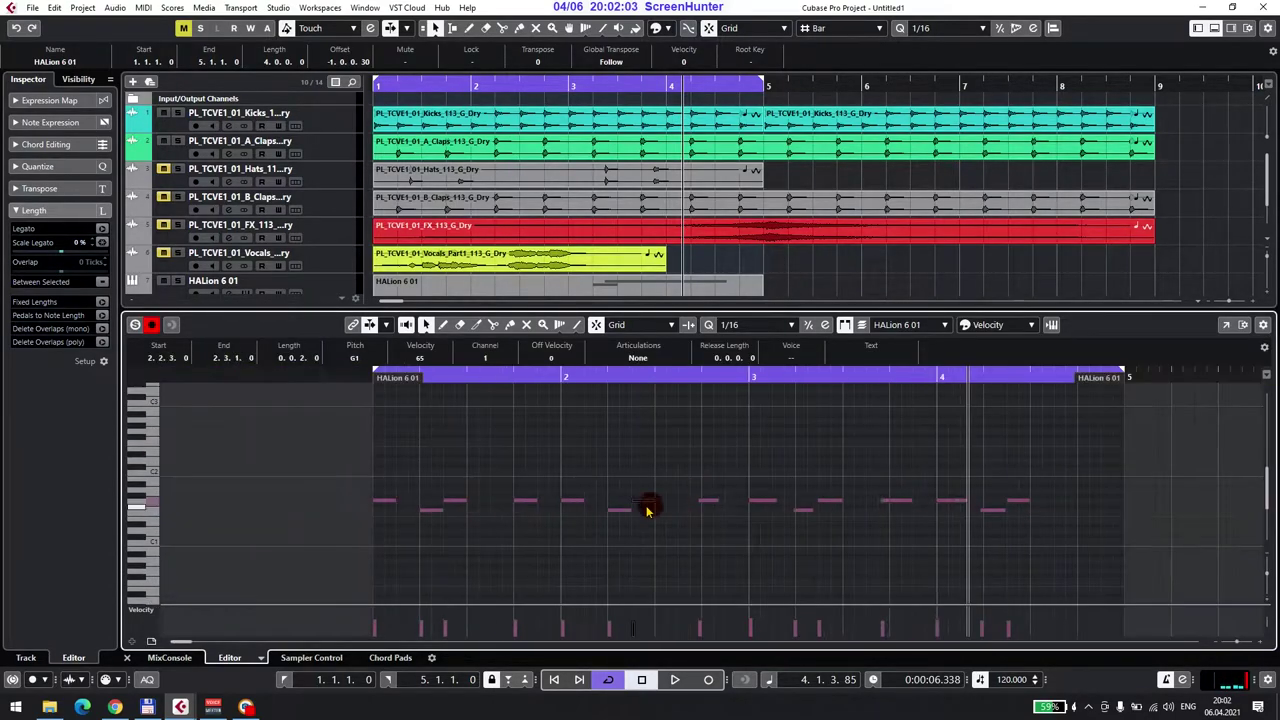
left_click(543, 514)
scroll(720, 525, "down", 1)
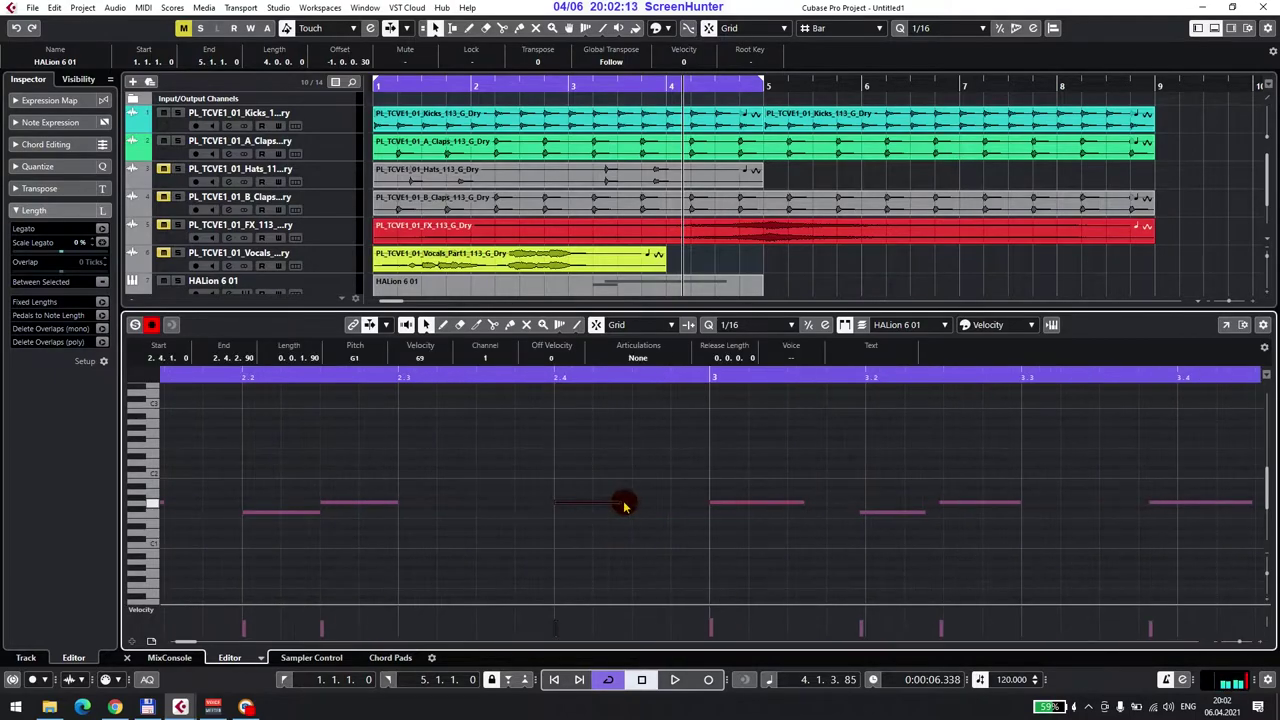
scroll(623, 495, "up", 2)
left_click_drag(706, 505, 851, 508)
scroll(700, 500, "right", 3)
left_click(586, 497)
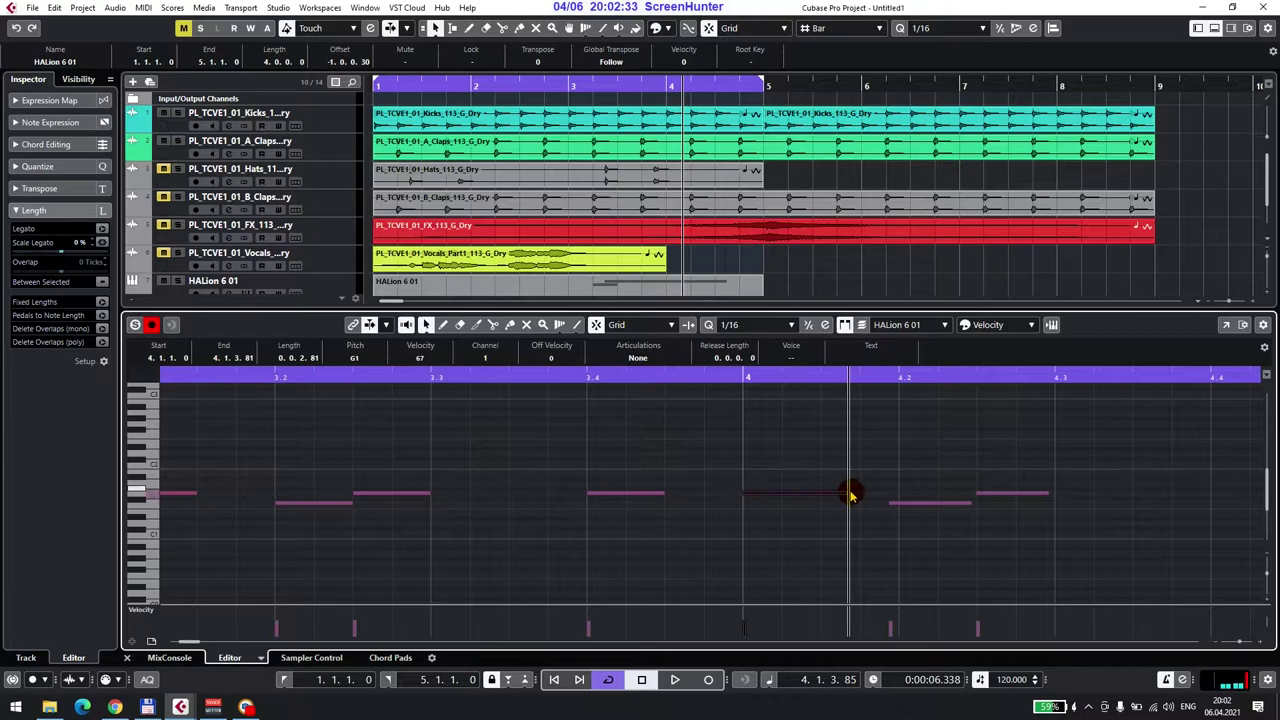
Align the bar 4 bass notes to the grid at two sixteenths each, and add another G1 note at beat 4.4.
left_click(851, 491)
scroll(757, 523, "up", 5)
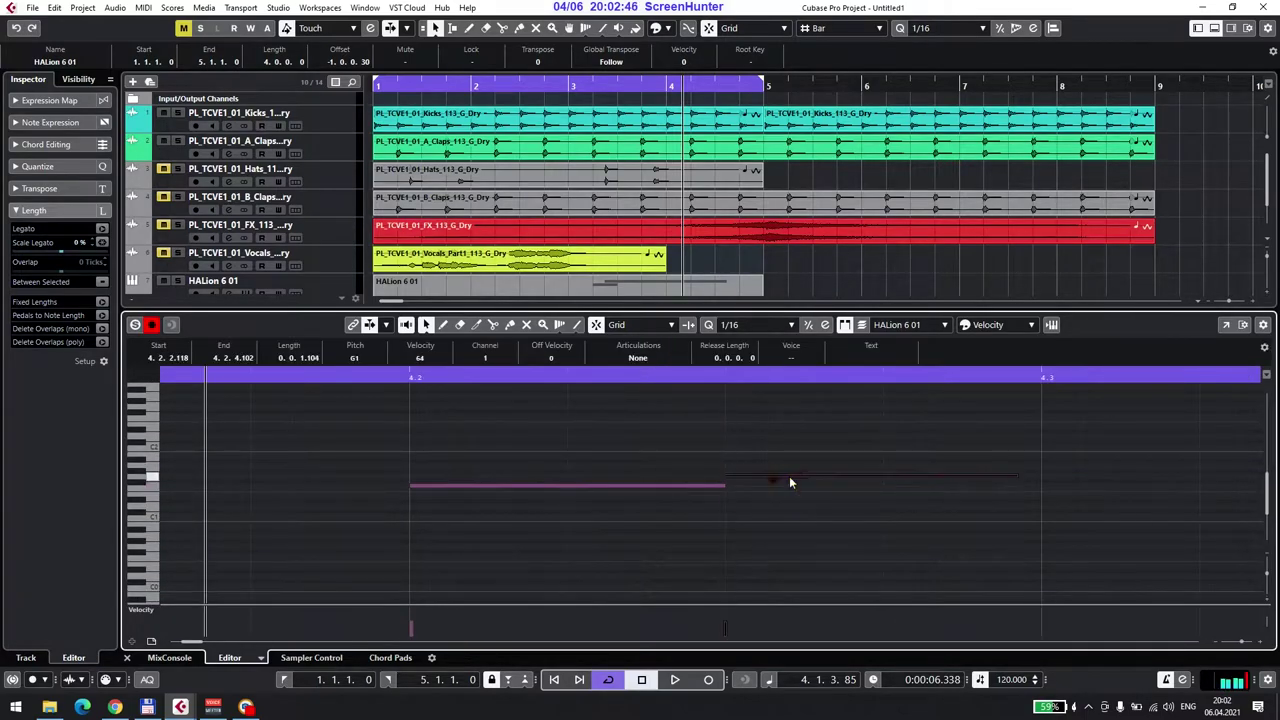
left_click_drag(786, 480, 777, 474)
left_click(826, 559)
scroll(826, 559, "down", 8)
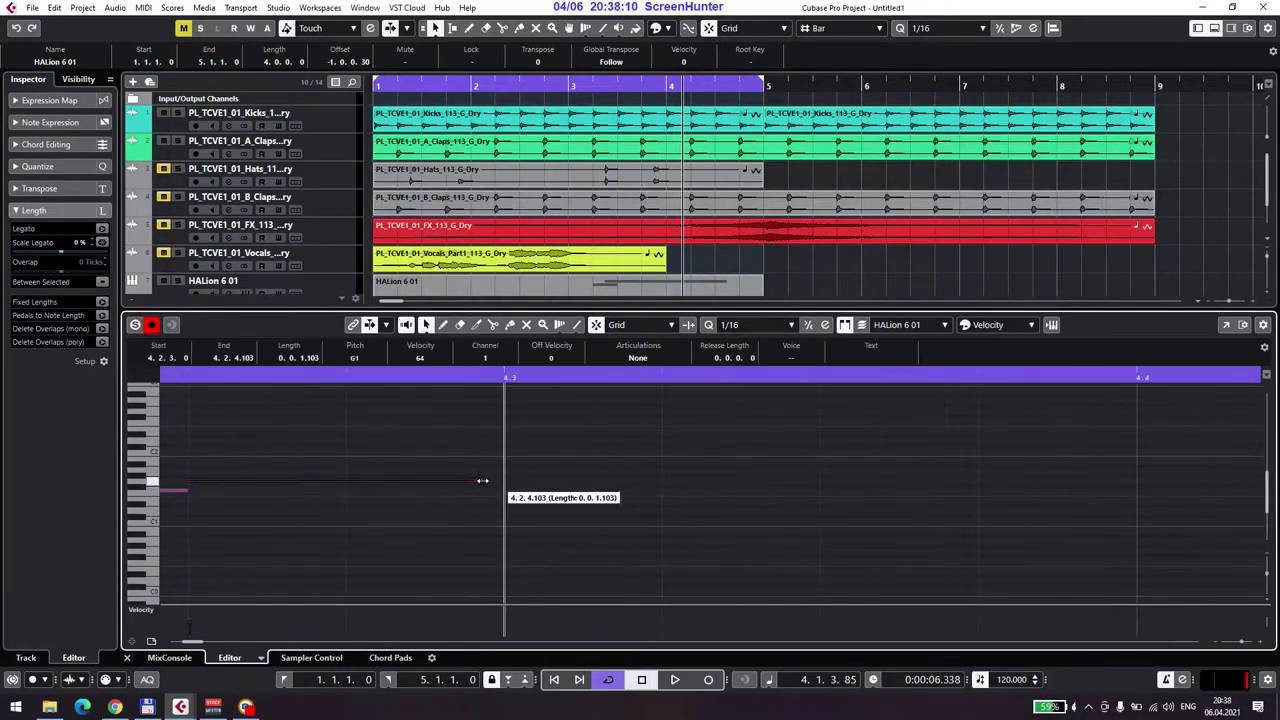
scroll(815, 530, "up", 6)
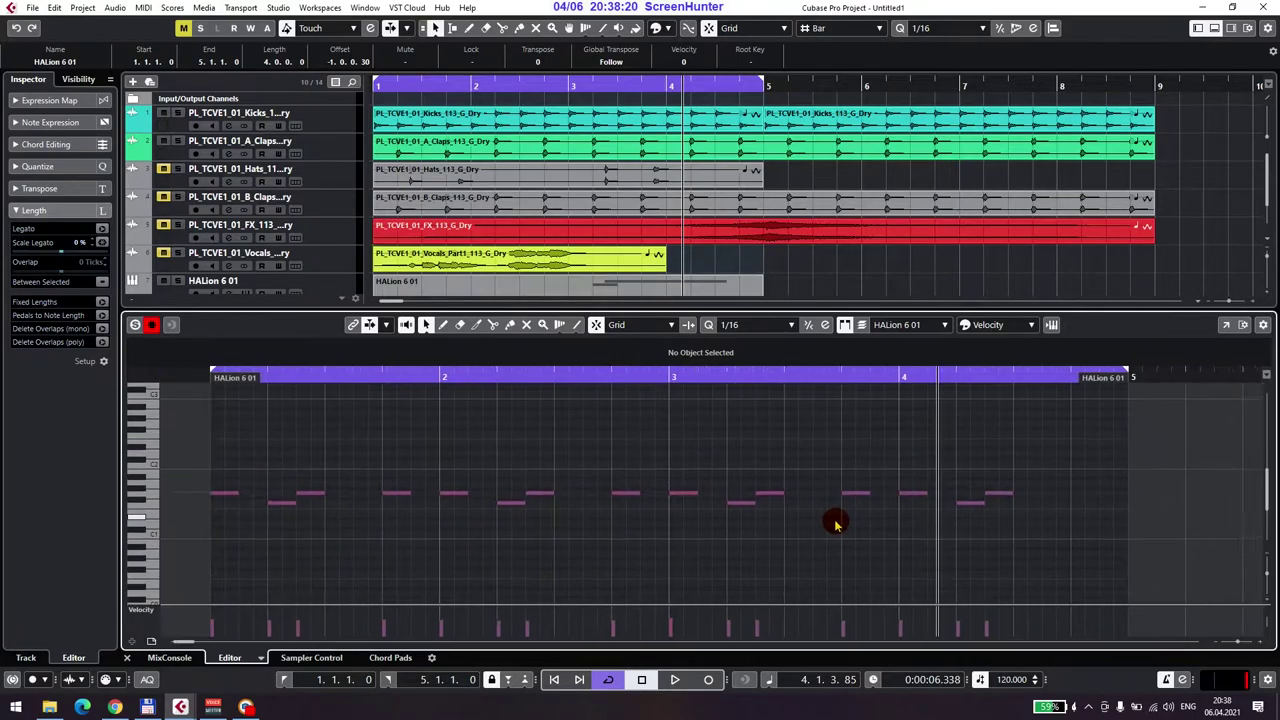
left_click_drag(760, 492, 875, 495)
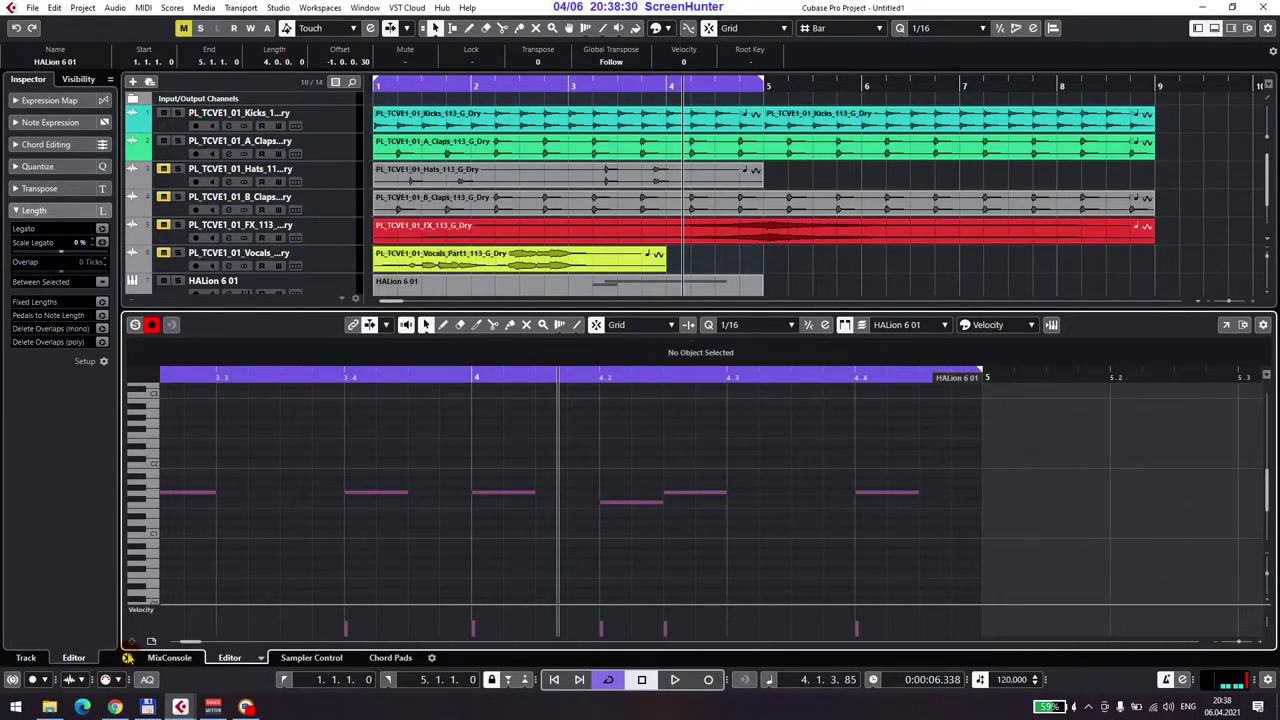
Play back the corrected bass part with the drums, checking its notes once more in the note editor before closing it.
key("ctrl+e")
key("space")
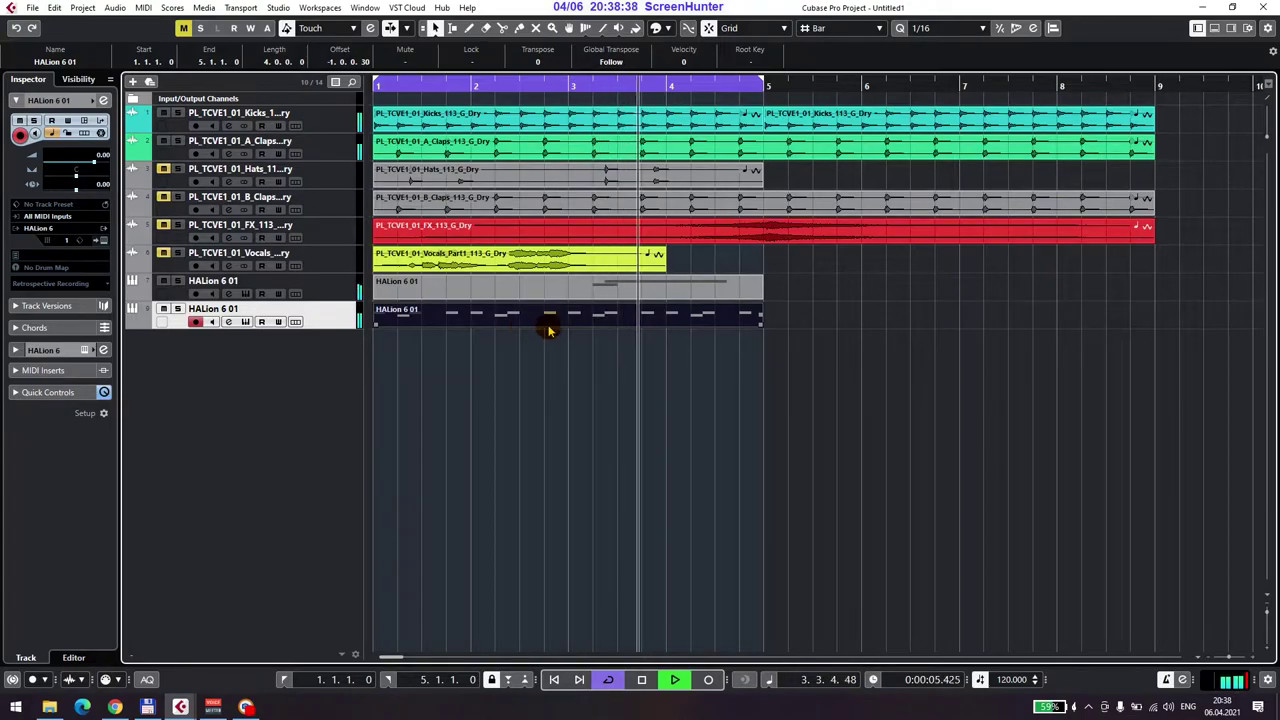
double_click(668, 318)
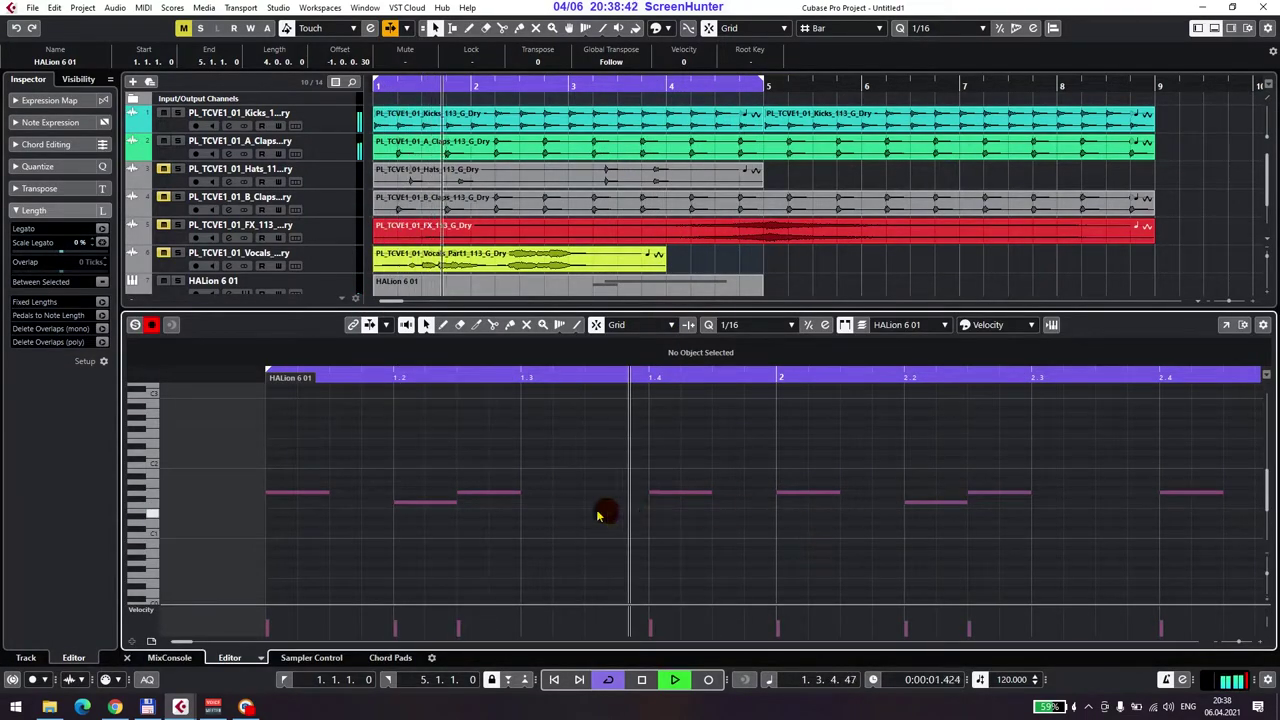
left_click(127, 658)
key("ctrl+shift+d")
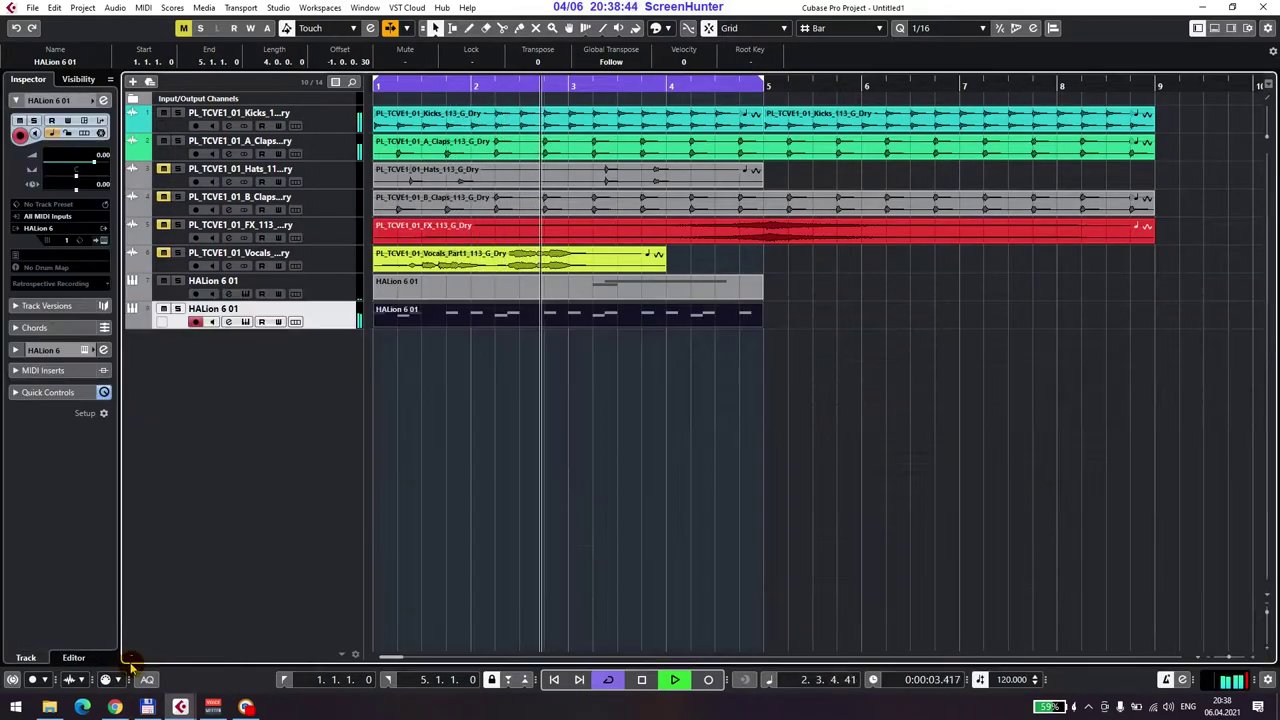
Open HALion 6 on the bass track and try out the Electric Bass VX vibrato controls during playback.
left_click(247, 321)
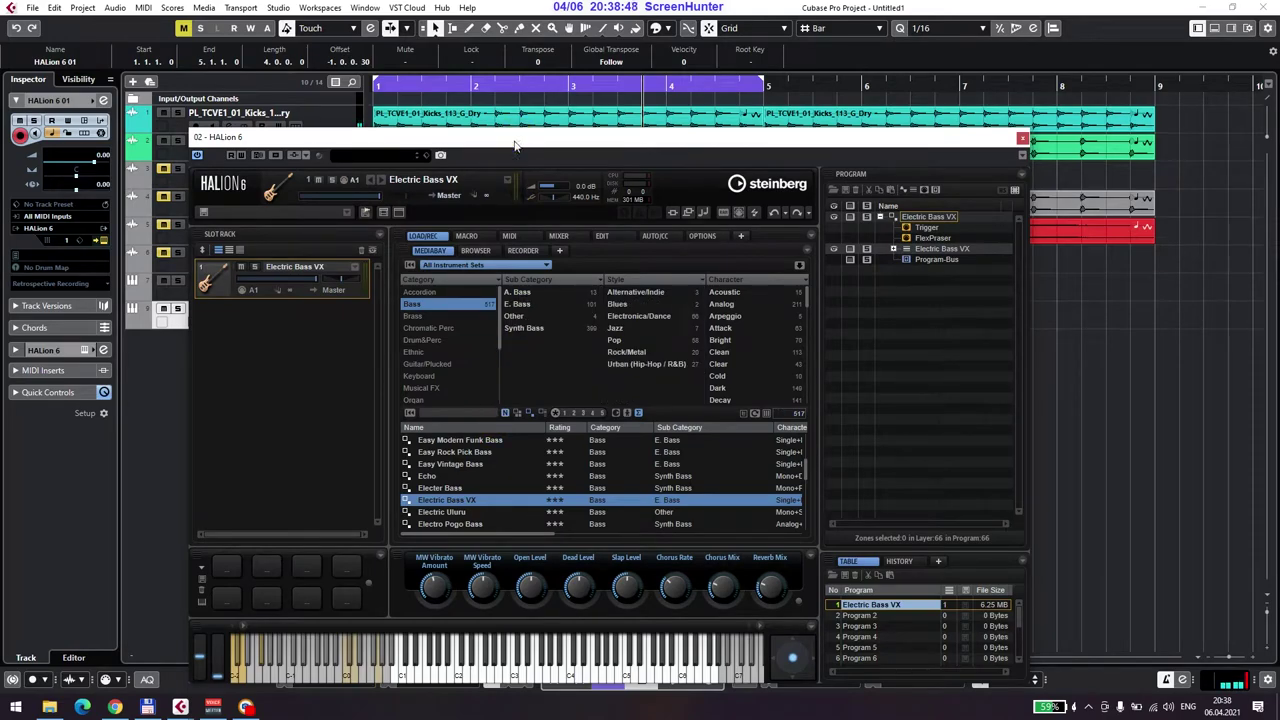
left_click_drag(515, 146, 515, 102)
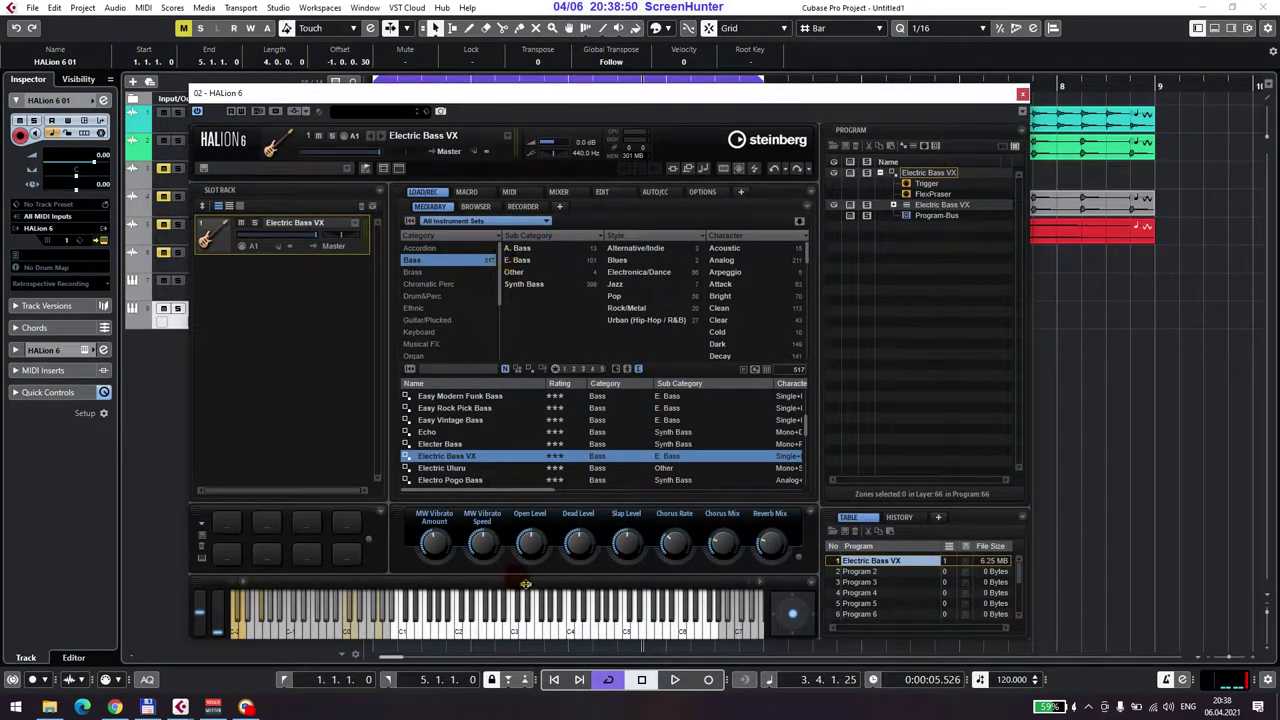
key("space")
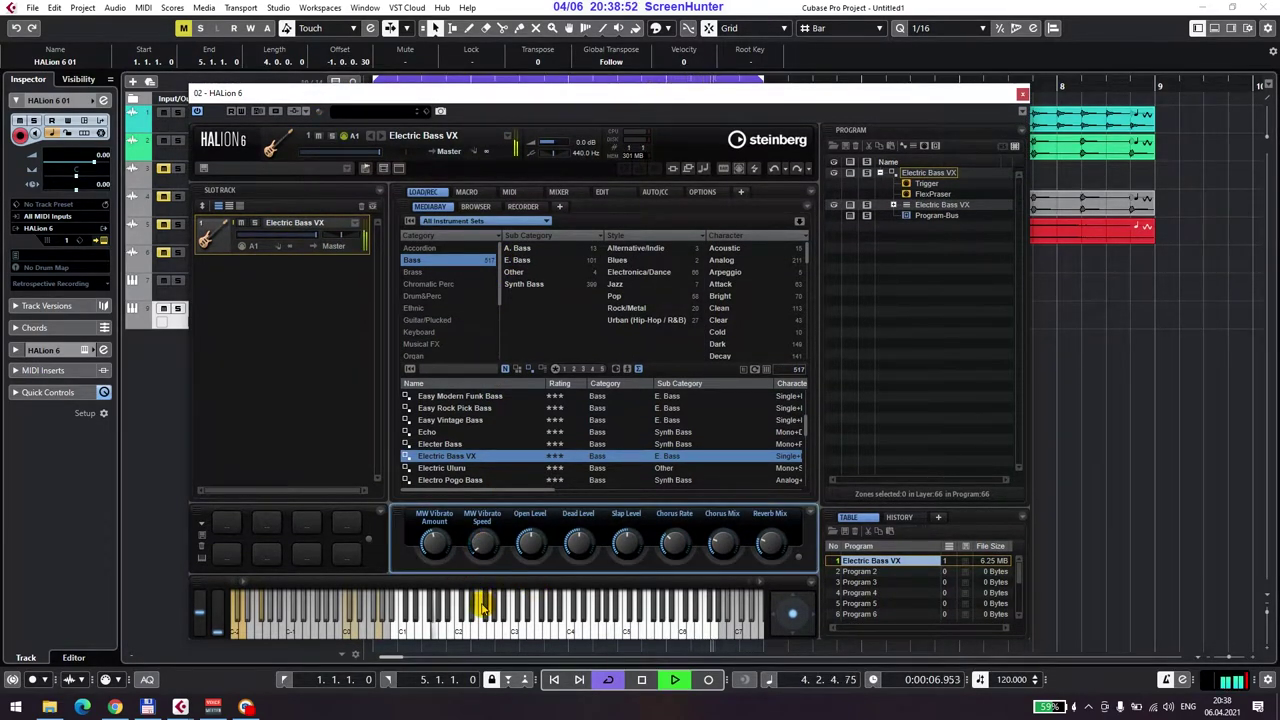
left_click_drag(481, 530, 465, 549)
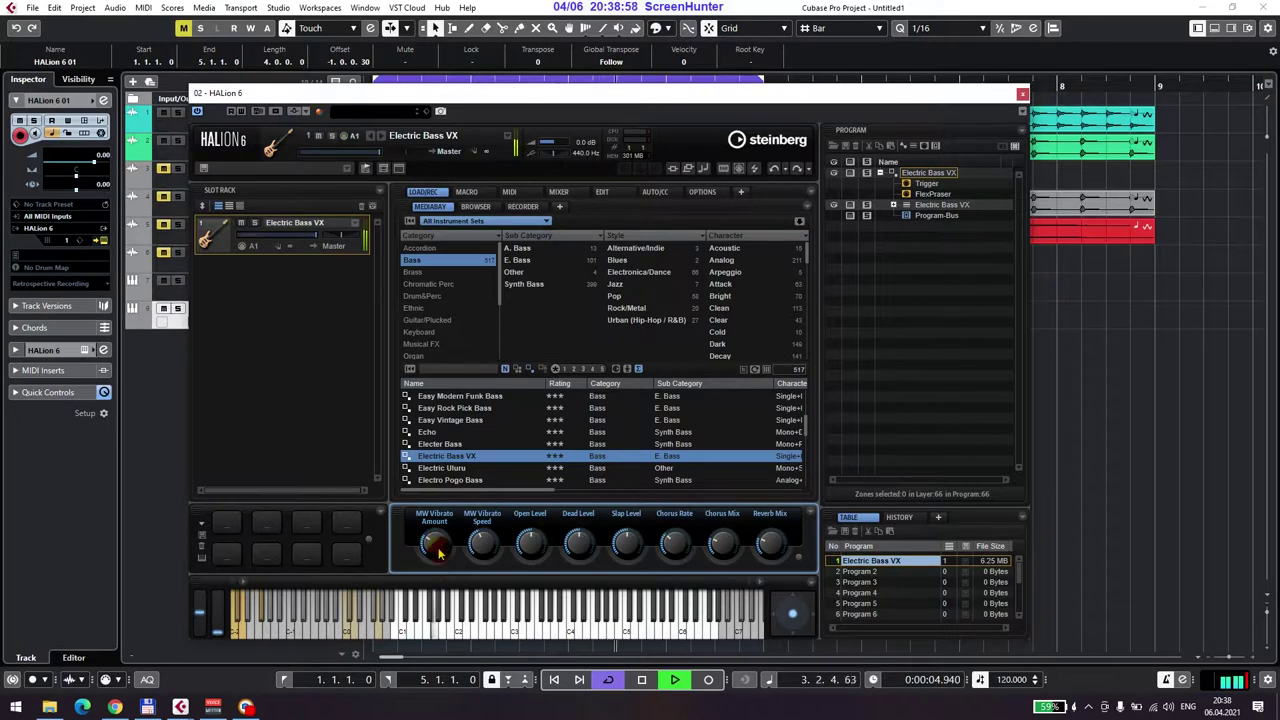
left_click(466, 191)
left_click(422, 191)
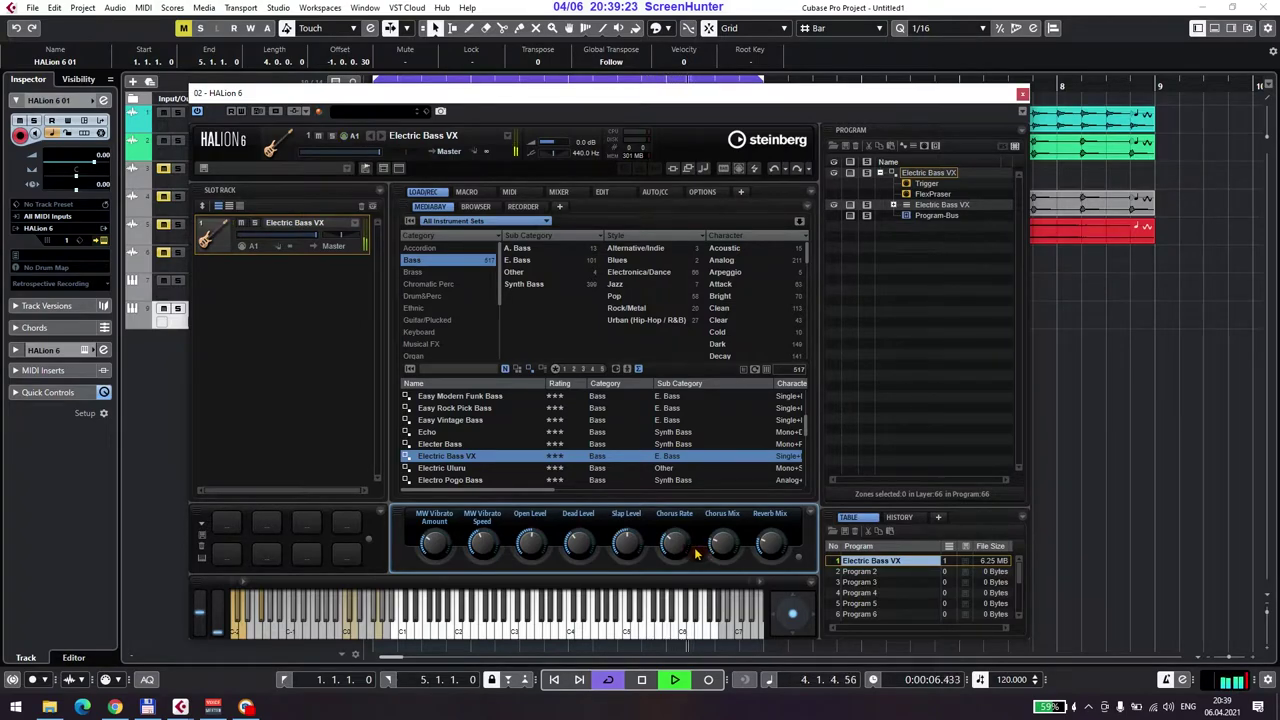
left_click(1022, 93)
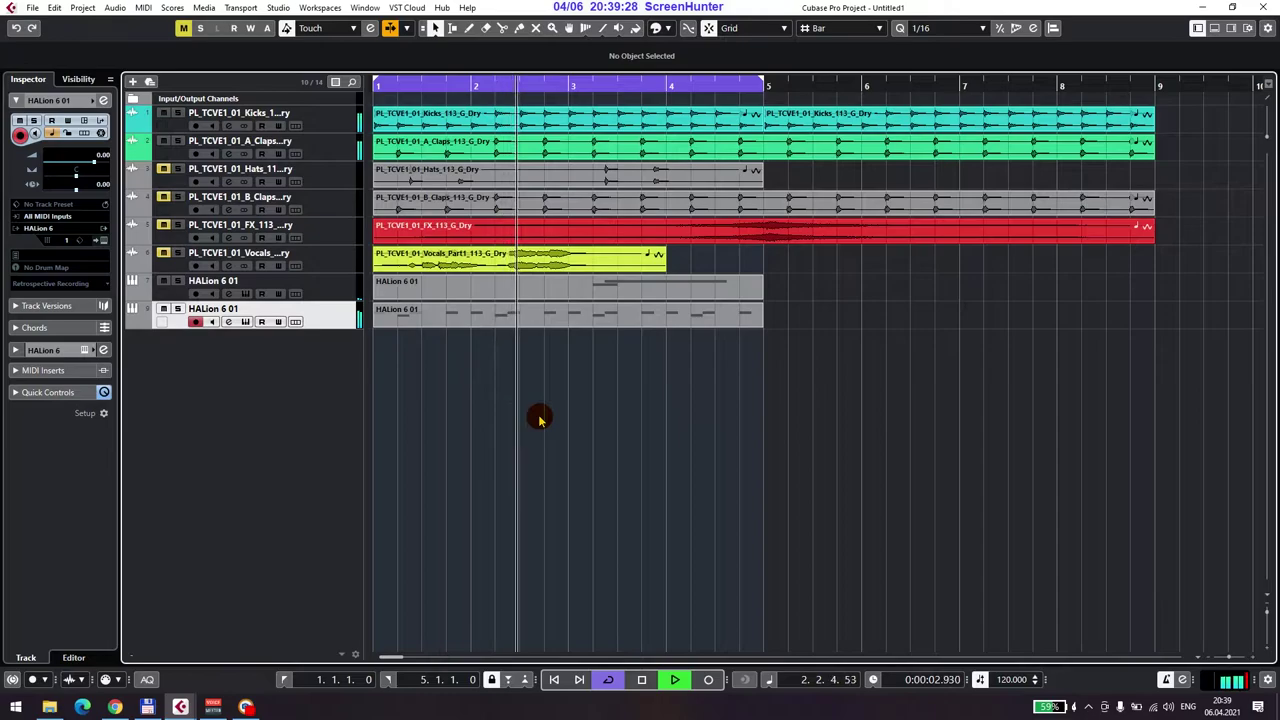
Audition the looped bars with the drums, vocals and bass line, stopping playback at the end.
key("space")
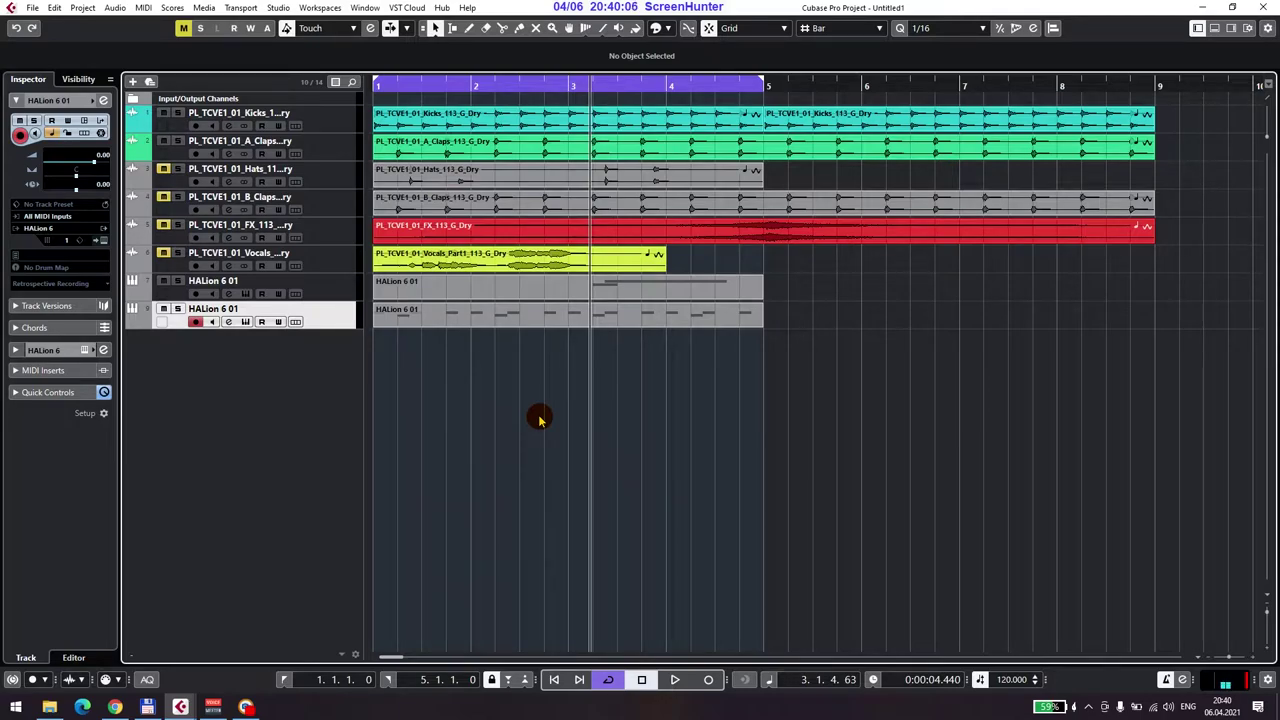
key("space")
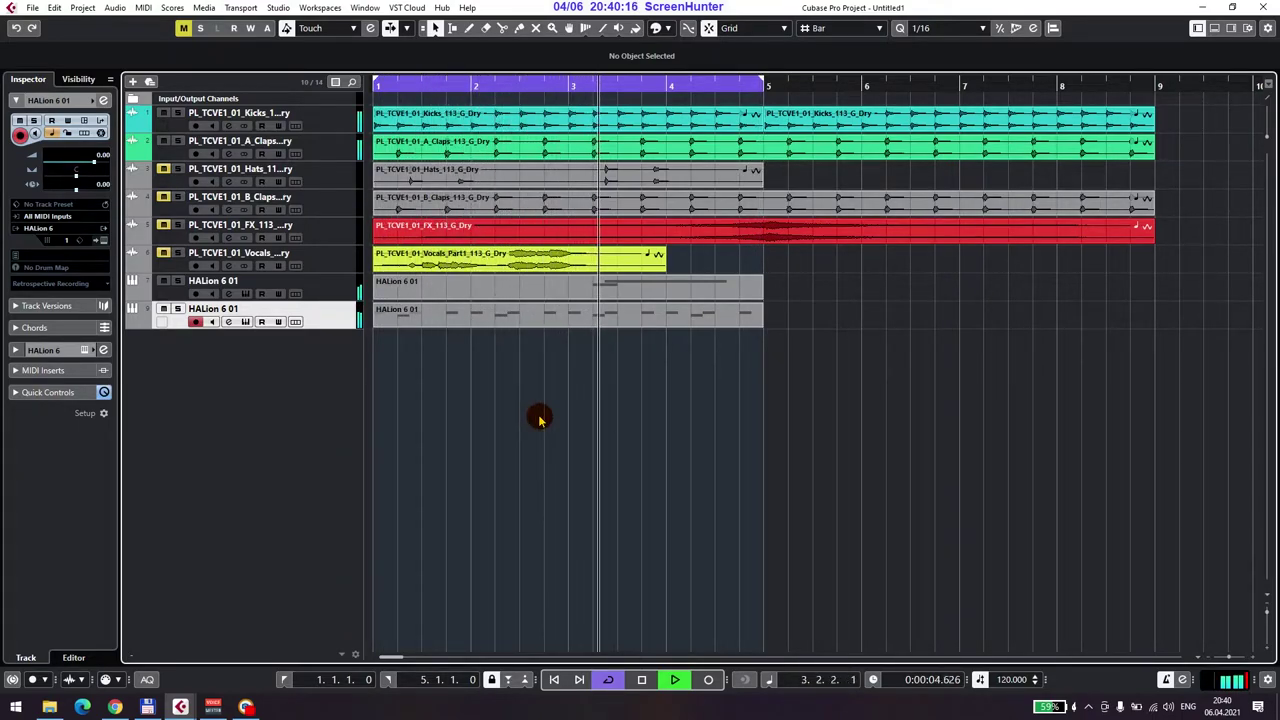
key("space")
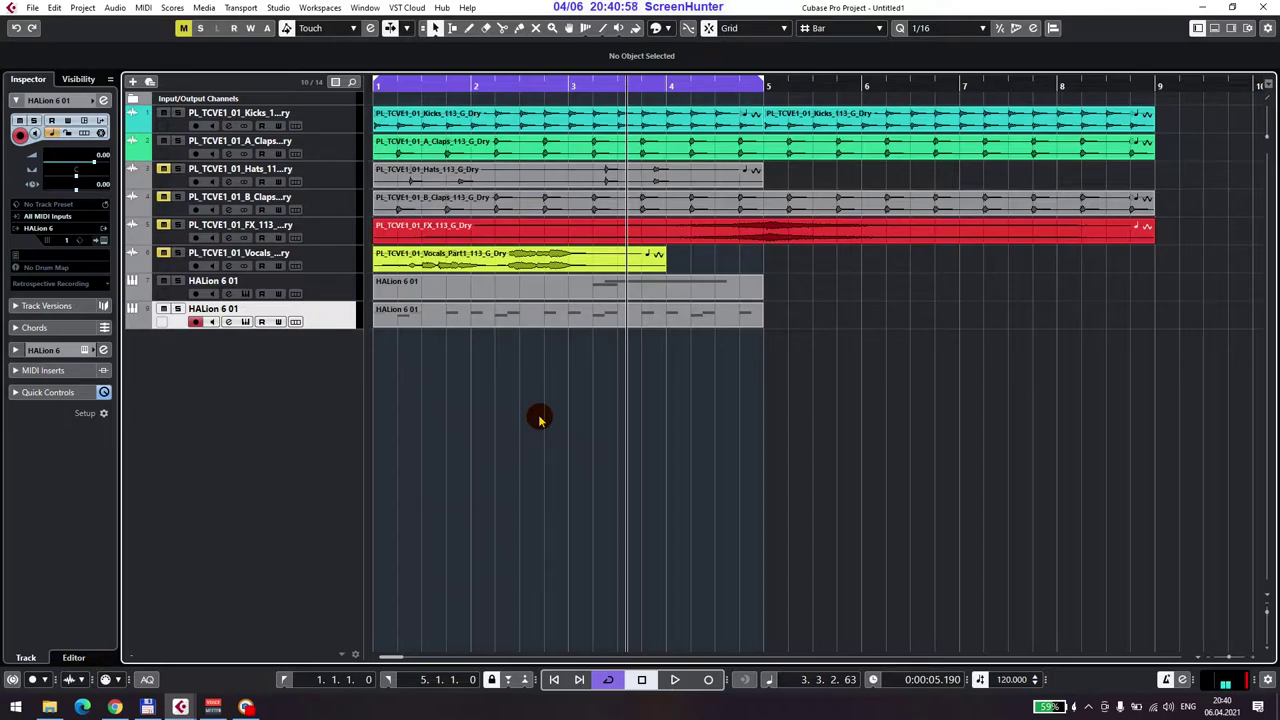
key("space")
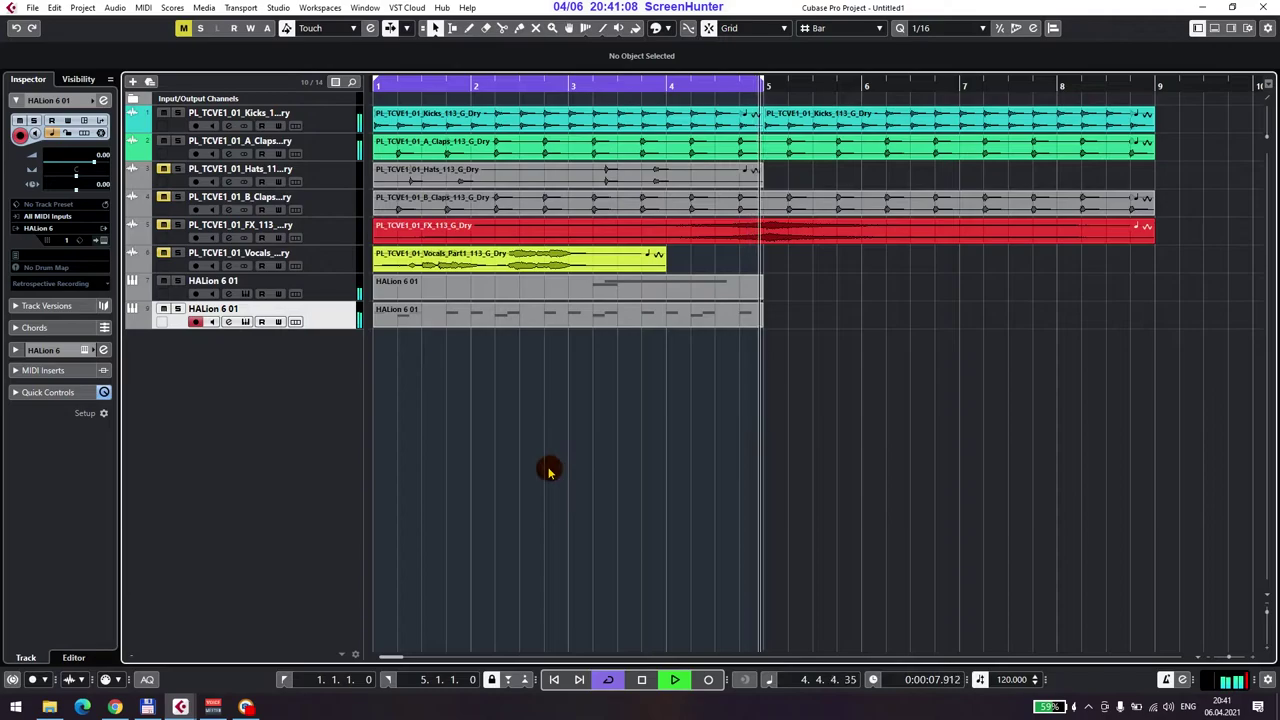
key("space")
Add an instrument track that uses the Mystic synth.
right_click(243, 392)
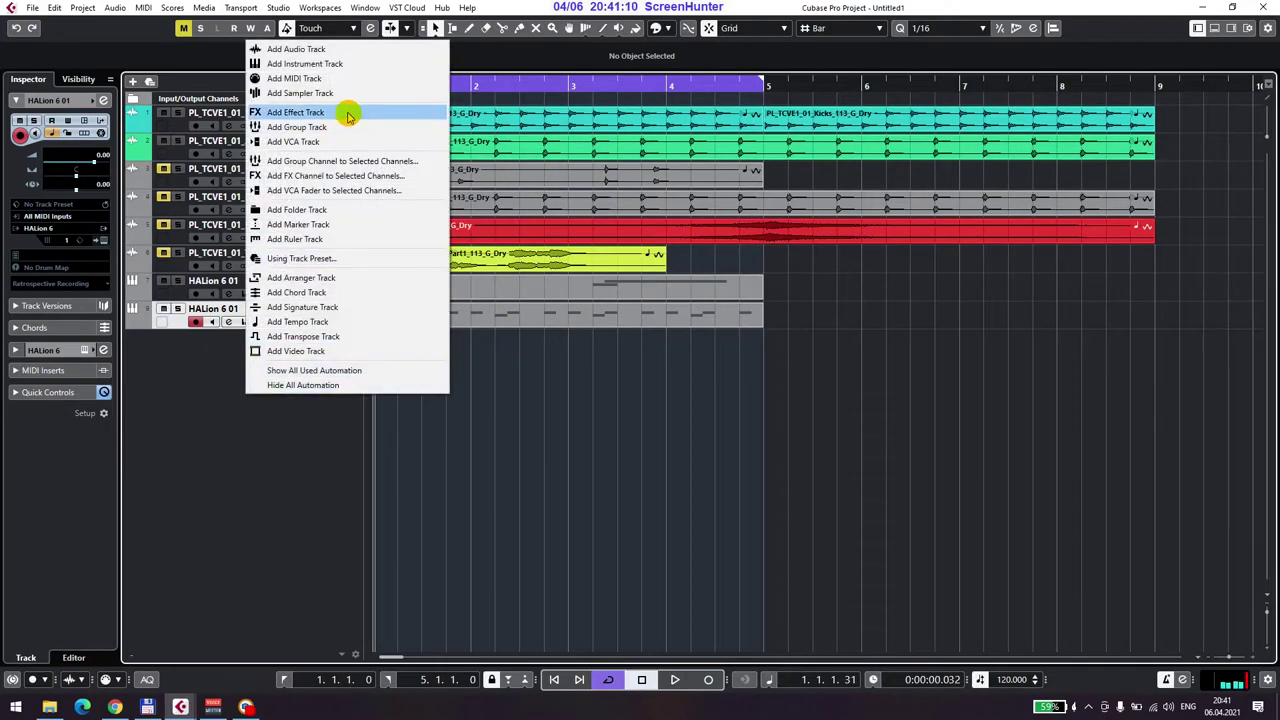
left_click(322, 63)
left_click(525, 281)
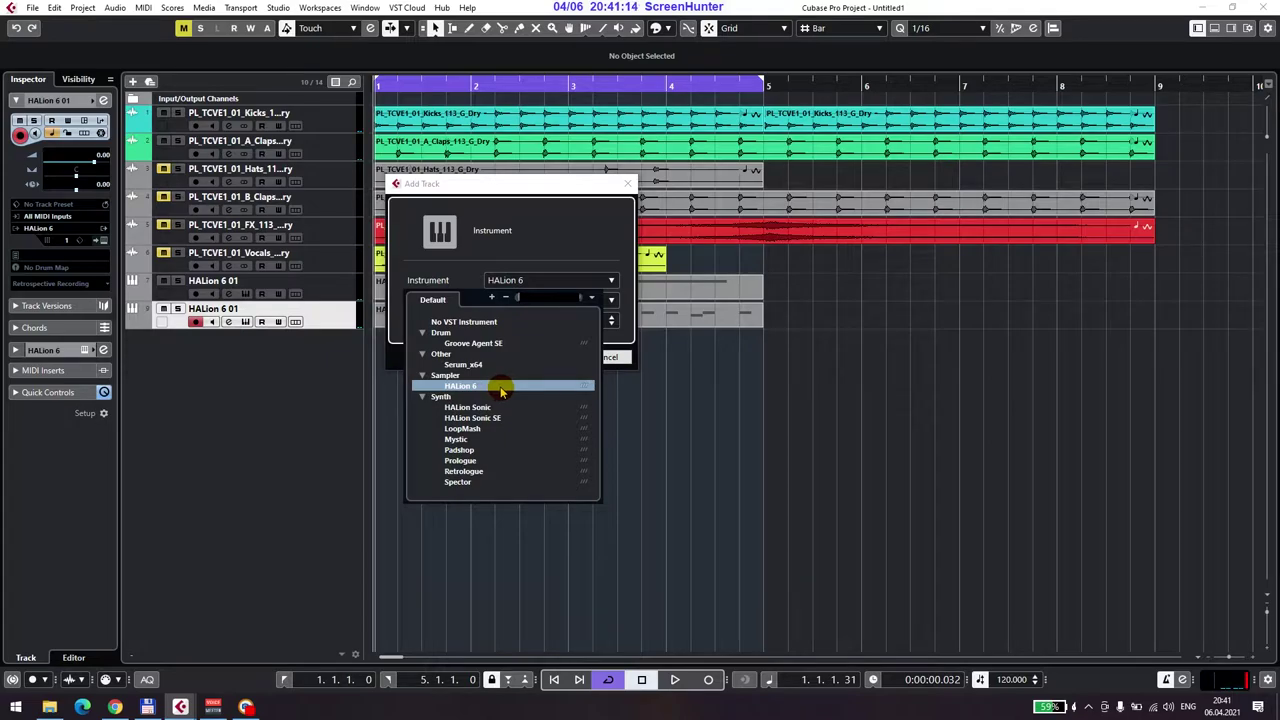
left_click(456, 439)
left_click(547, 356)
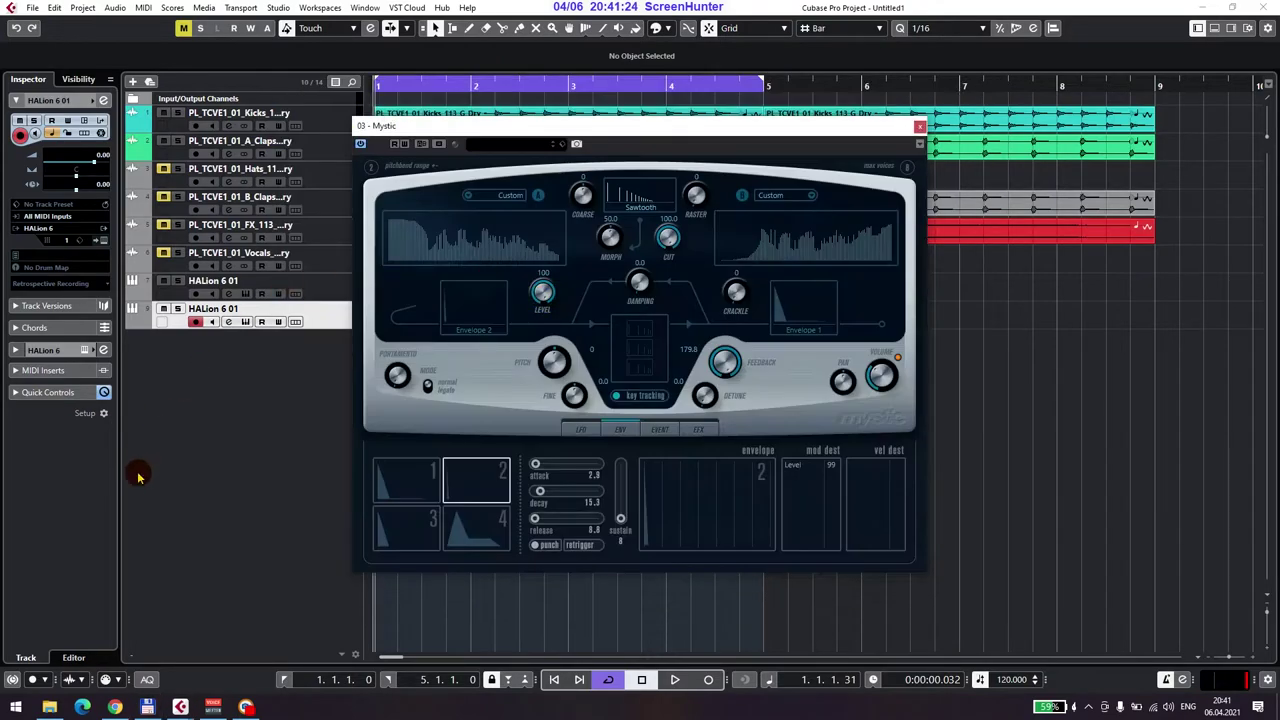
Filter the Mystic presets by the Organ category and try out the Misfortune preset.
left_click(506, 150)
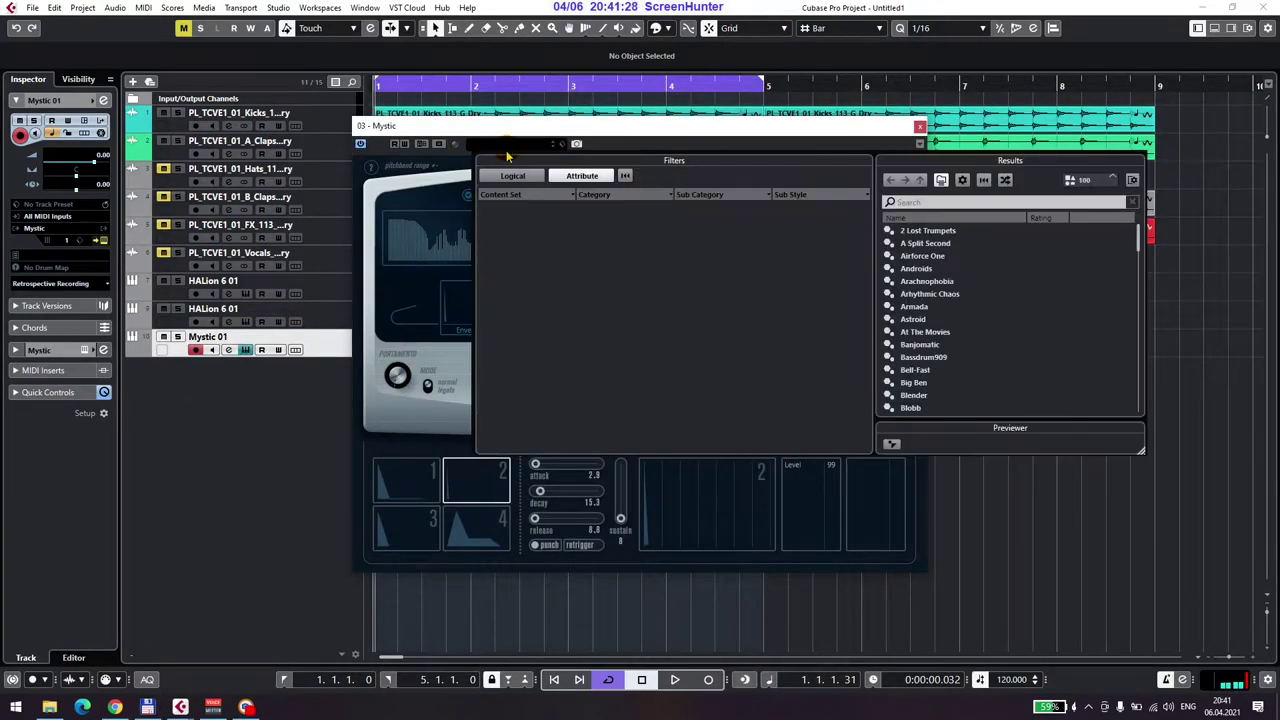
left_click(930, 298)
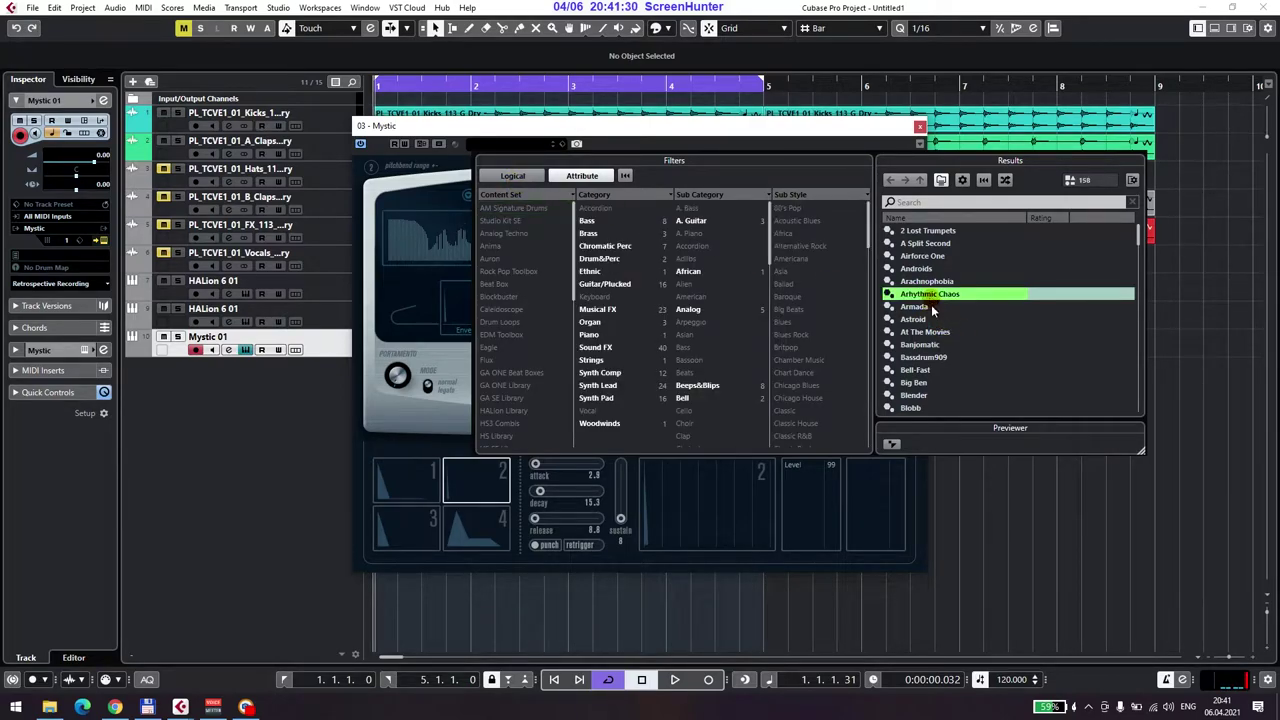
left_click(590, 336)
double_click(923, 248)
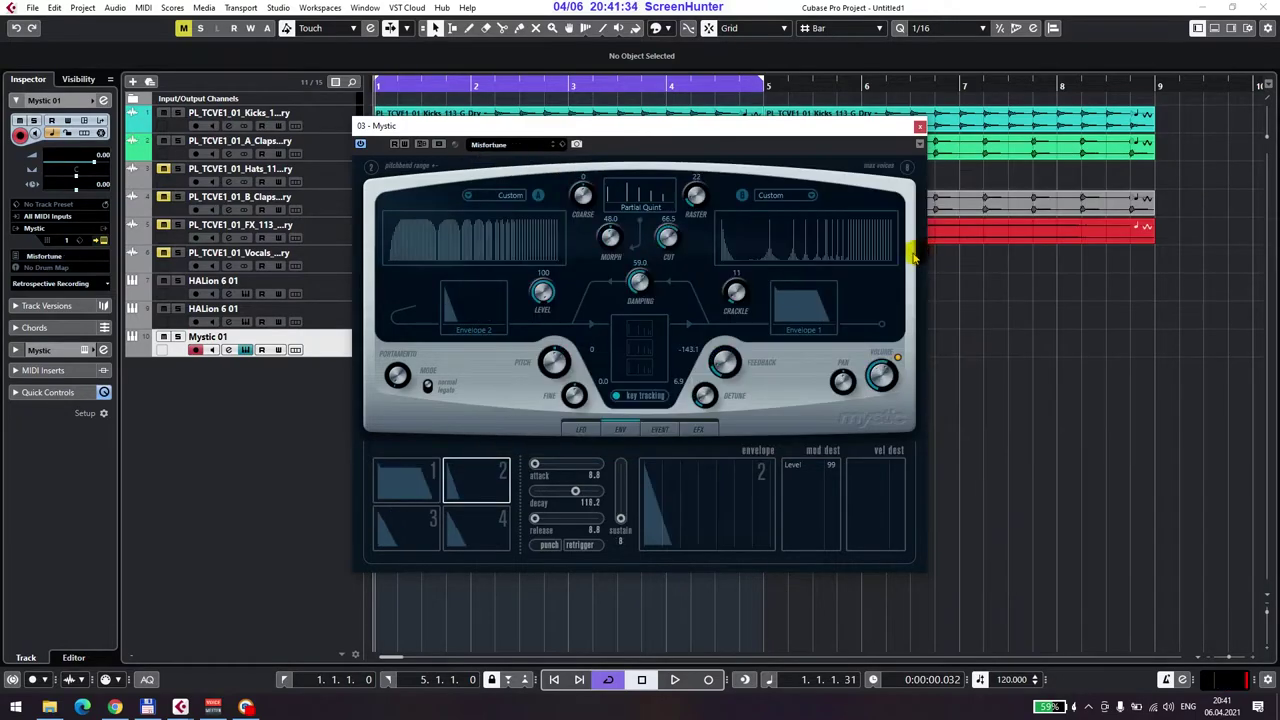
mouse_move(562, 360)
left_mouse_down()
mouse_move(546, 409)
mouse_move(537, 337)
mouse_move(541, 349)
left_mouse_up()
Load the Pseudo Organ preset in Mystic, try it out, and close the synth window.
left_click(516, 143)
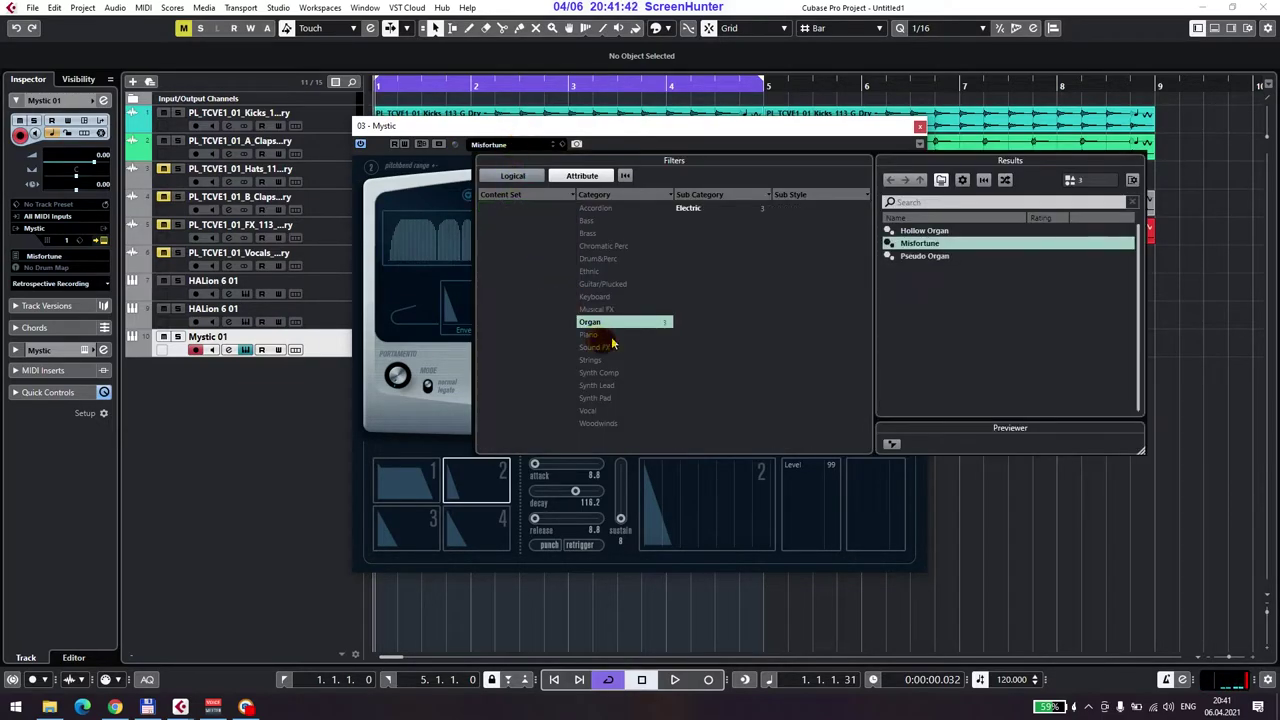
double_click(910, 257)
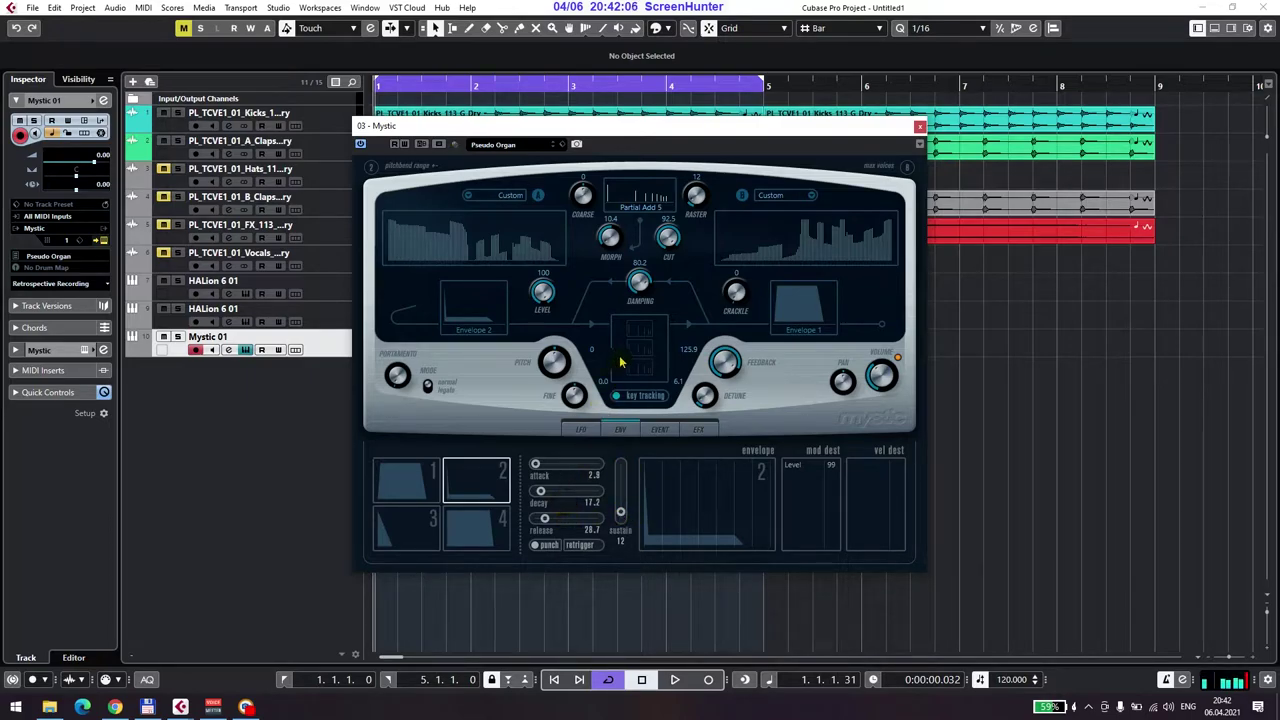
left_click_drag(640, 287, 640, 388)
left_click(917, 126)
Add one instrument track that uses HALion 6 below the Mystic track.
left_click(300, 349)
right_click(304, 349)
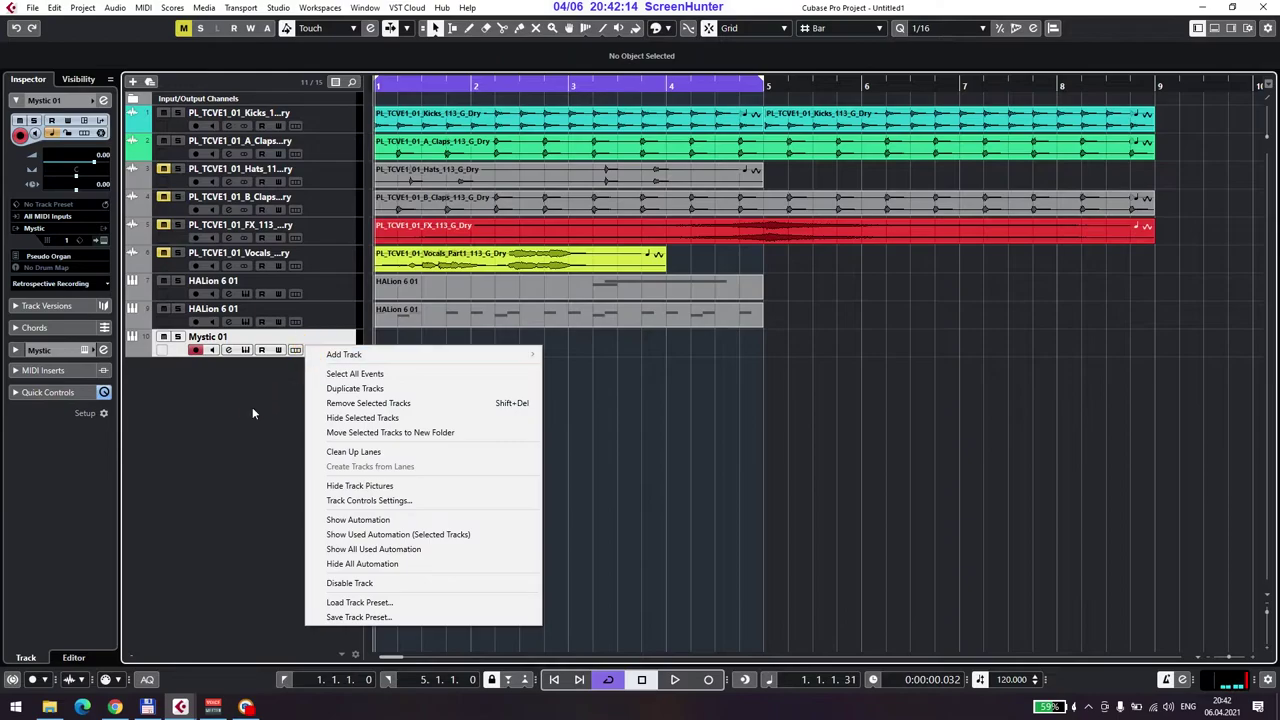
right_click(248, 410)
left_click(352, 71)
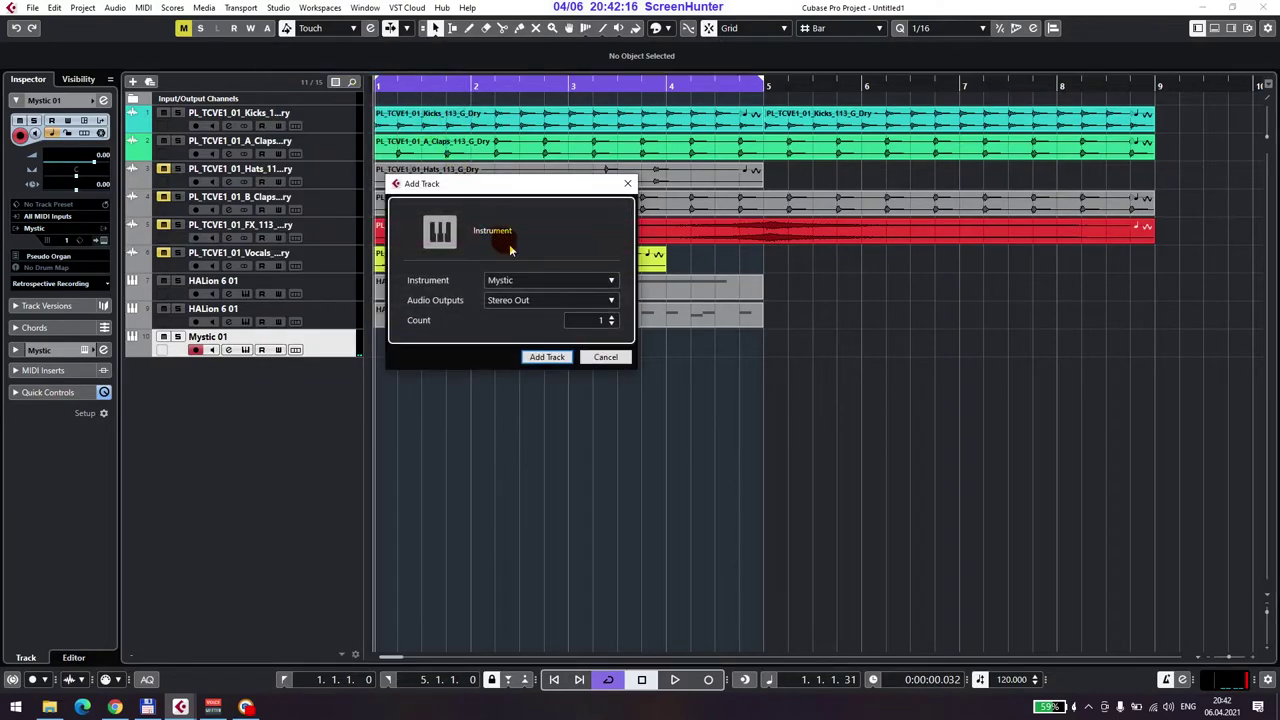
left_click(543, 283)
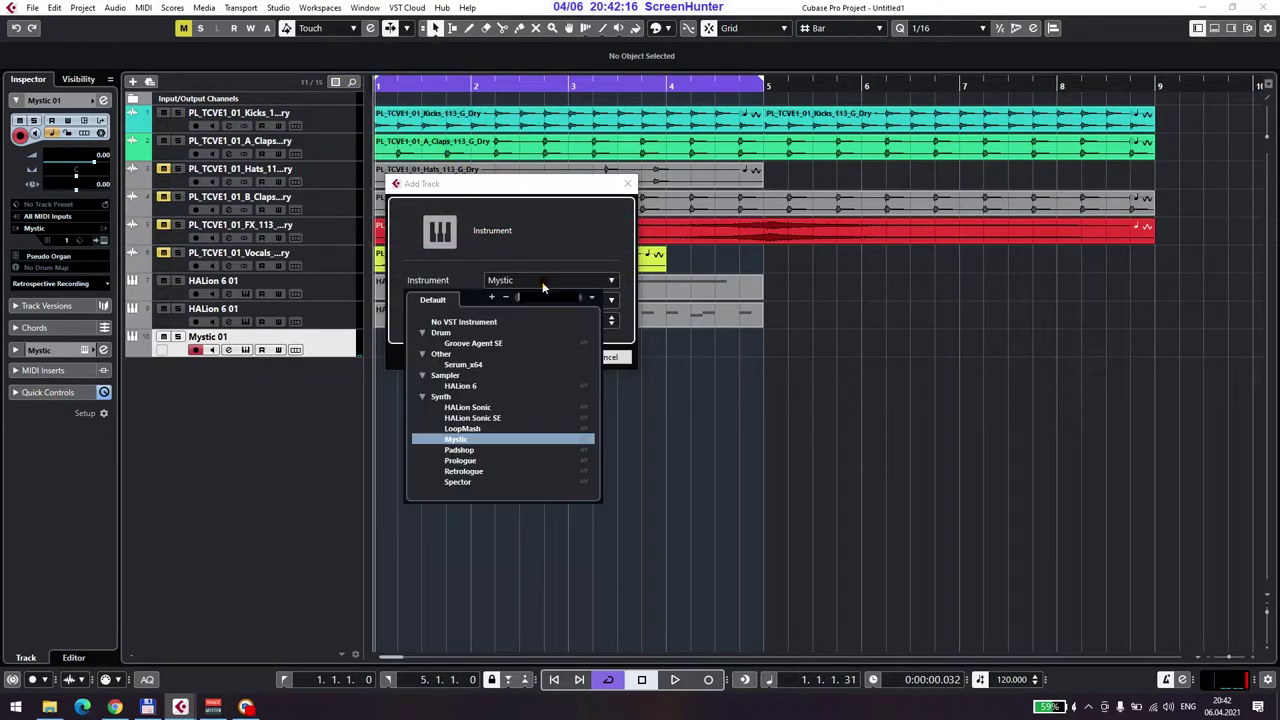
left_click(460, 385)
left_click(547, 358)
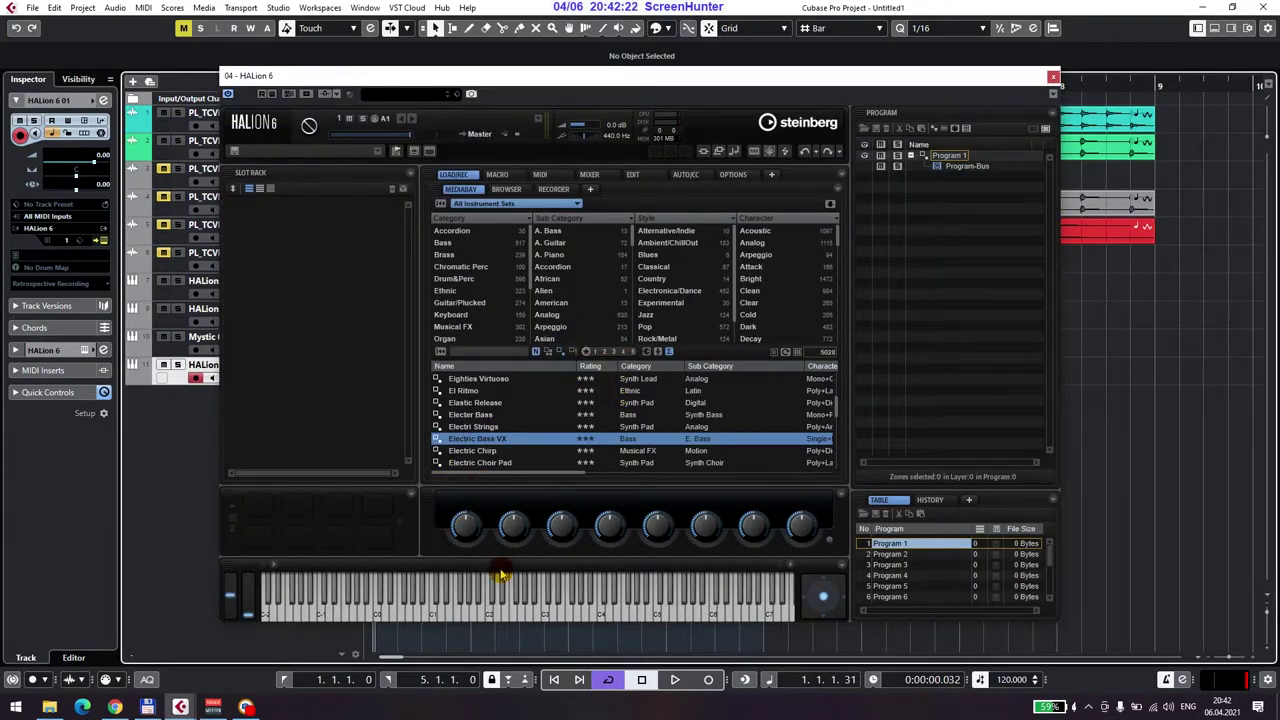
Filter the HALion 6 sound library by the Strings category and load the Passionate program.
left_click(488, 402)
scroll(488, 402, "up", 1)
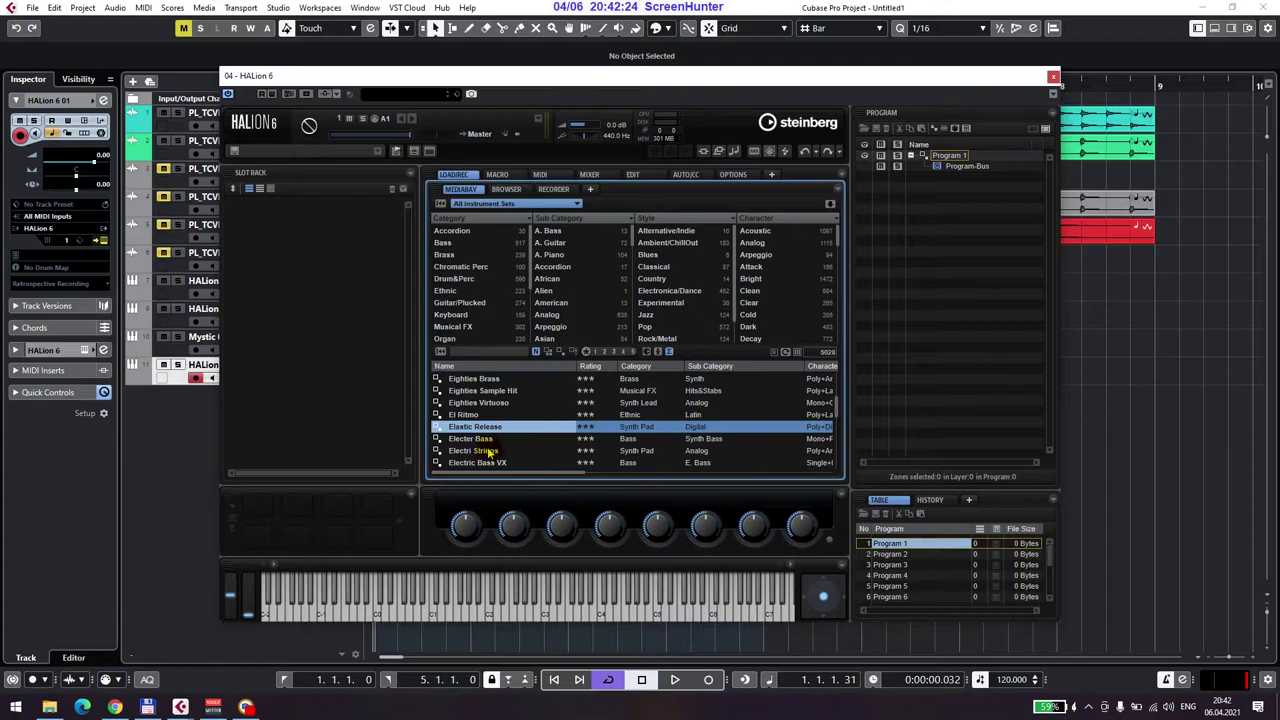
scroll(465, 320, "down", 2)
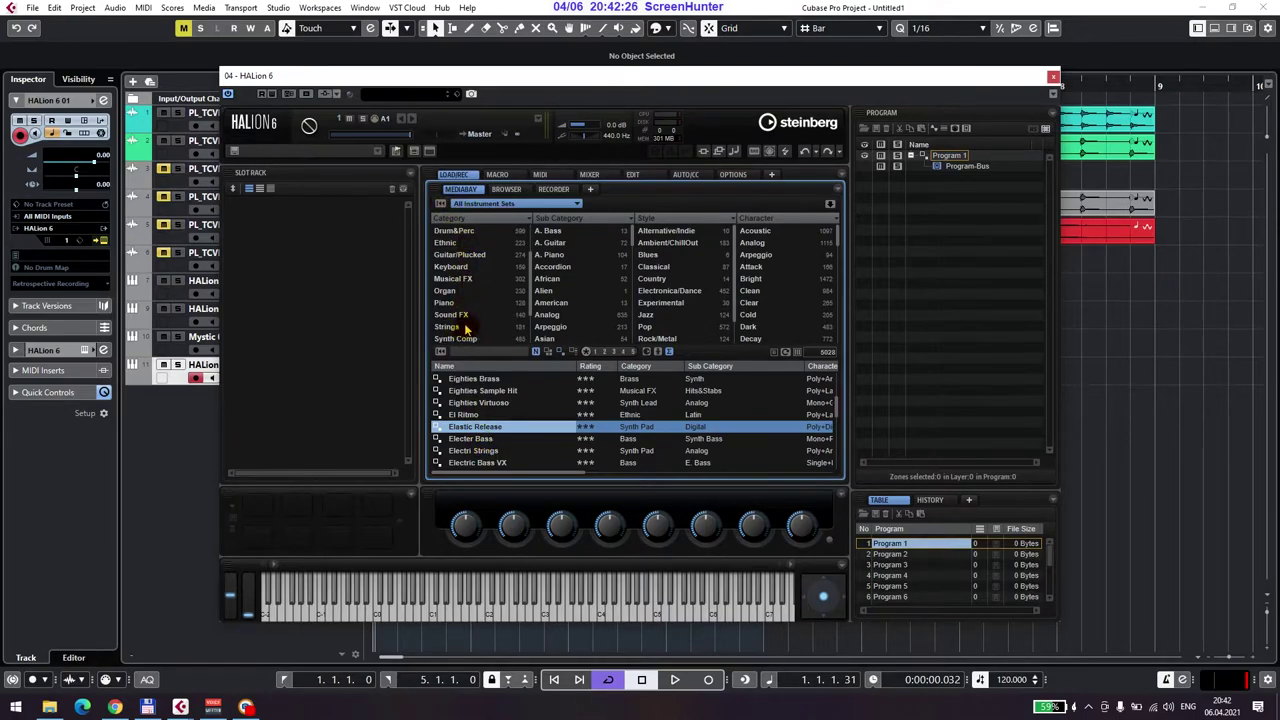
left_click(458, 327)
scroll(492, 420, "down", 1)
scroll(493, 421, "down", 10)
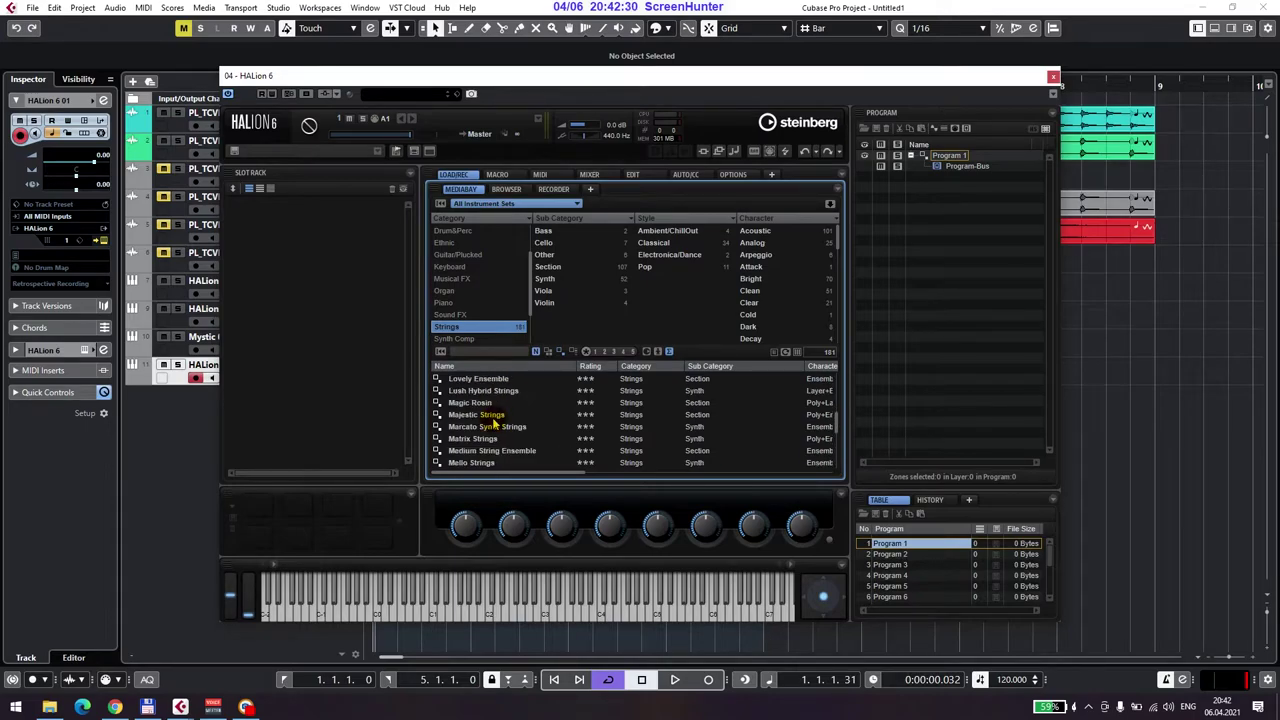
left_click(486, 420)
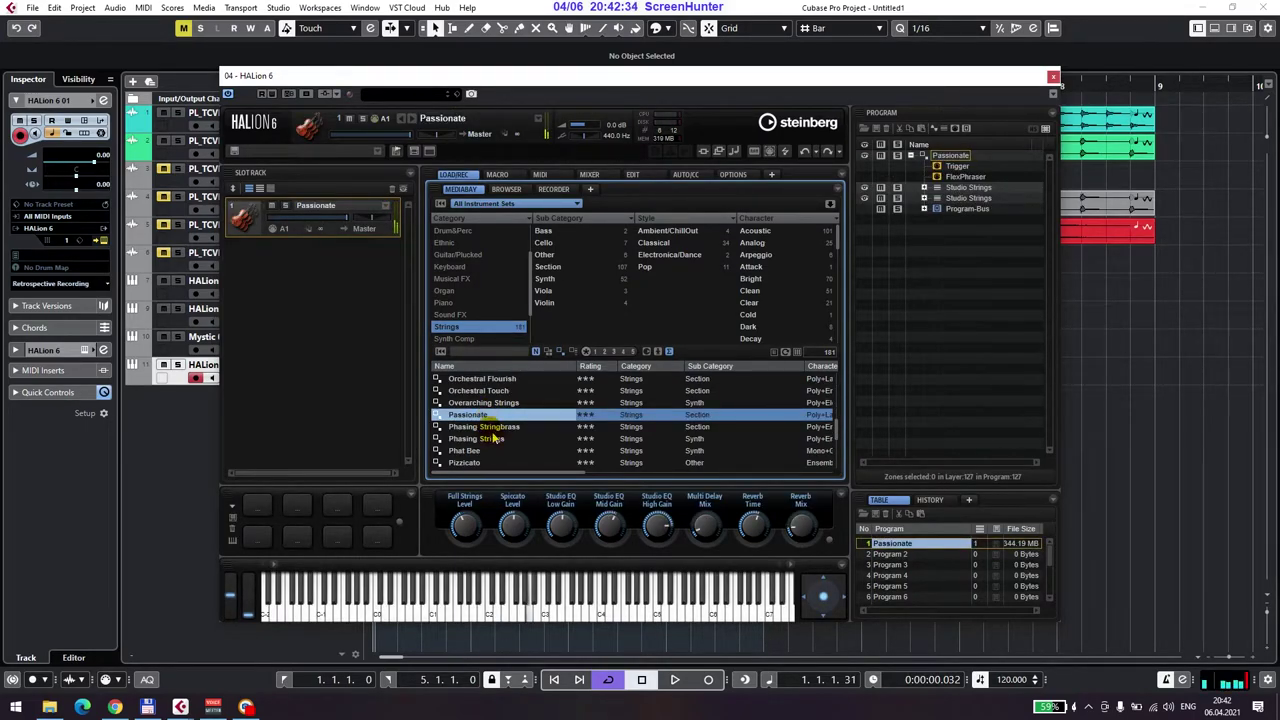
Audition the string programs Sad Strings, Shanty, Shadow Lands, Short Violins and Silk Strings.
scroll(487, 423, "down", 5)
left_click(487, 427)
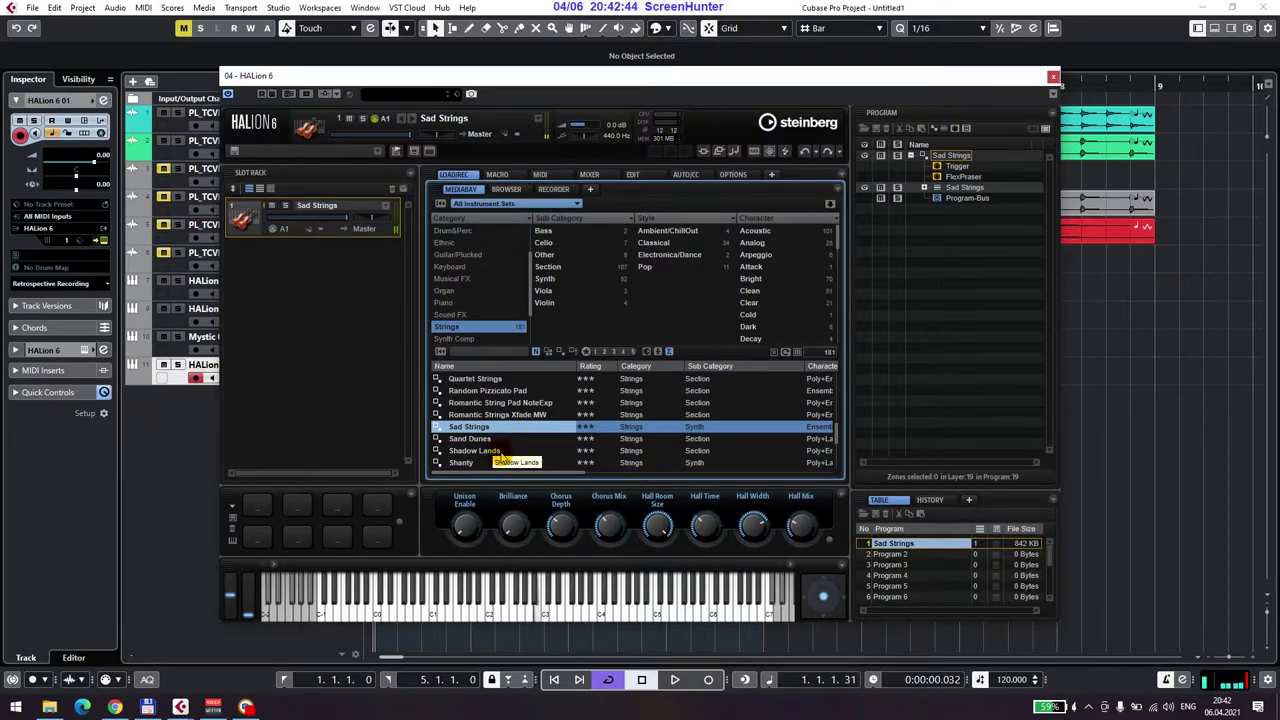
left_click(472, 463)
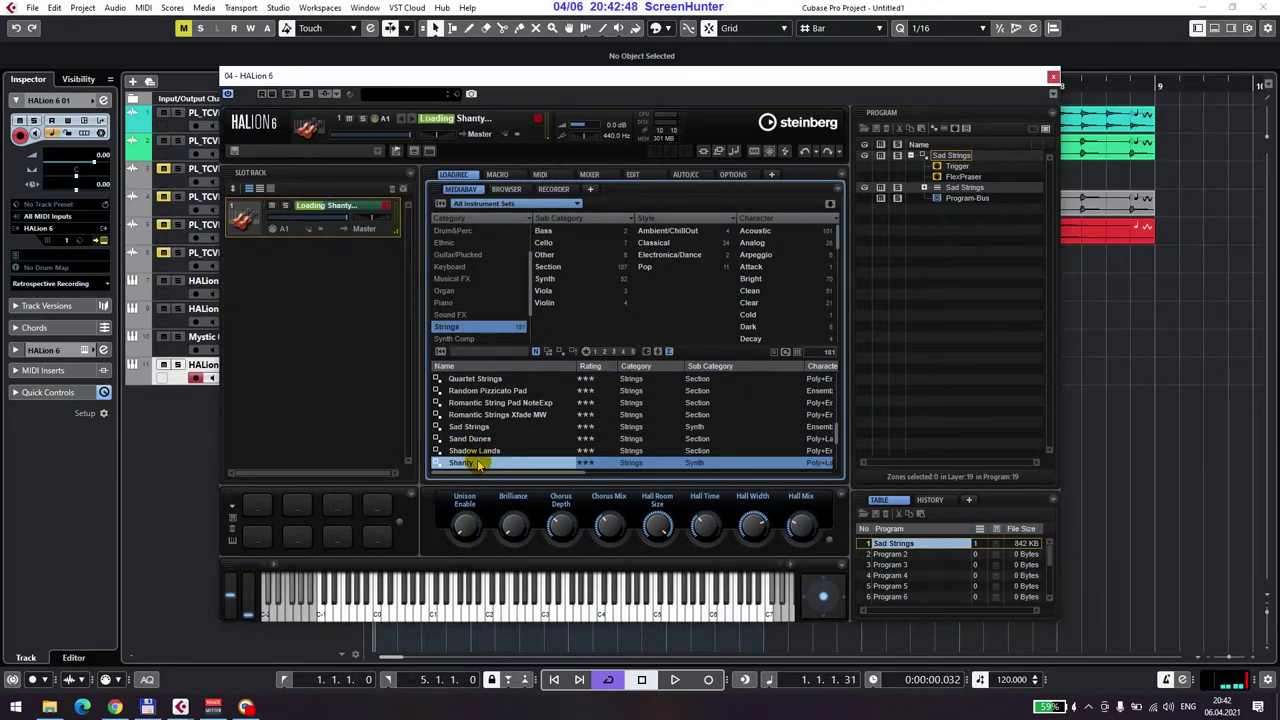
left_click(480, 451)
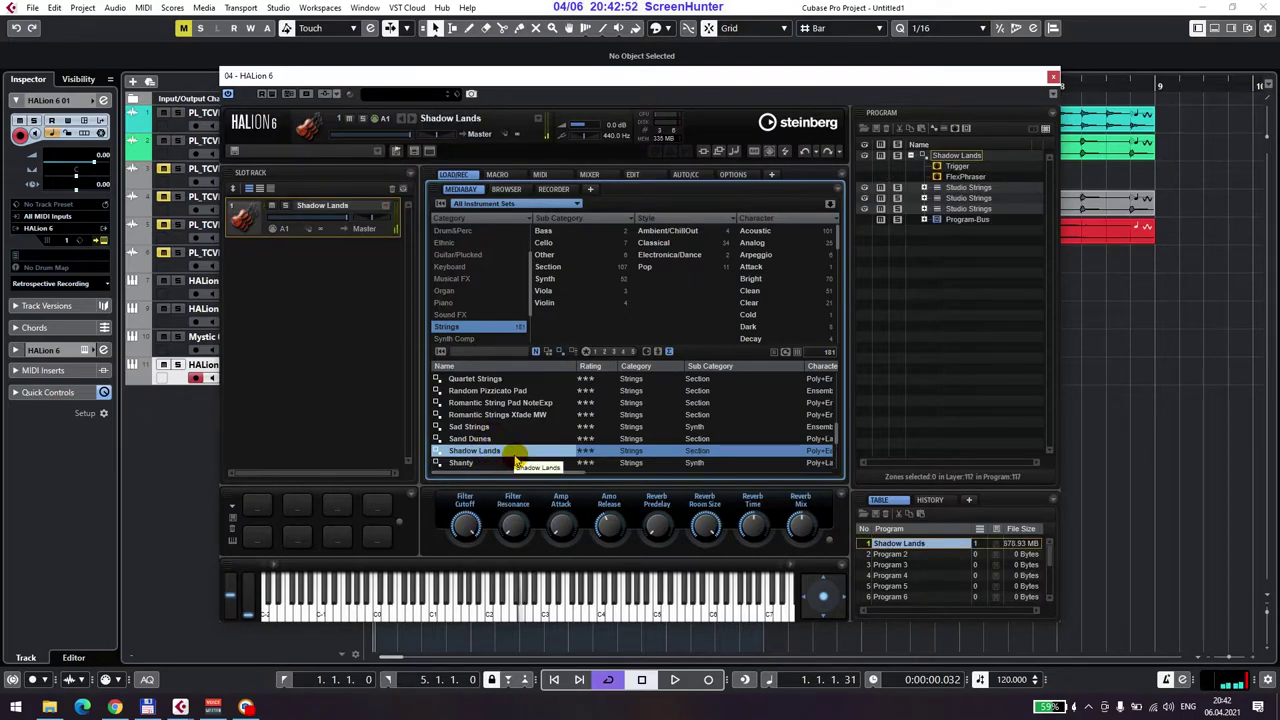
scroll(515, 450, "down", 2)
left_click(490, 439)
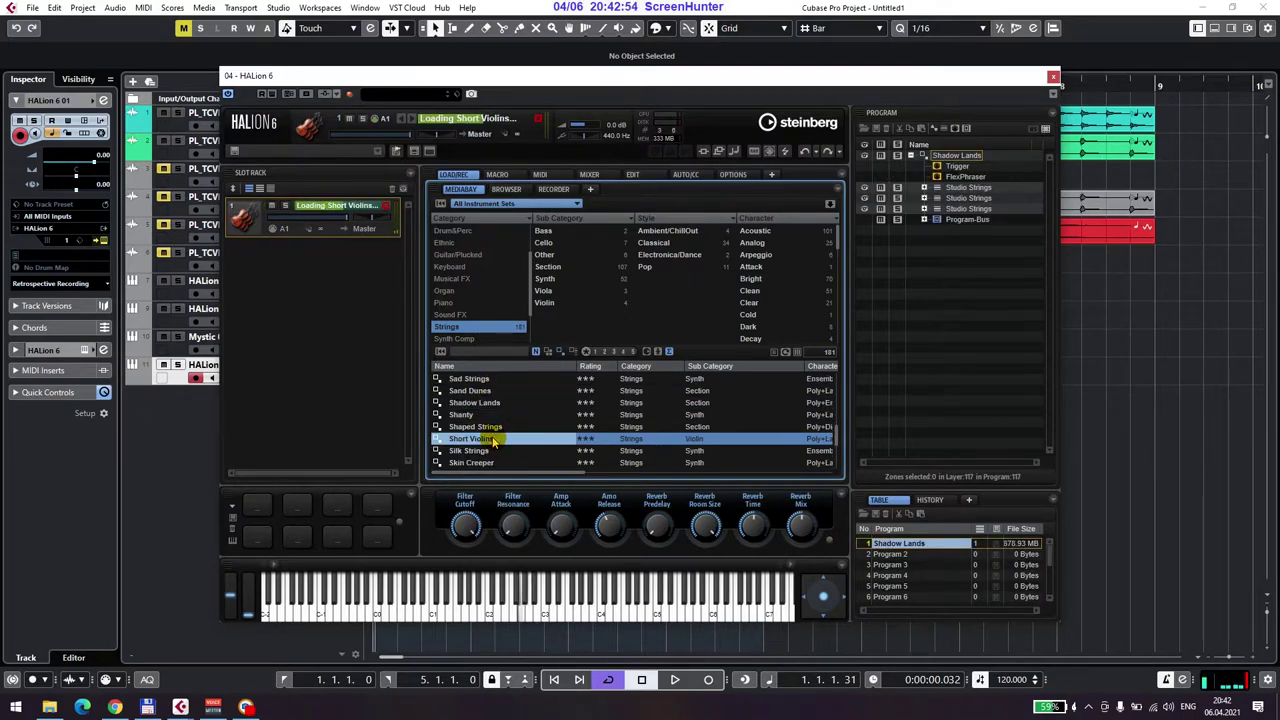
left_click(487, 454)
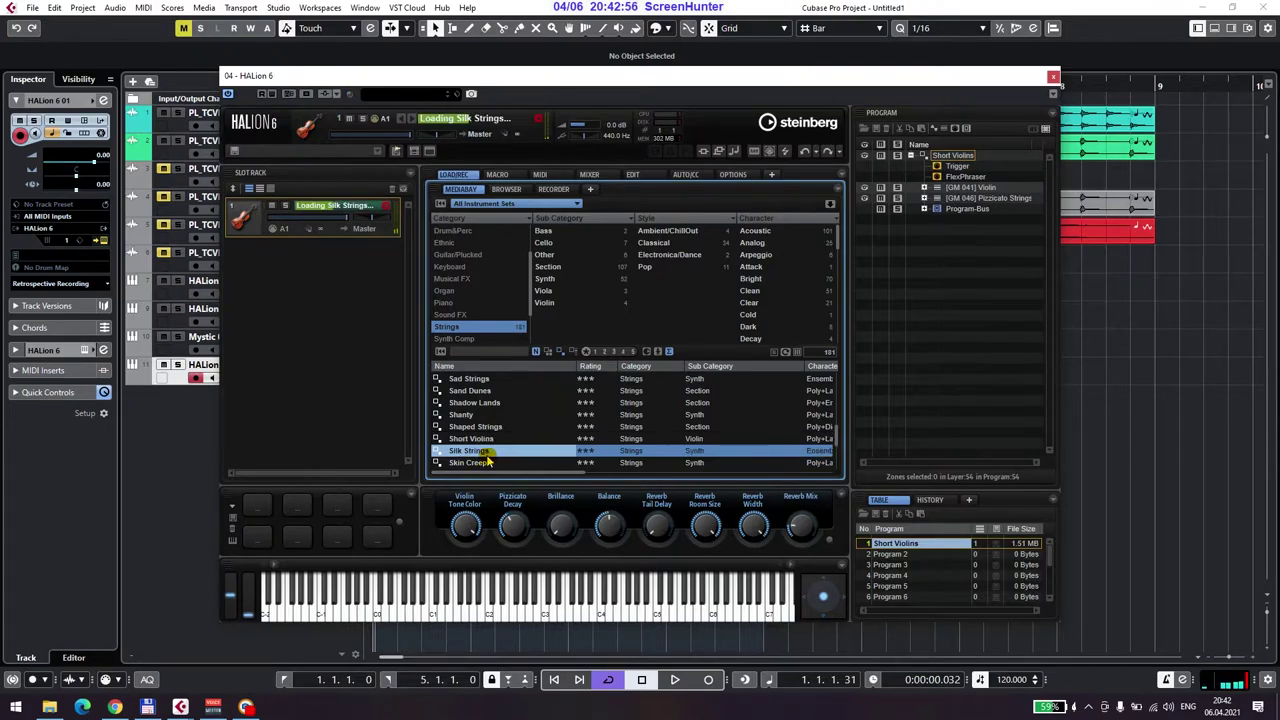
Try out the string programs Slow Movie Strings, Small Sect Strings and Solo Violin.
scroll(497, 440, "down", 3)
left_click(493, 428)
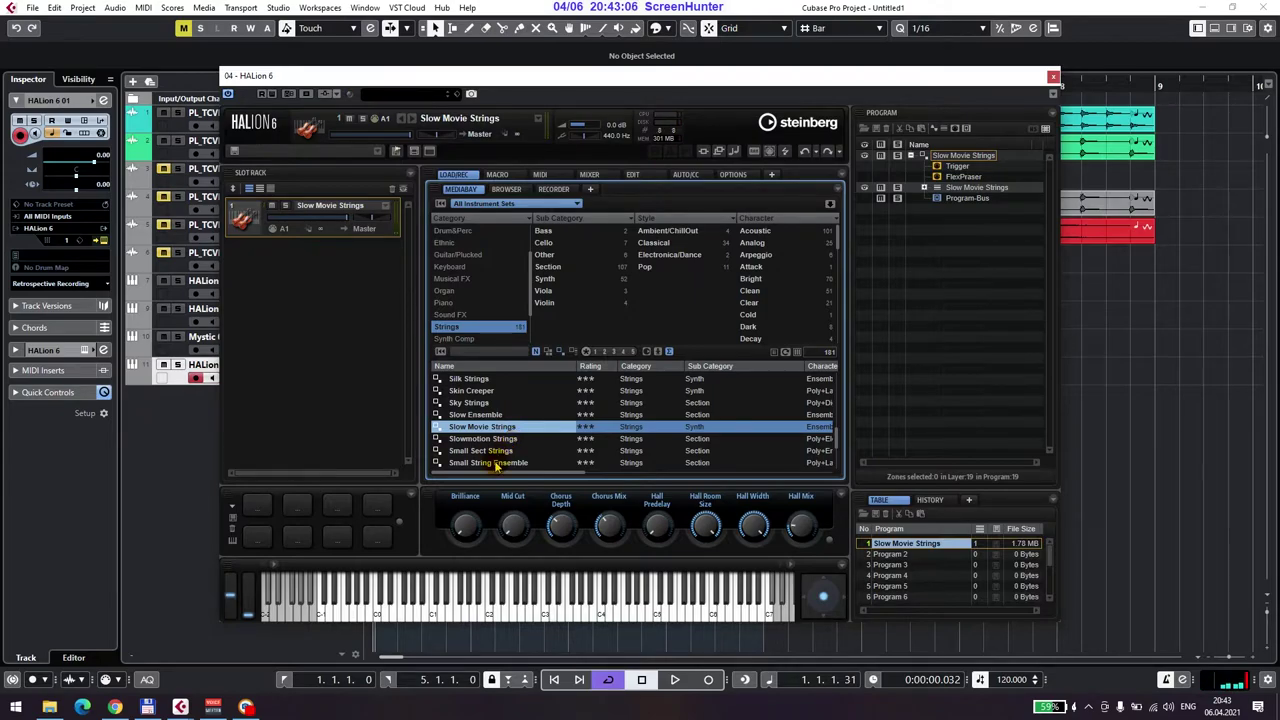
scroll(498, 460, "down", 1)
left_click(500, 428)
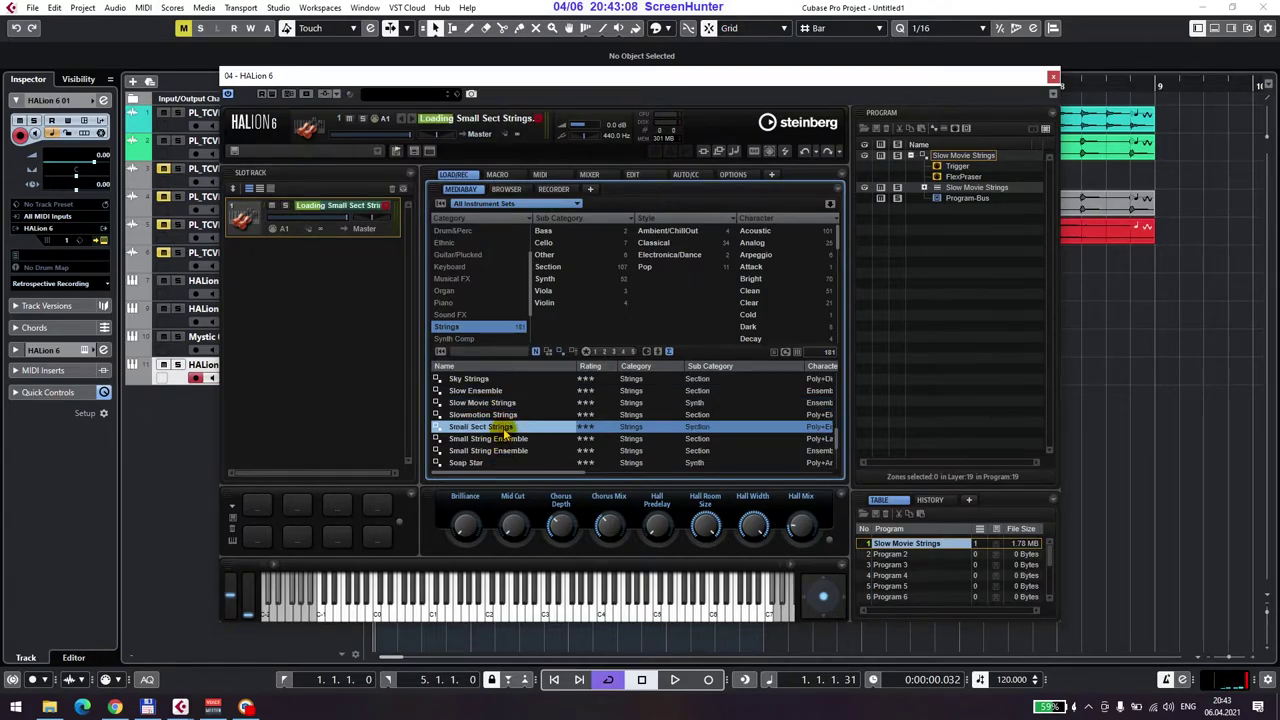
scroll(505, 430, "down", 2)
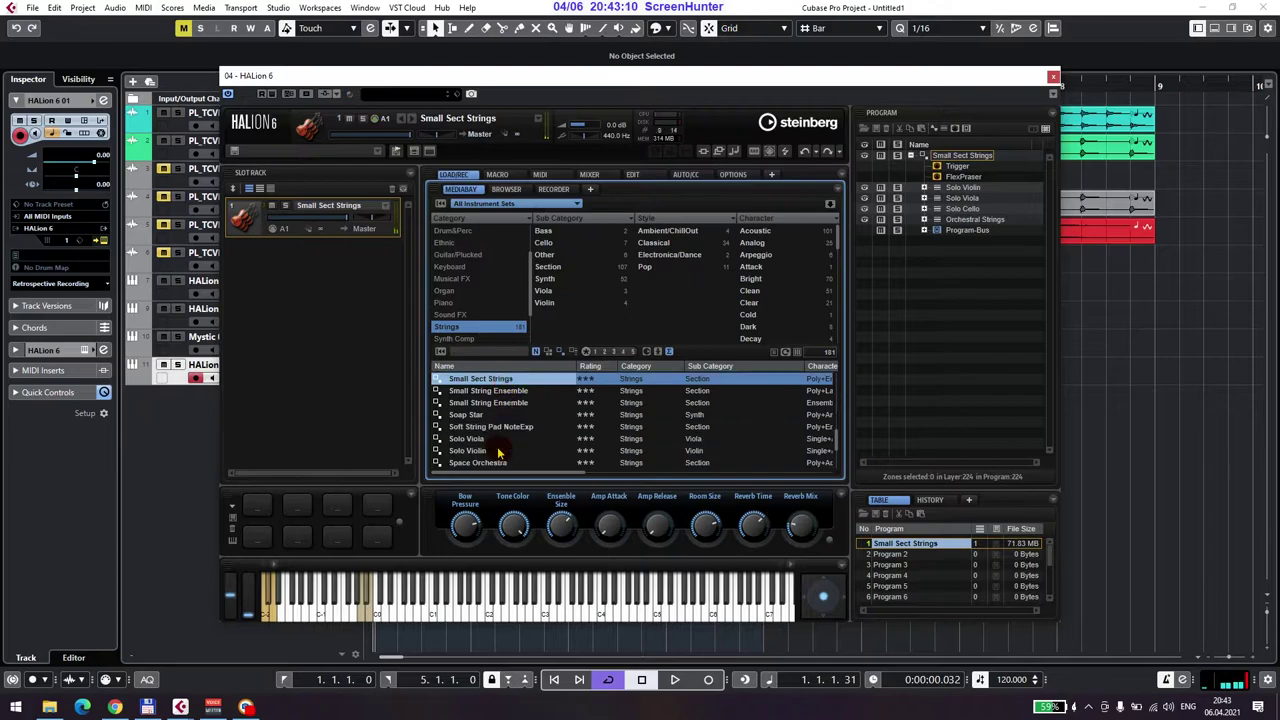
left_click(493, 451)
Audition Strings and Brass and Strings And Winds, then load the Synth Pizzicatos program.
scroll(505, 446, "down", 3)
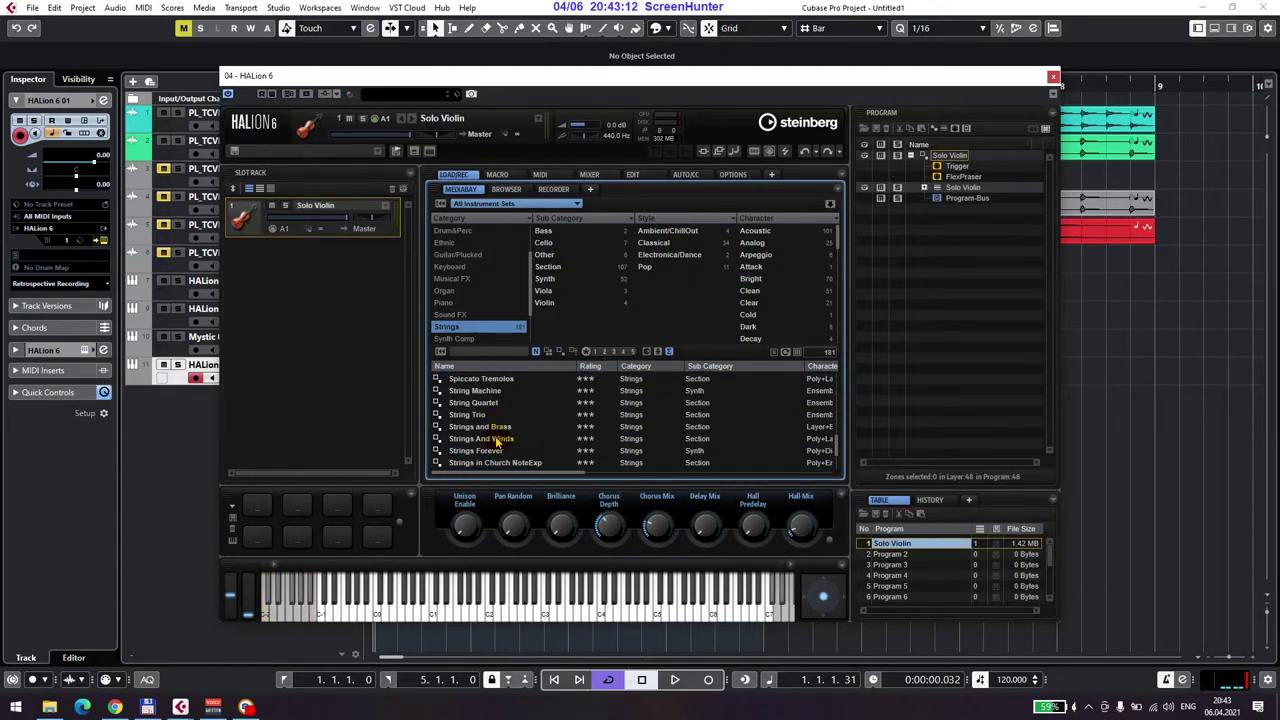
left_click(500, 430)
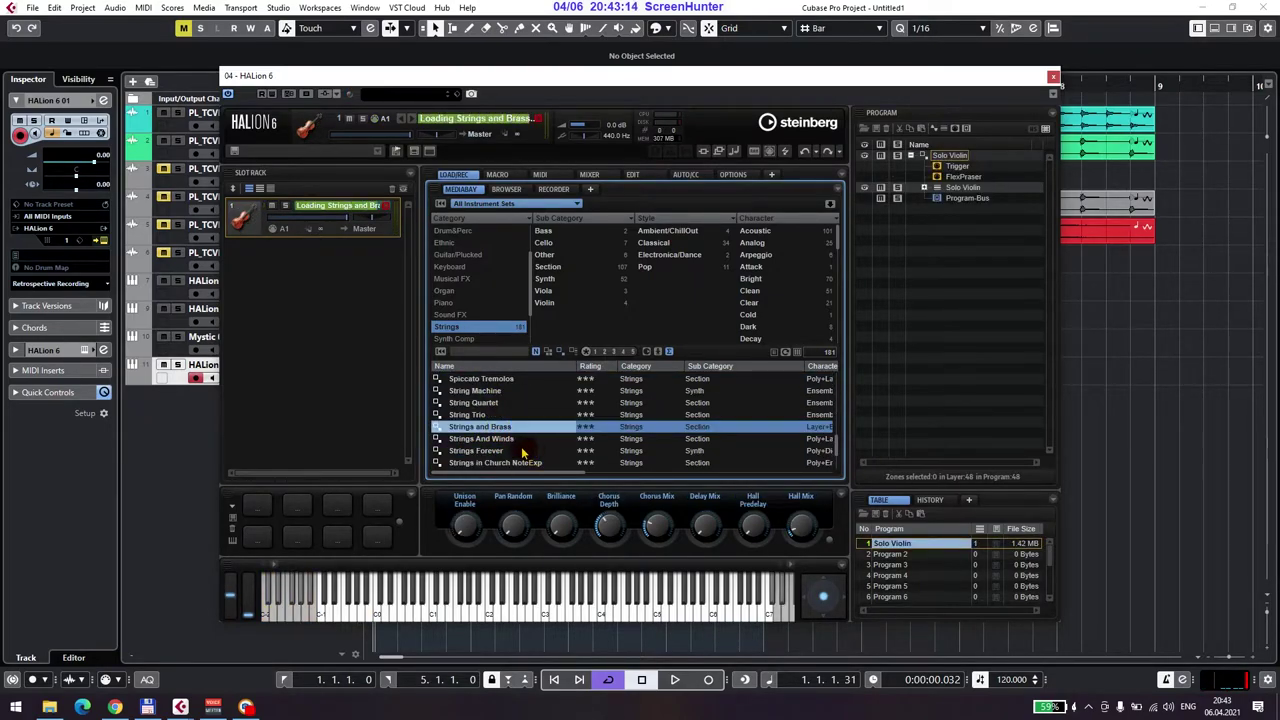
left_click(502, 439)
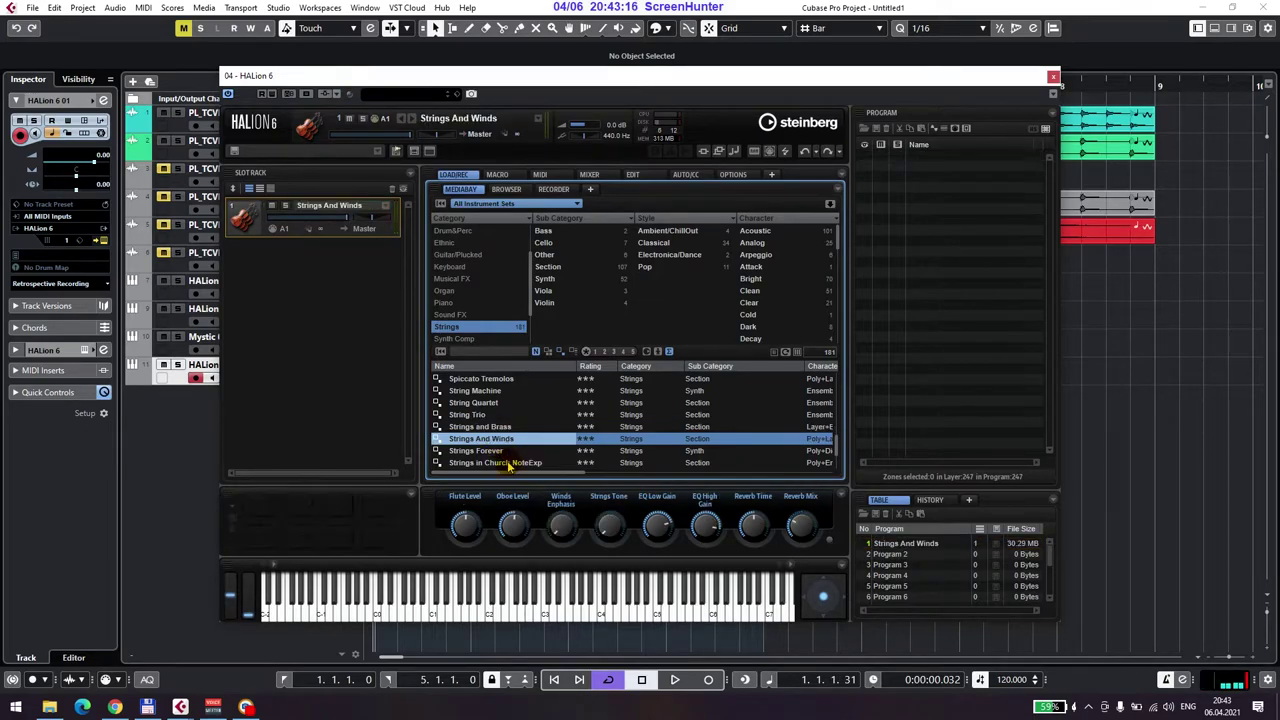
scroll(505, 460, "down", 1)
scroll(505, 462, "down", 1)
left_click(485, 450)
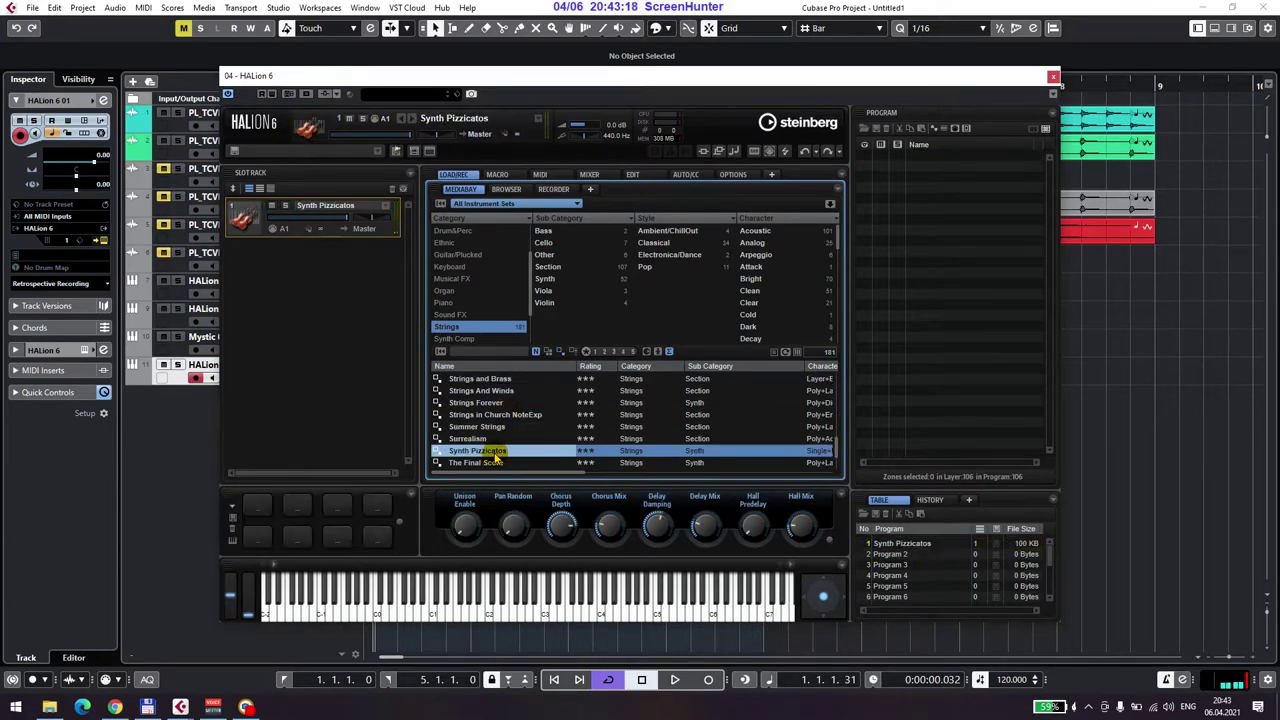
scroll(472, 330, "down", 2)
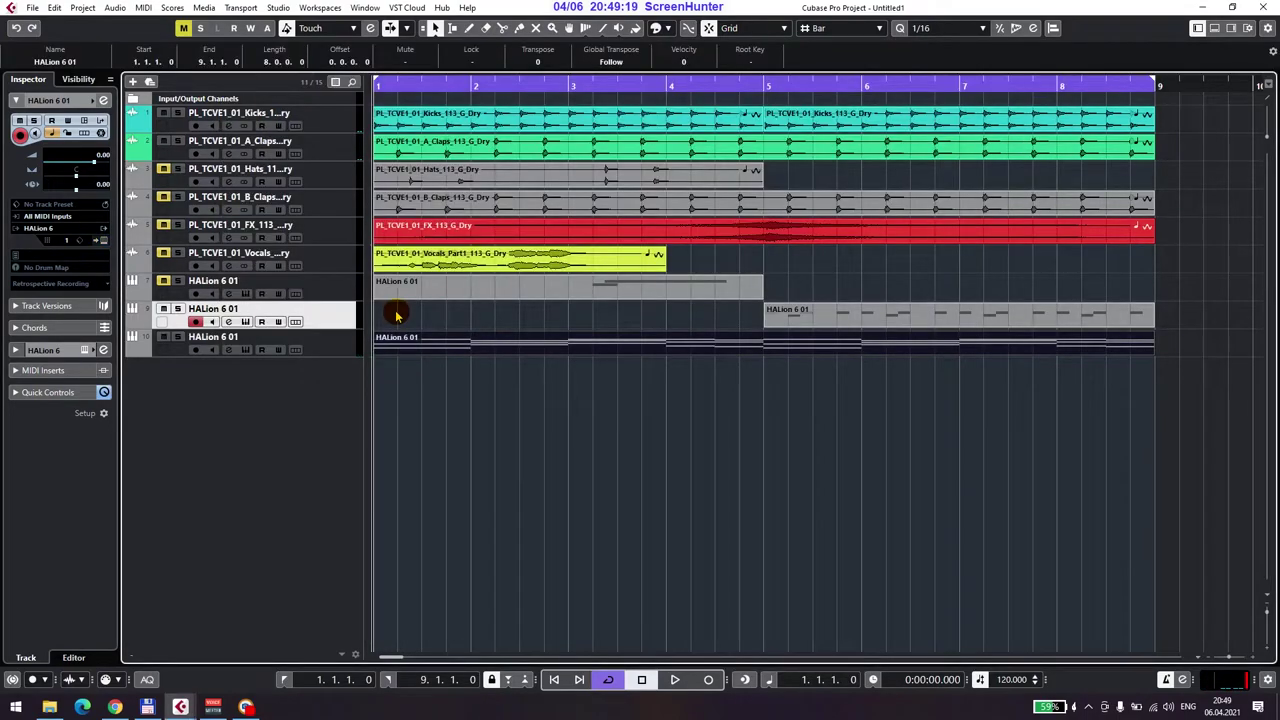
Play back the eight-bar loop and add another HALion 6 instrument track below the last one.
key("space")
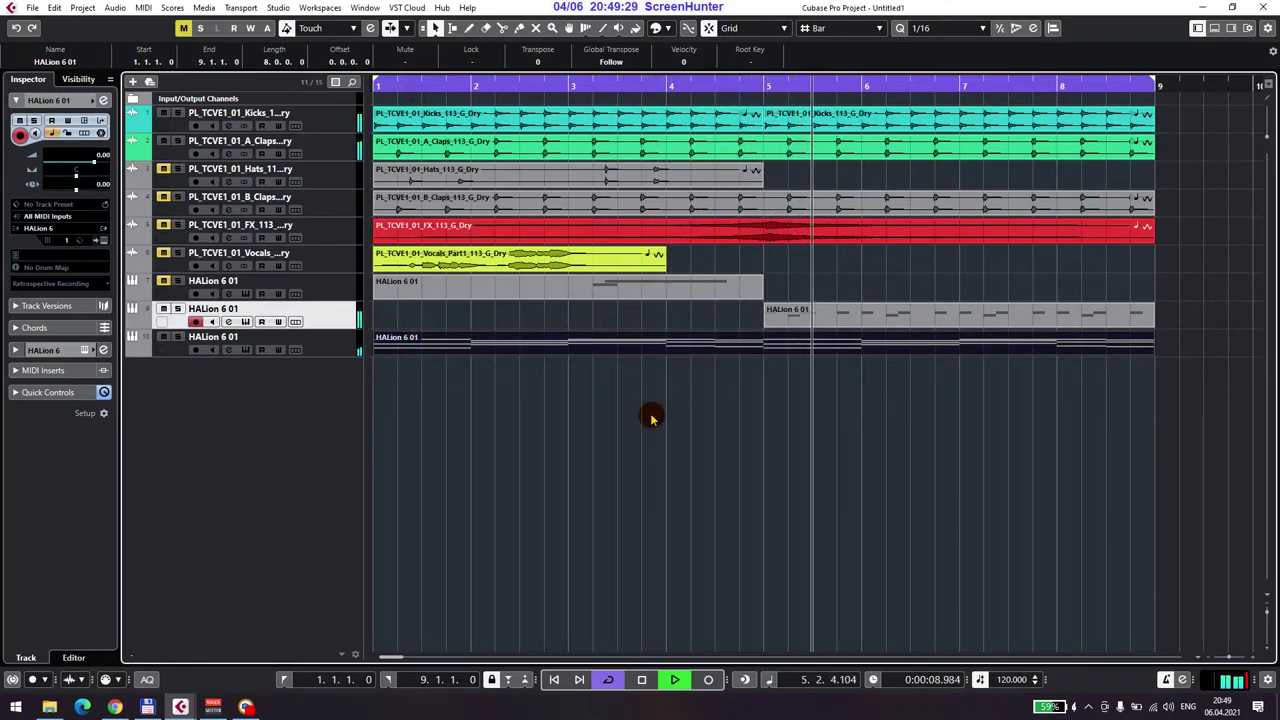
left_click(342, 350)
right_click(340, 396)
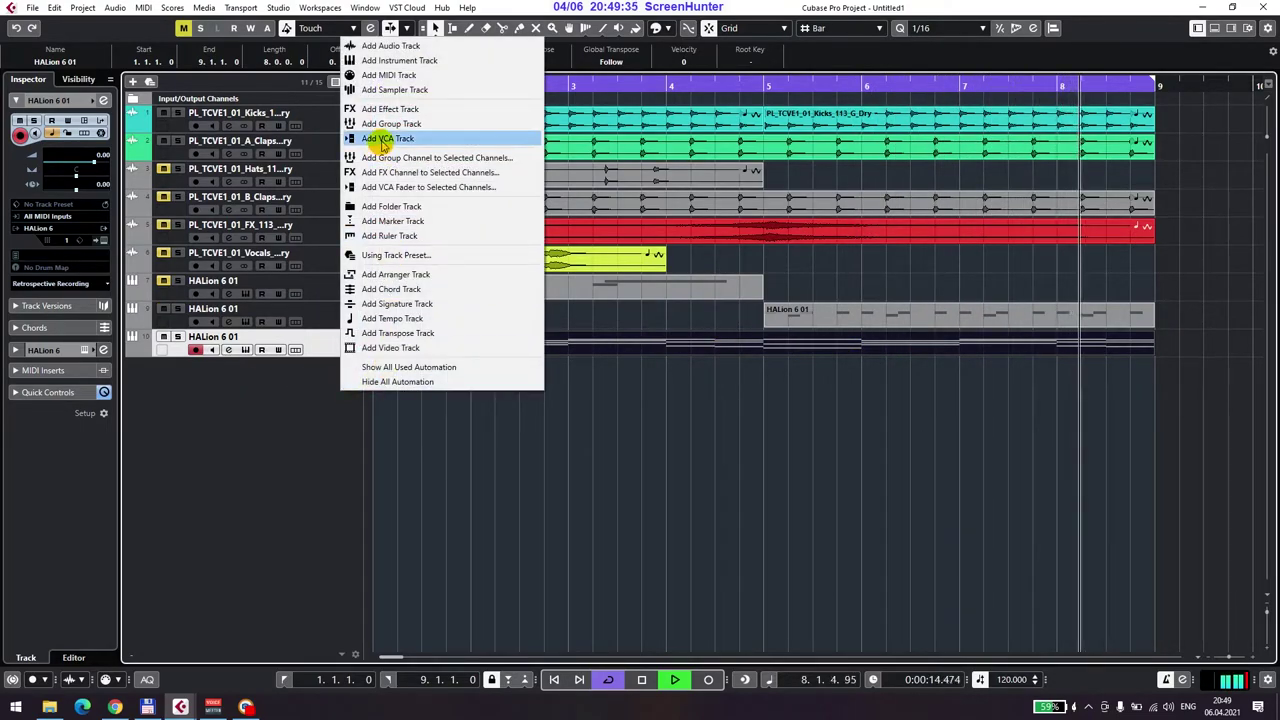
left_click(370, 58)
left_click(547, 357)
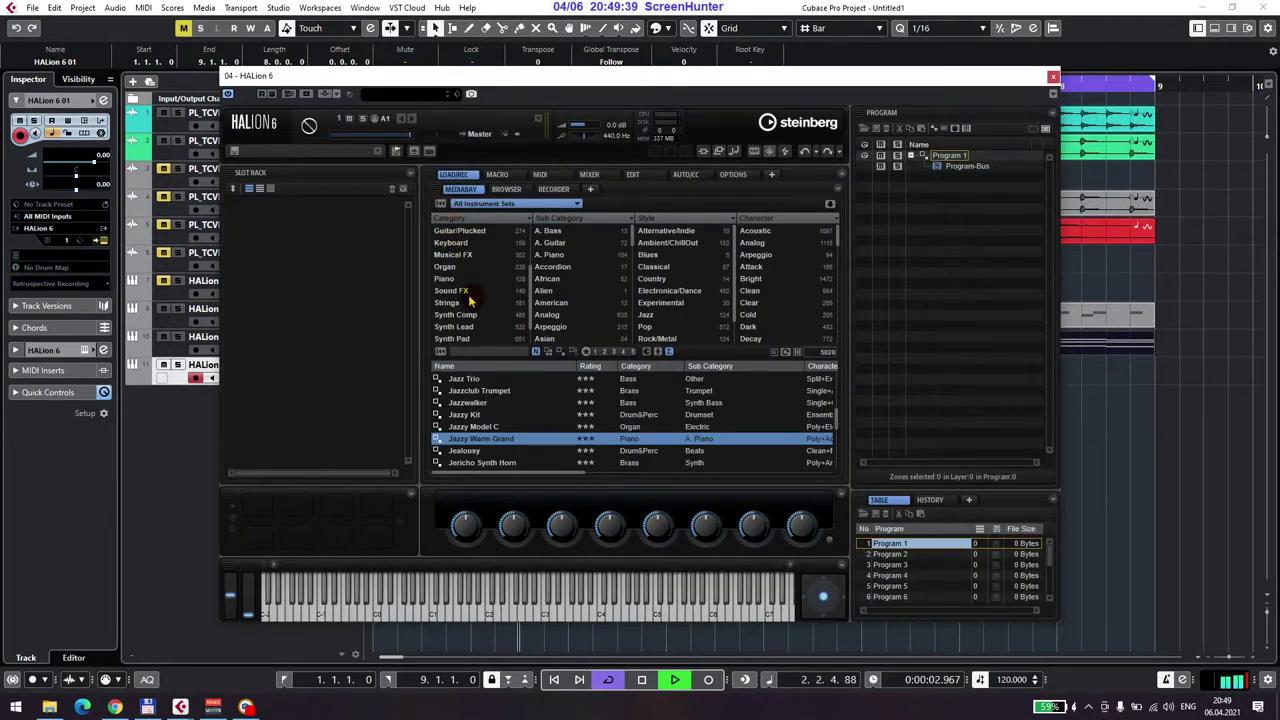
Filter the new HALion 6 instance's library by Sound FX and load the Electrical Noise program.
left_click(466, 291)
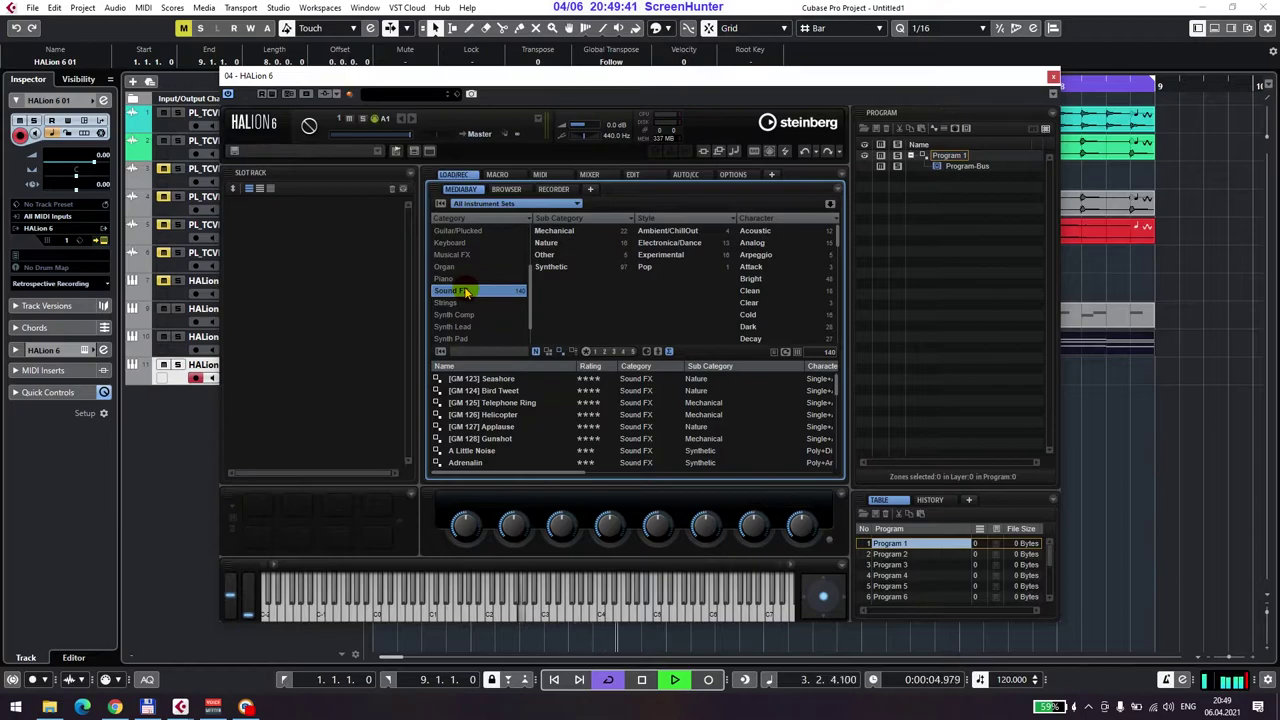
scroll(520, 430, "down", 10)
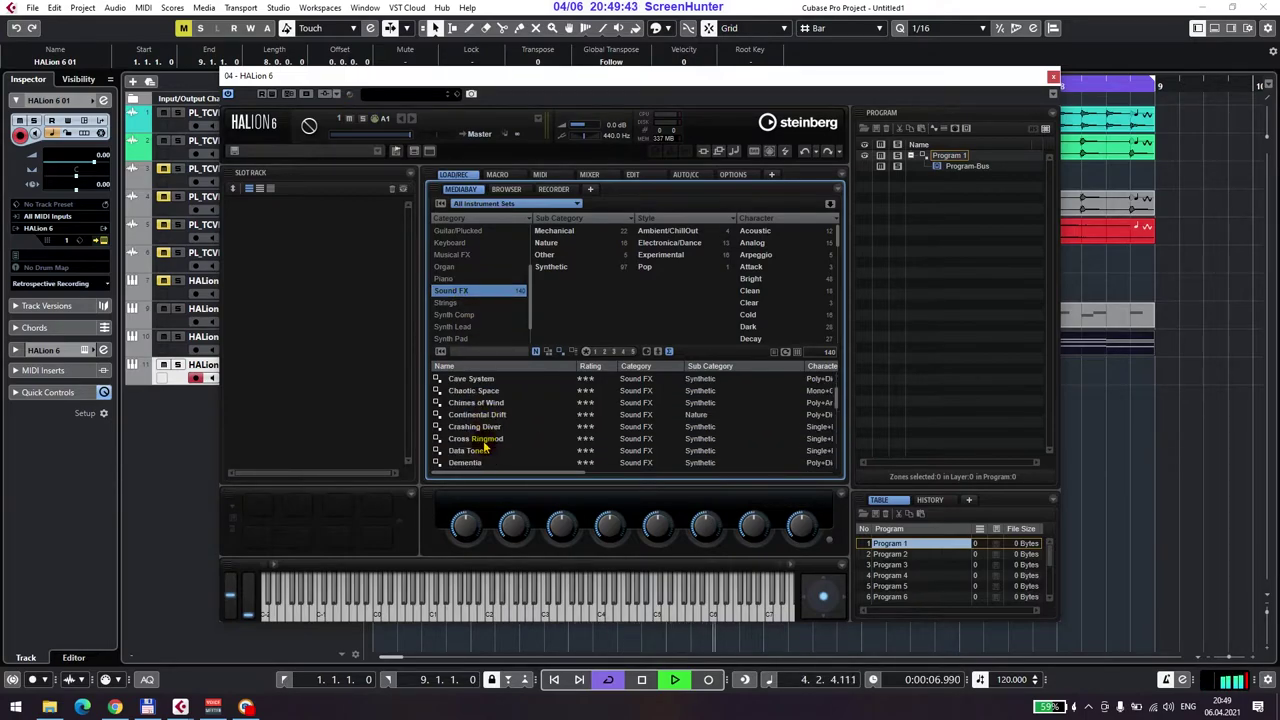
double_click(478, 438)
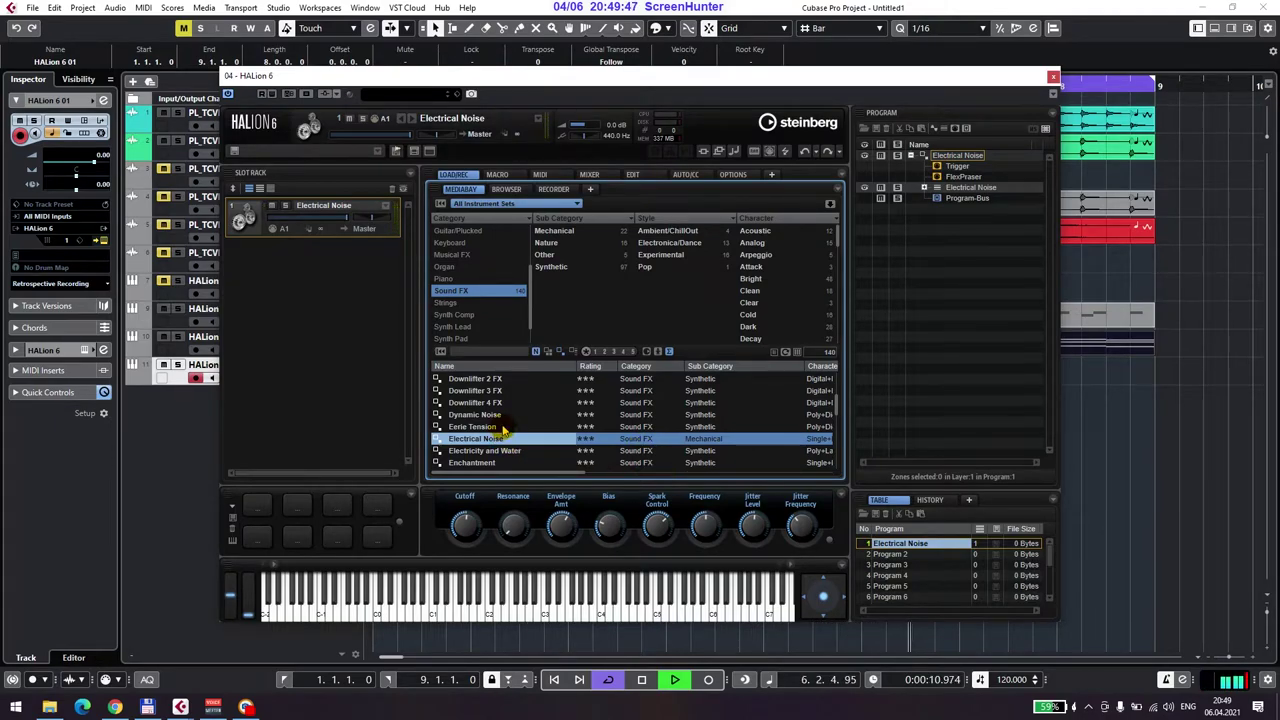
Try the Forbidden Mirror effect program over the running loop, then load FX Construction in its place.
scroll(503, 428, "down", 3)
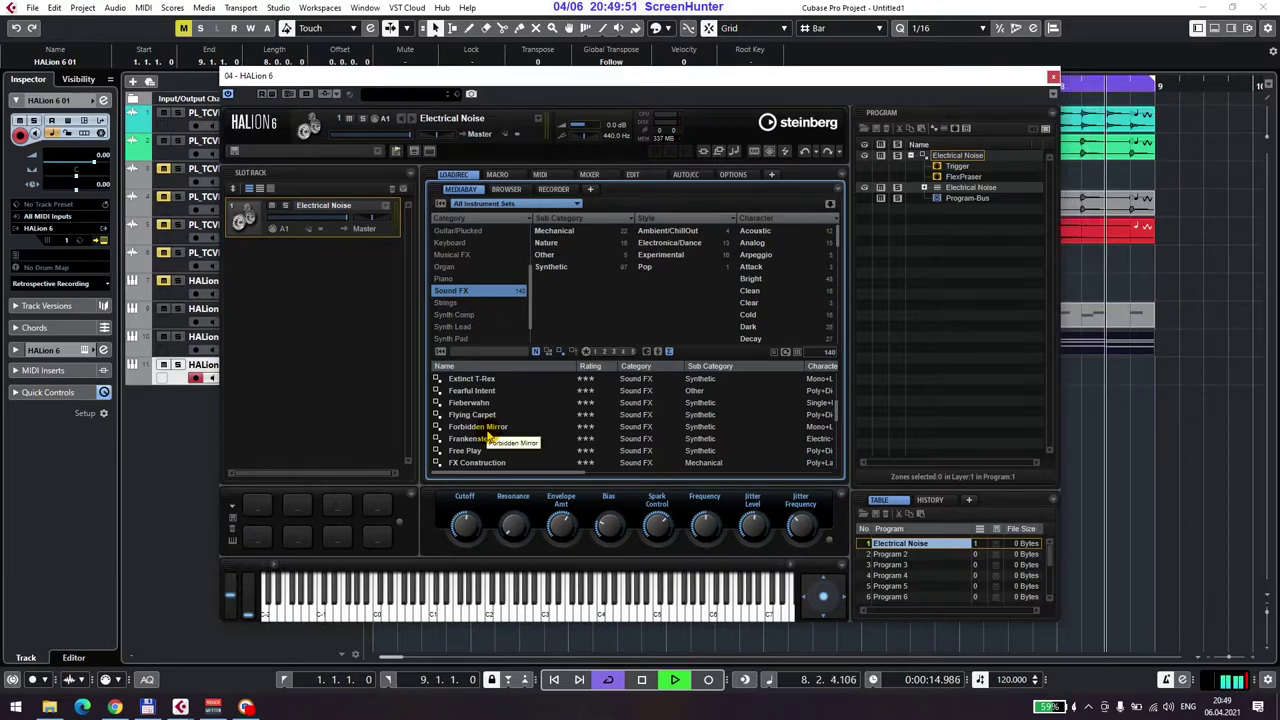
double_click(488, 427)
scroll(500, 435, "down", 1)
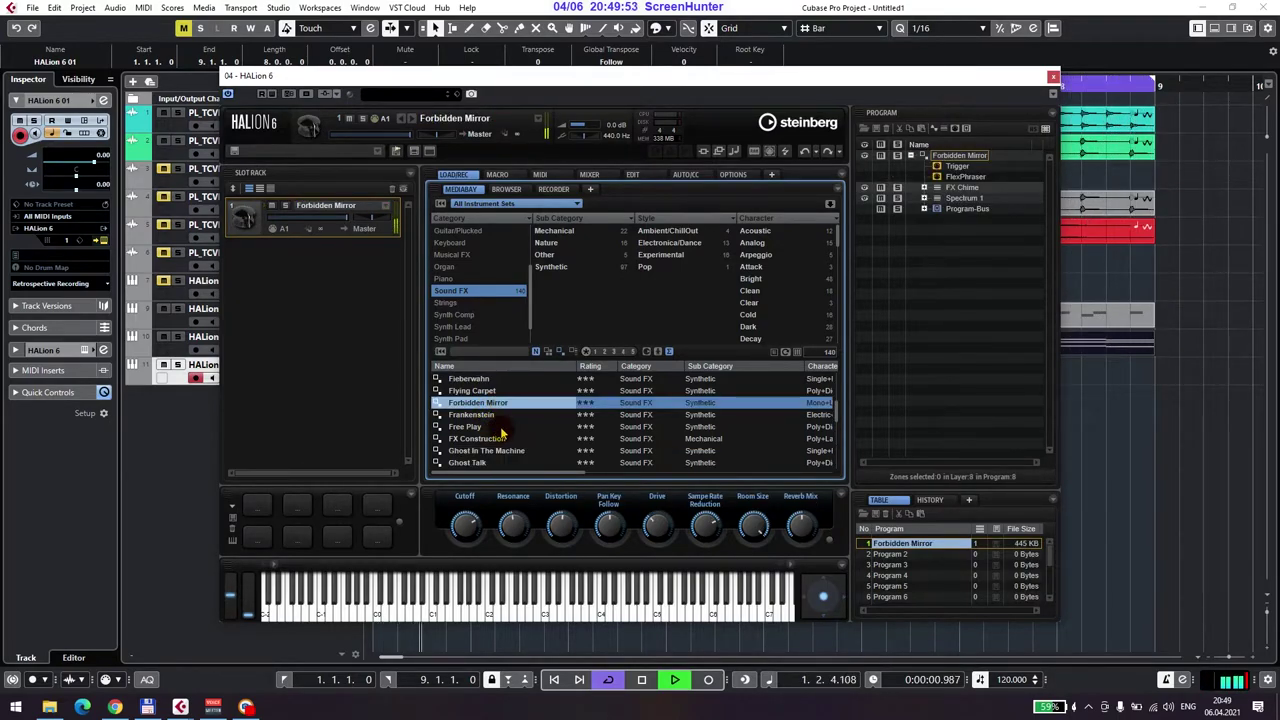
double_click(486, 440)
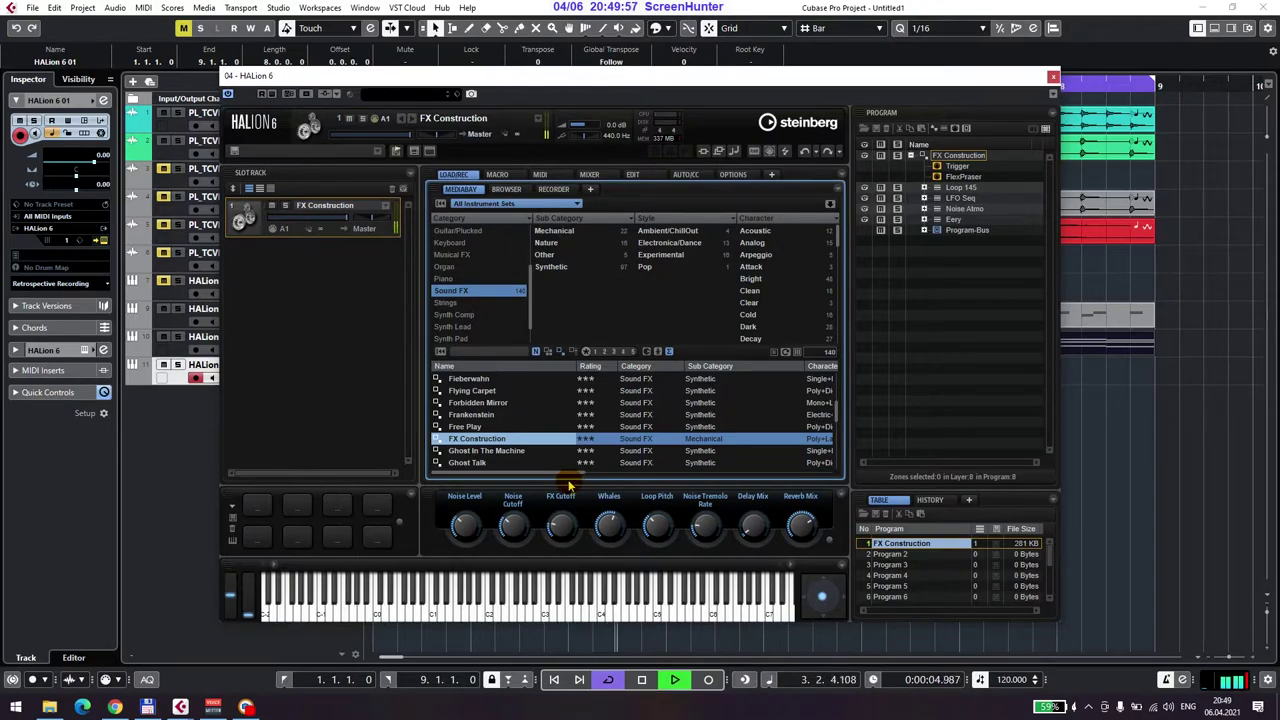
Audition the Ocean Floor, Rain and Rainforest sound-effect programs over the running loop.
scroll(505, 452, "down", 10)
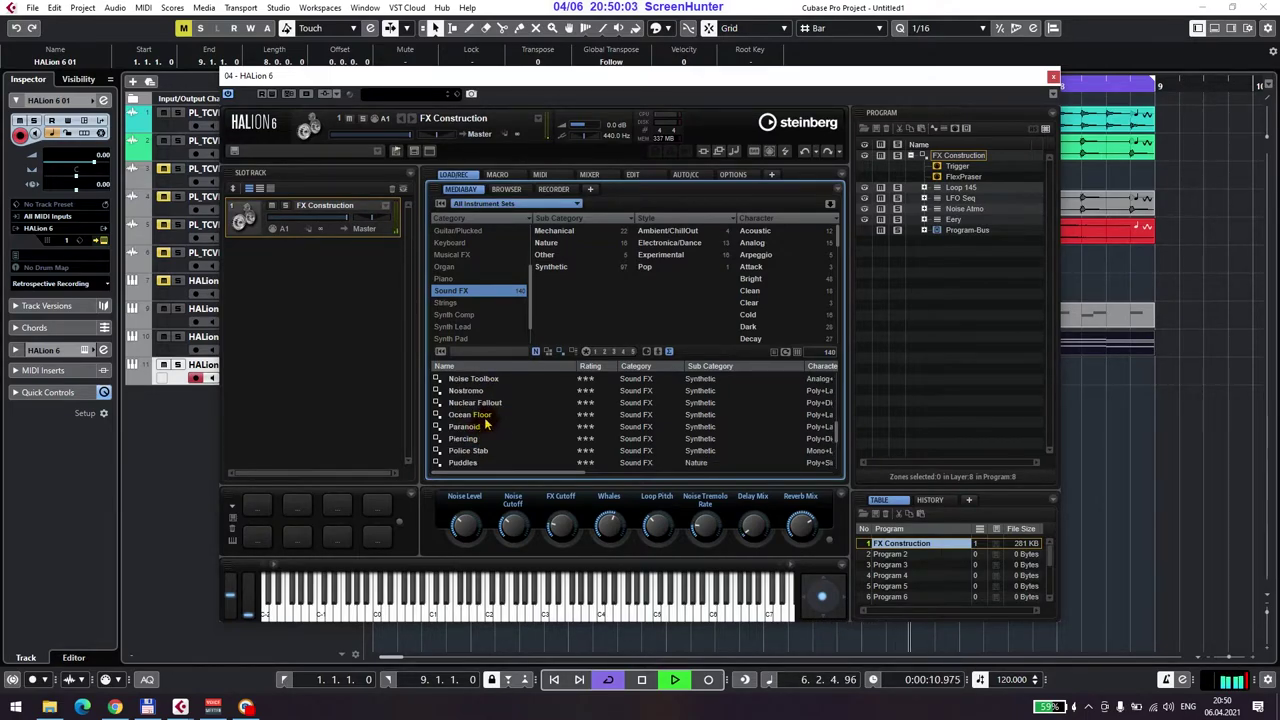
left_click(485, 416)
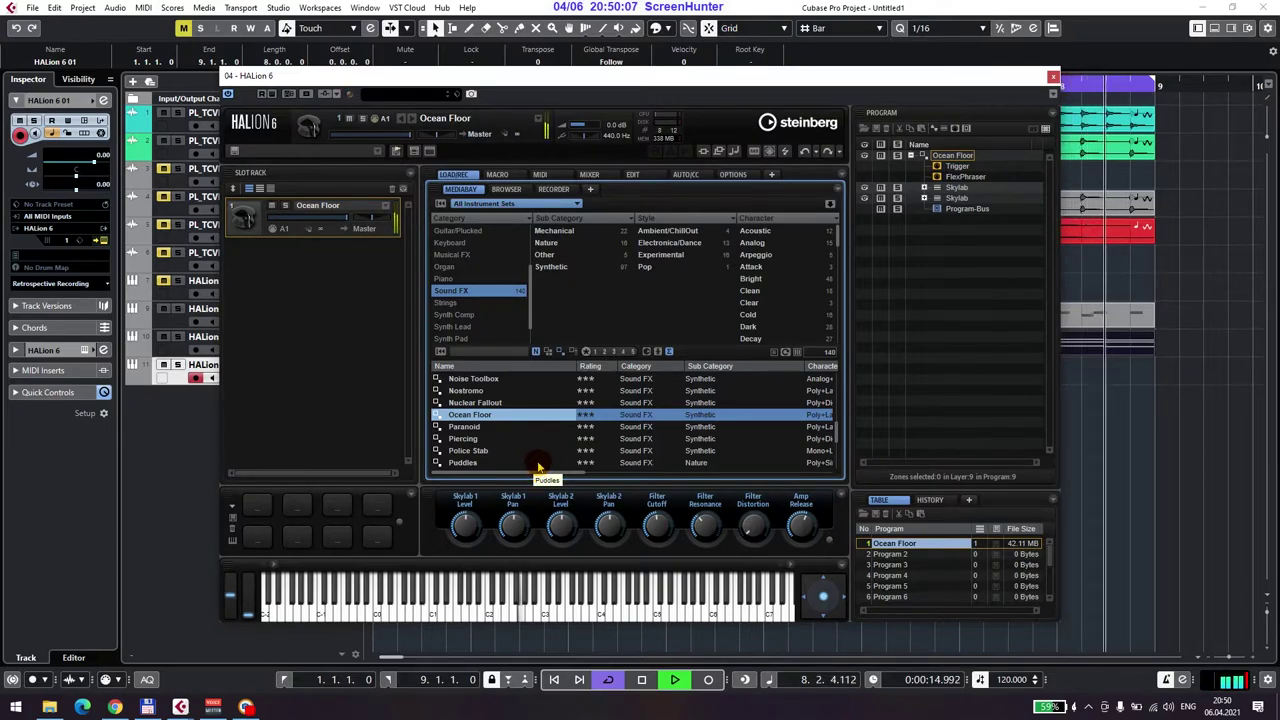
scroll(500, 458, "down", 2)
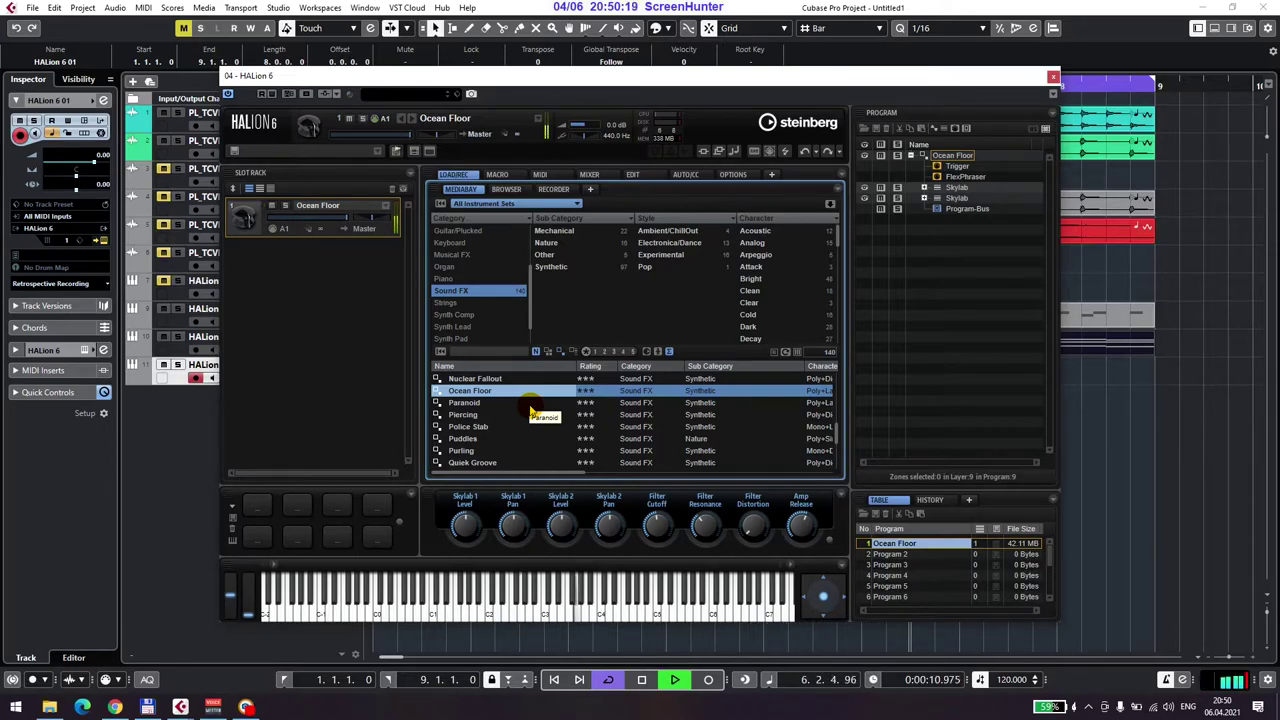
scroll(538, 445, "down", 2)
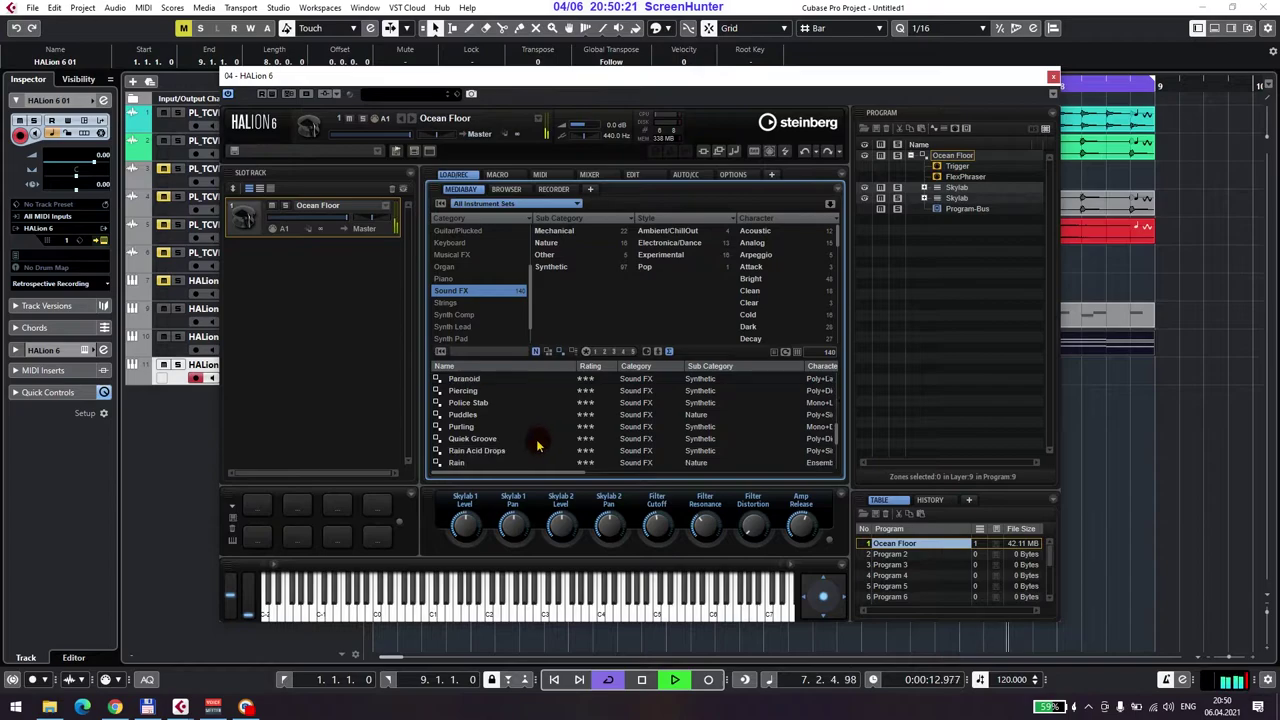
left_click(478, 414)
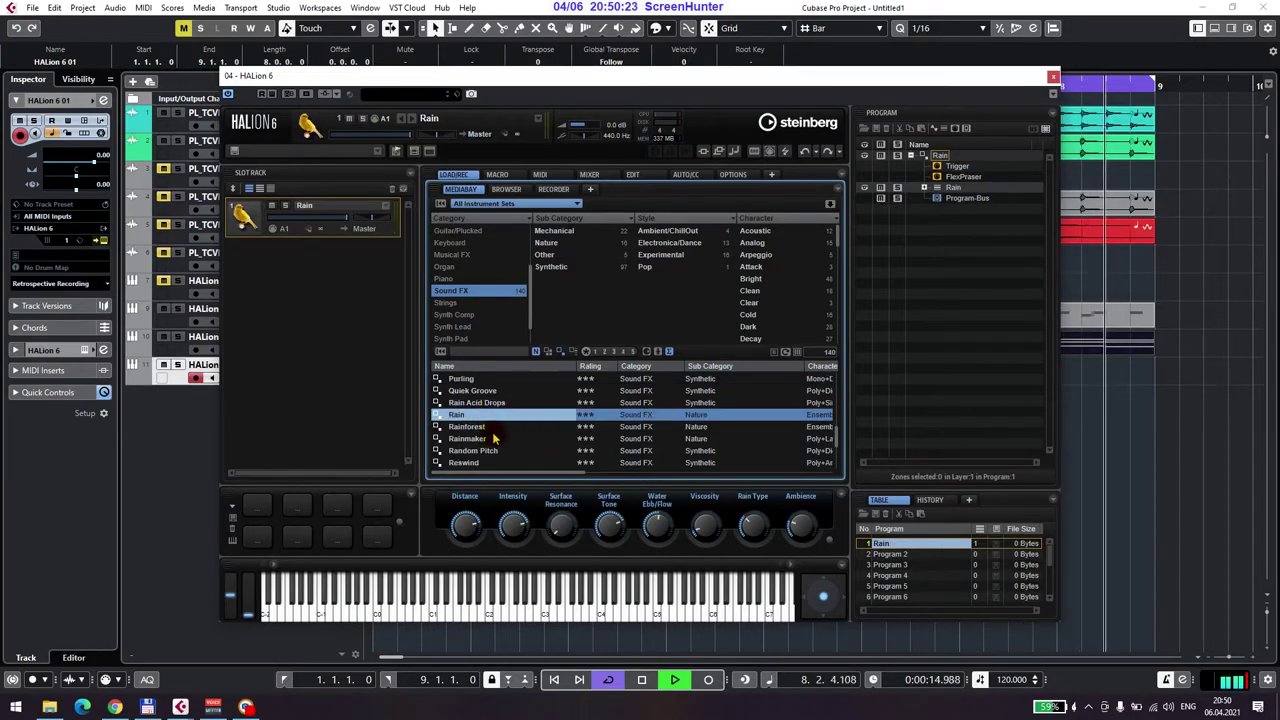
left_click(492, 430)
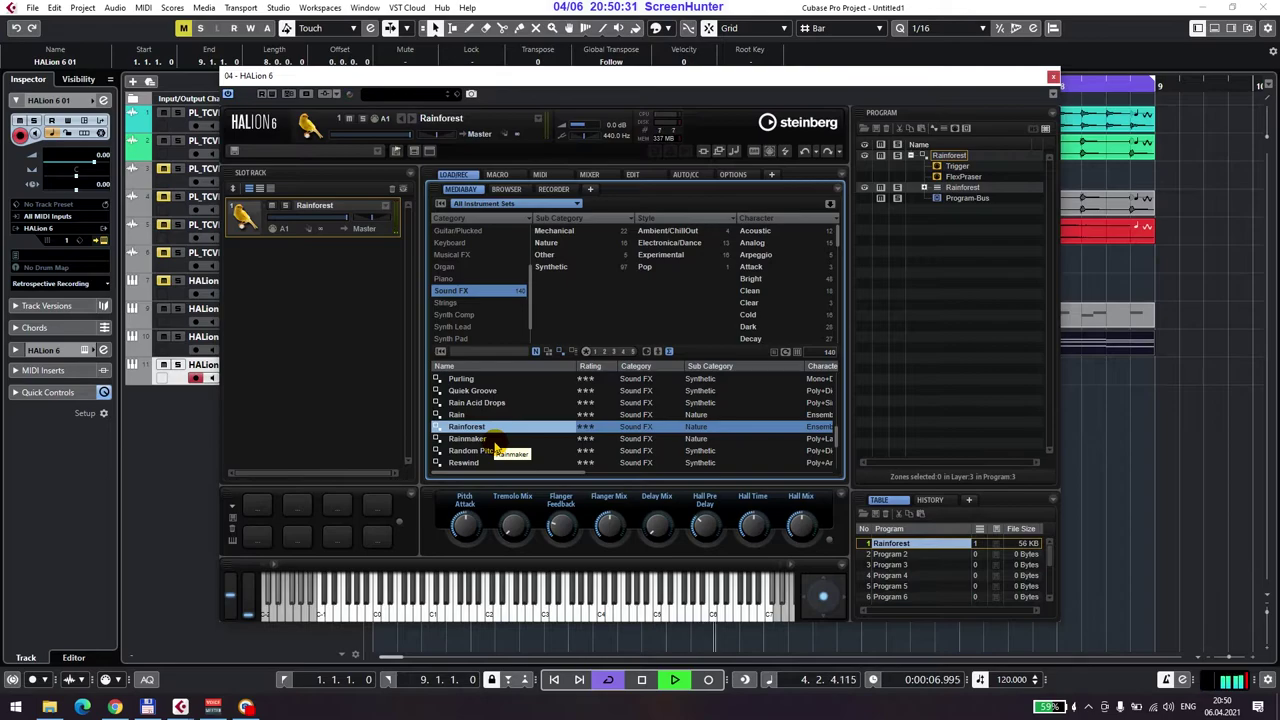
Try Rainmaker, Random Pitch and Scarecrow, then load the Seashore program and close the instrument window.
double_click(480, 440)
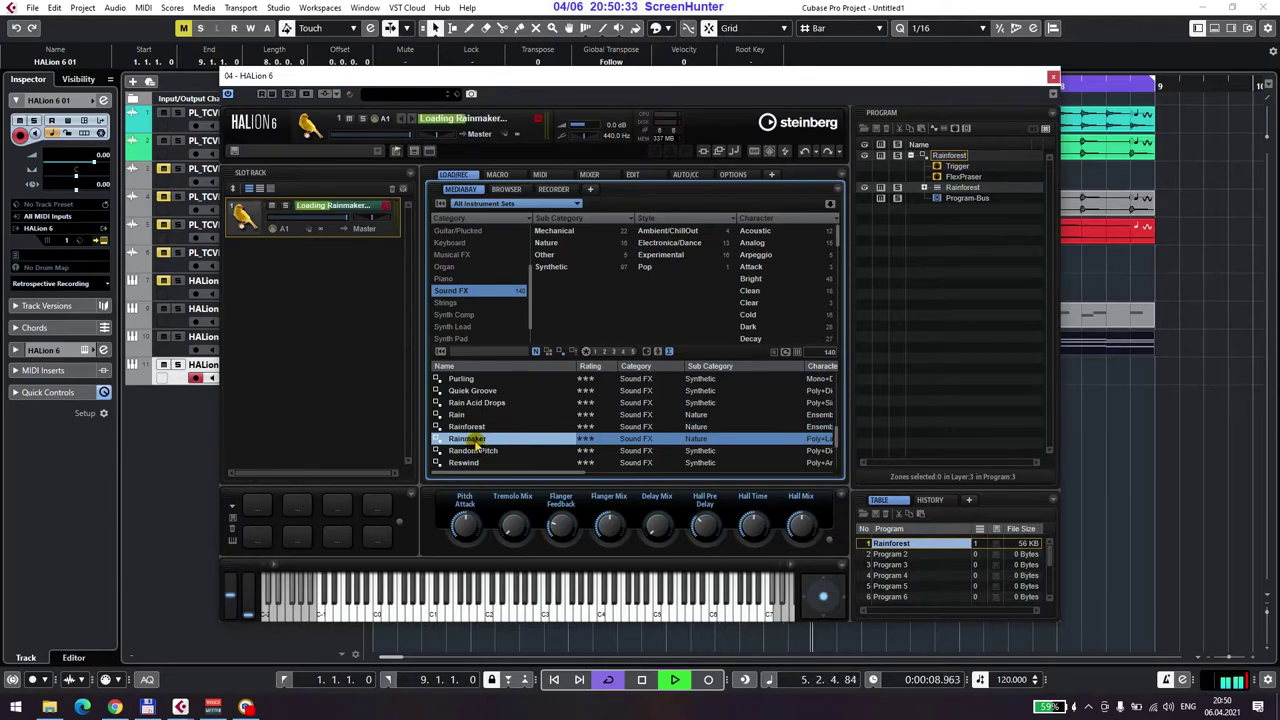
double_click(487, 451)
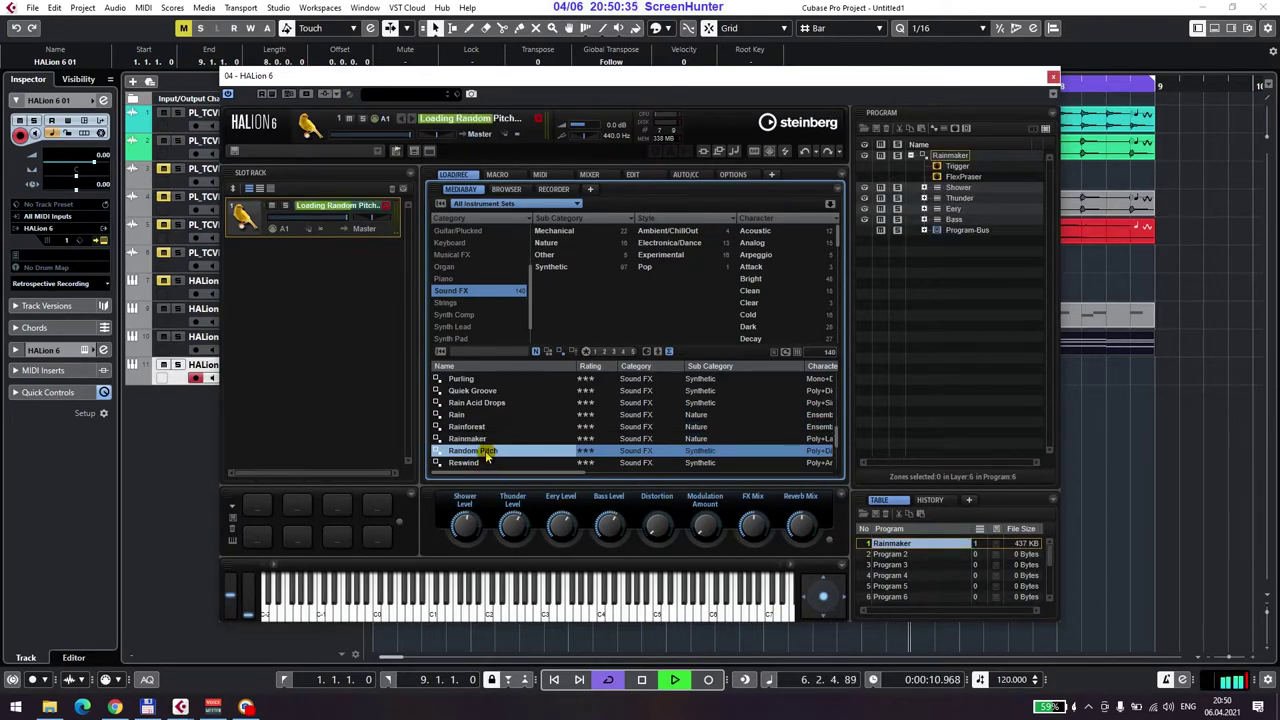
scroll(496, 448, "down", 2)
double_click(500, 440)
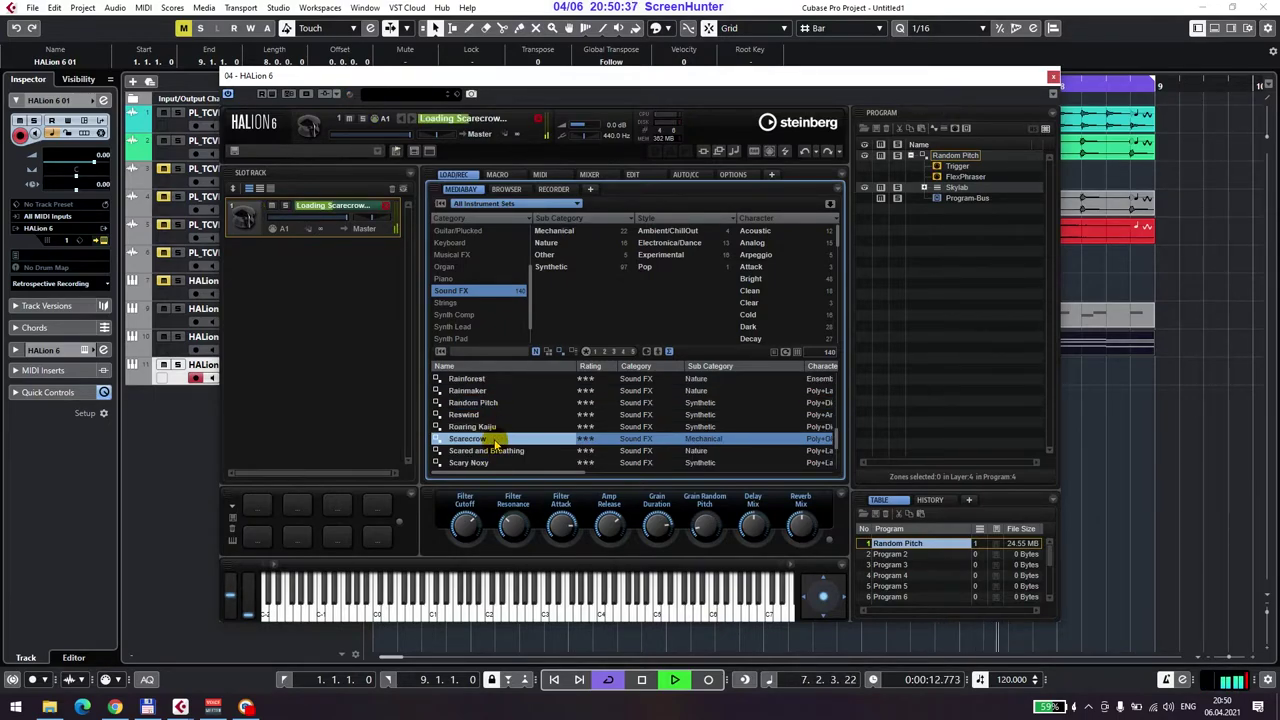
scroll(500, 444, "down", 2)
double_click(490, 427)
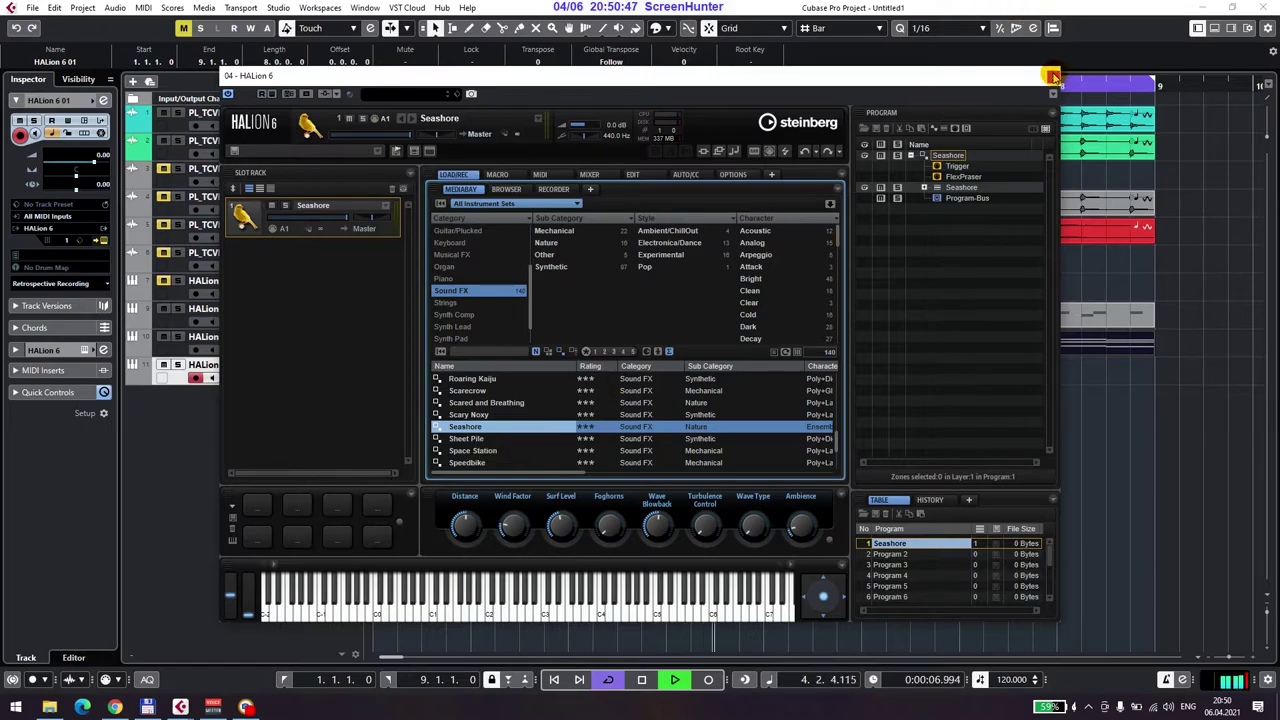
left_click(1052, 76)
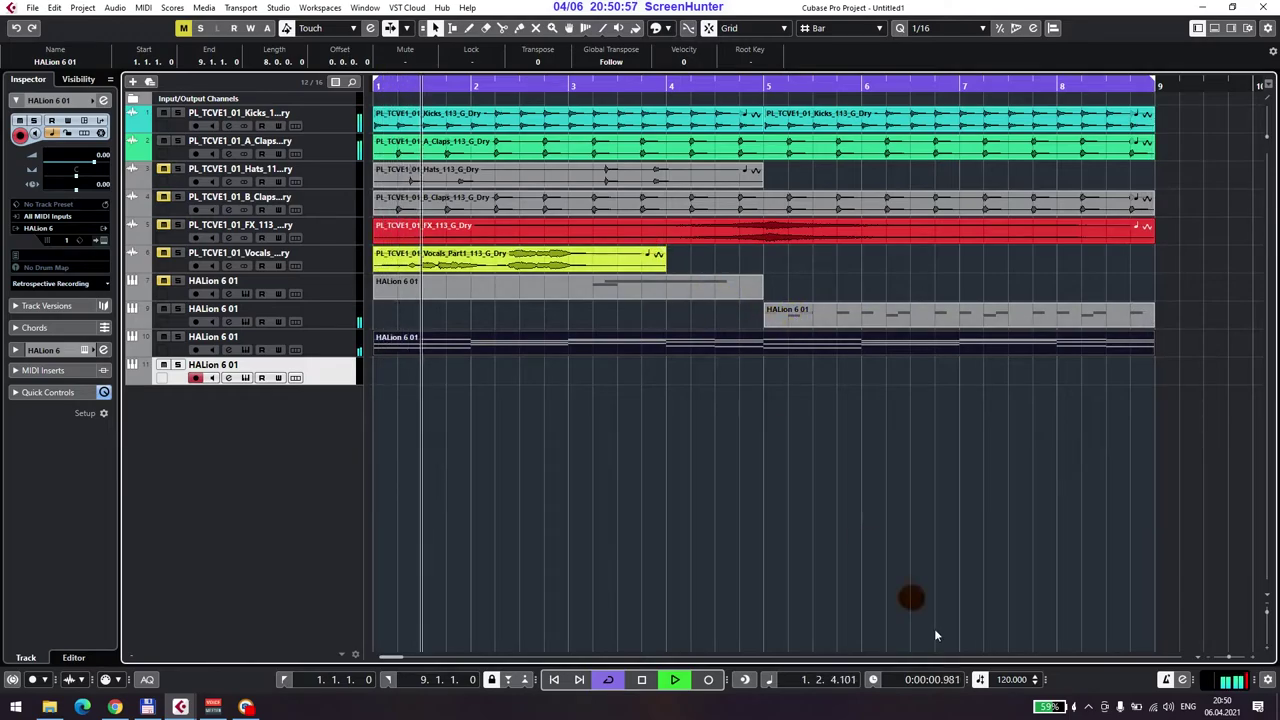
Record a Seashore note on the lowest HALion 6 track and trim the part to run from 4.1.1.0 to 6.1.1.0.
left_click(709, 682)
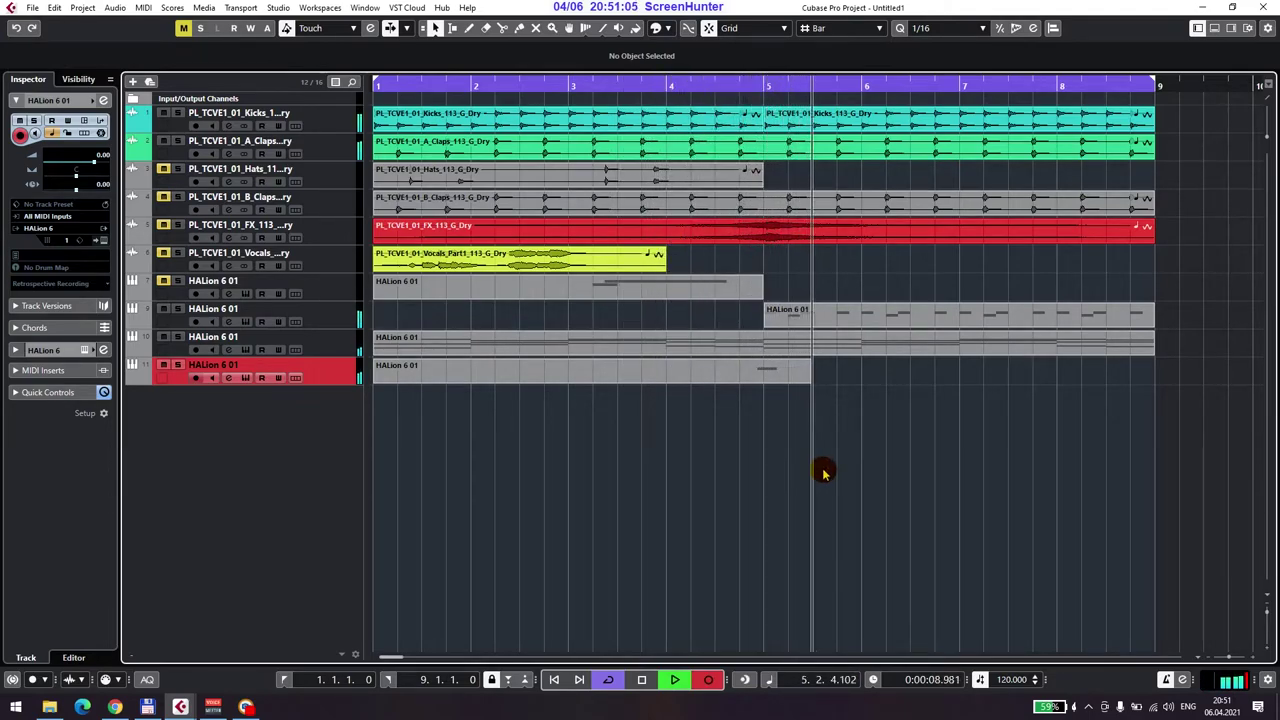
left_click(710, 680)
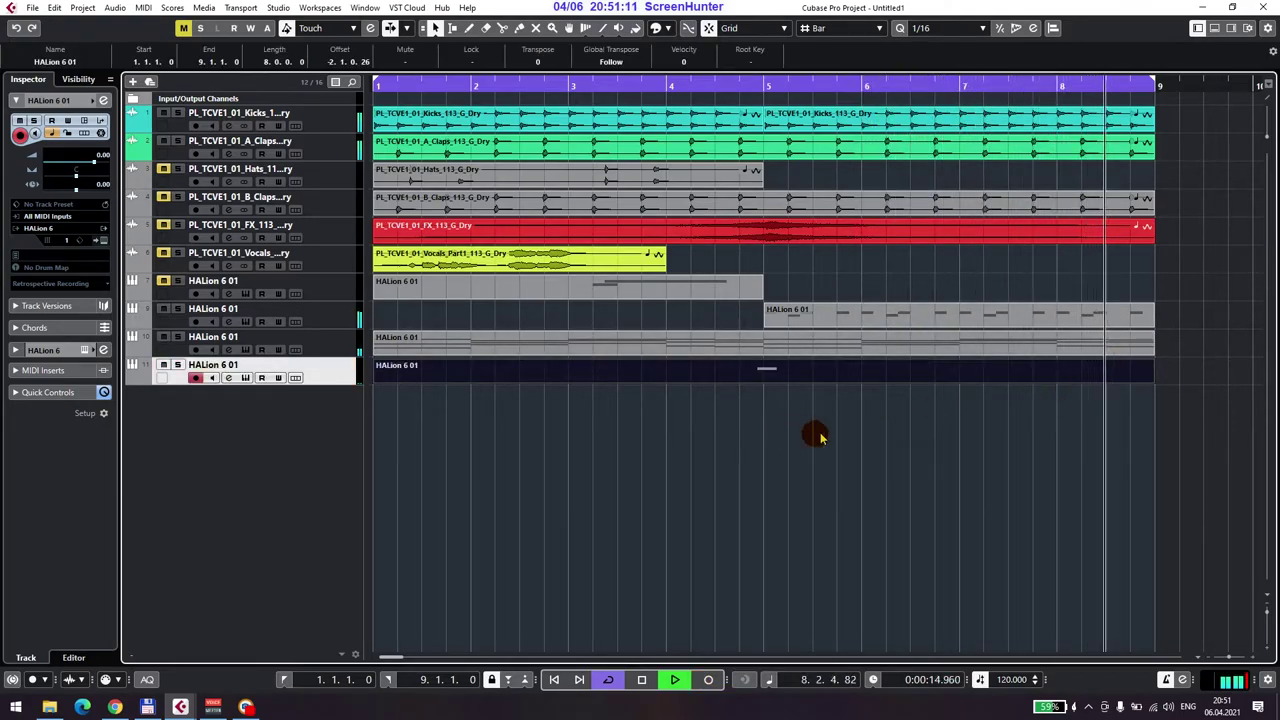
left_click_drag(377, 373, 668, 390)
left_click_drag(1152, 382, 858, 390)
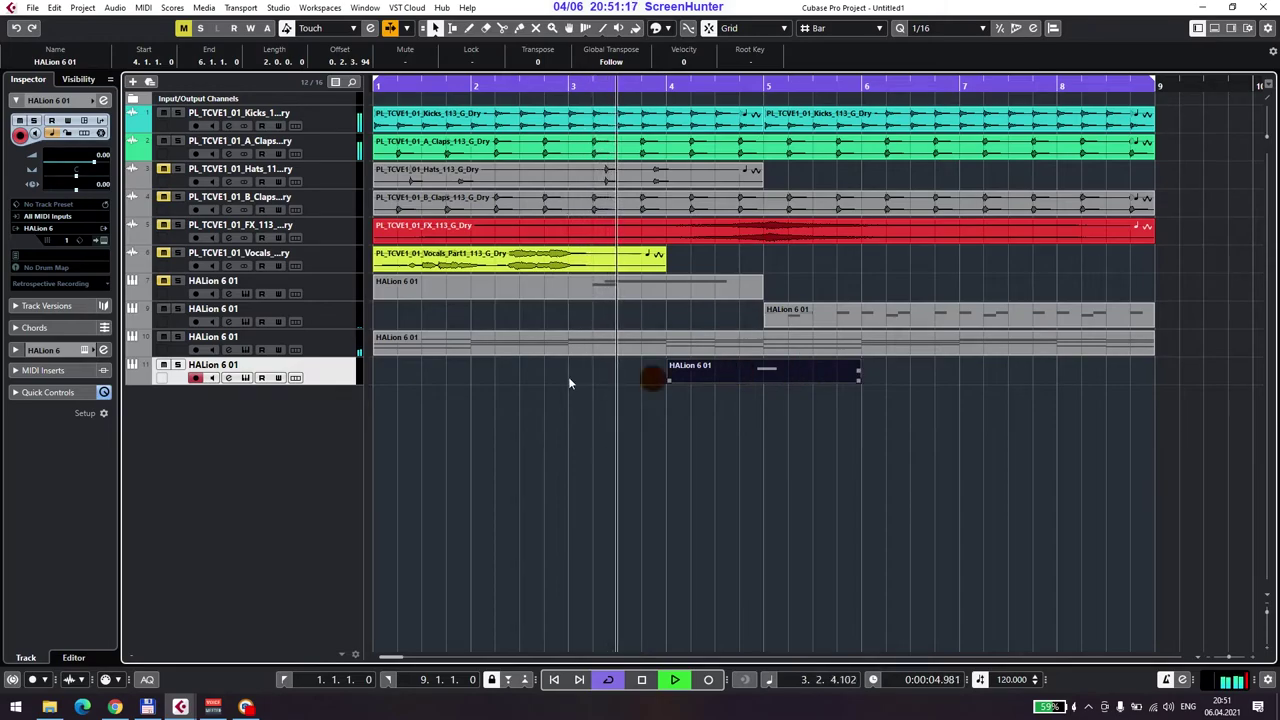
Set the Seashore track's volume to -7.66, play from bar 4 and check its HALion 6 controls.
left_click_drag(76, 160, 80, 157)
left_click(678, 85)
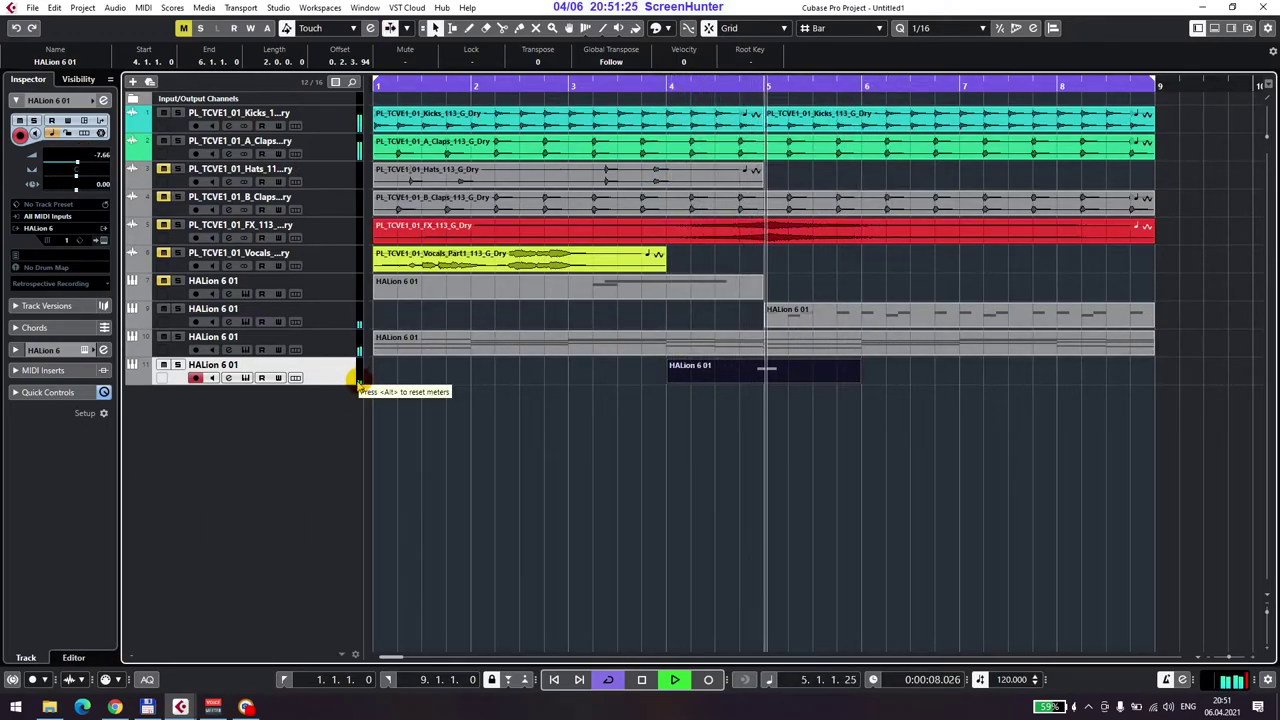
left_click(246, 377)
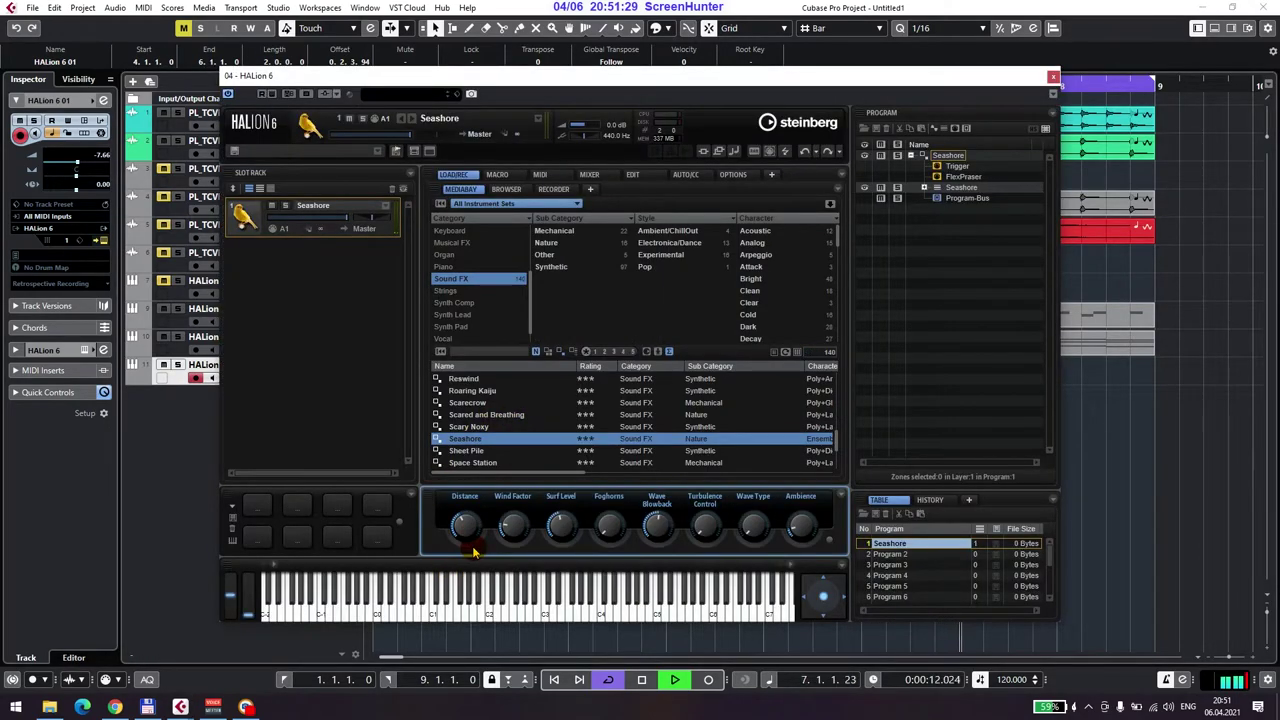
left_click(1052, 76)
Duplicate the Kicks and A_Claps events so that both loops also fill bars 9 to 17.
key("g")
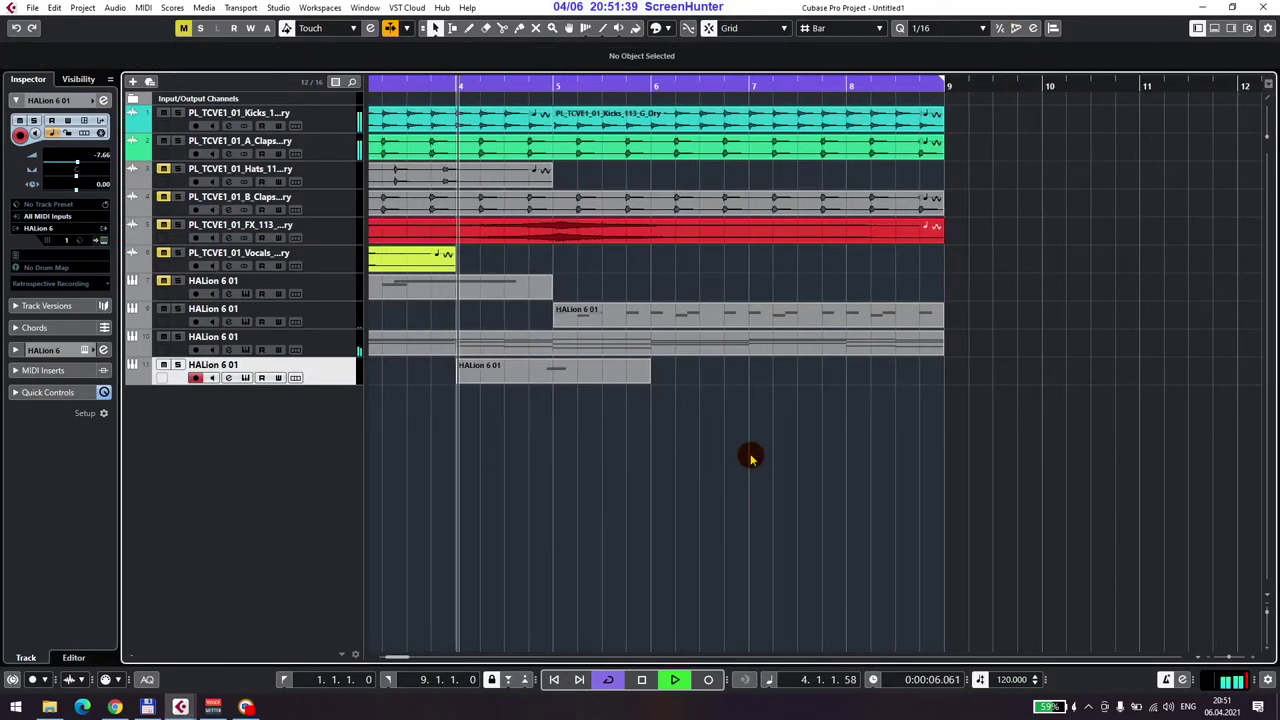
key("g")
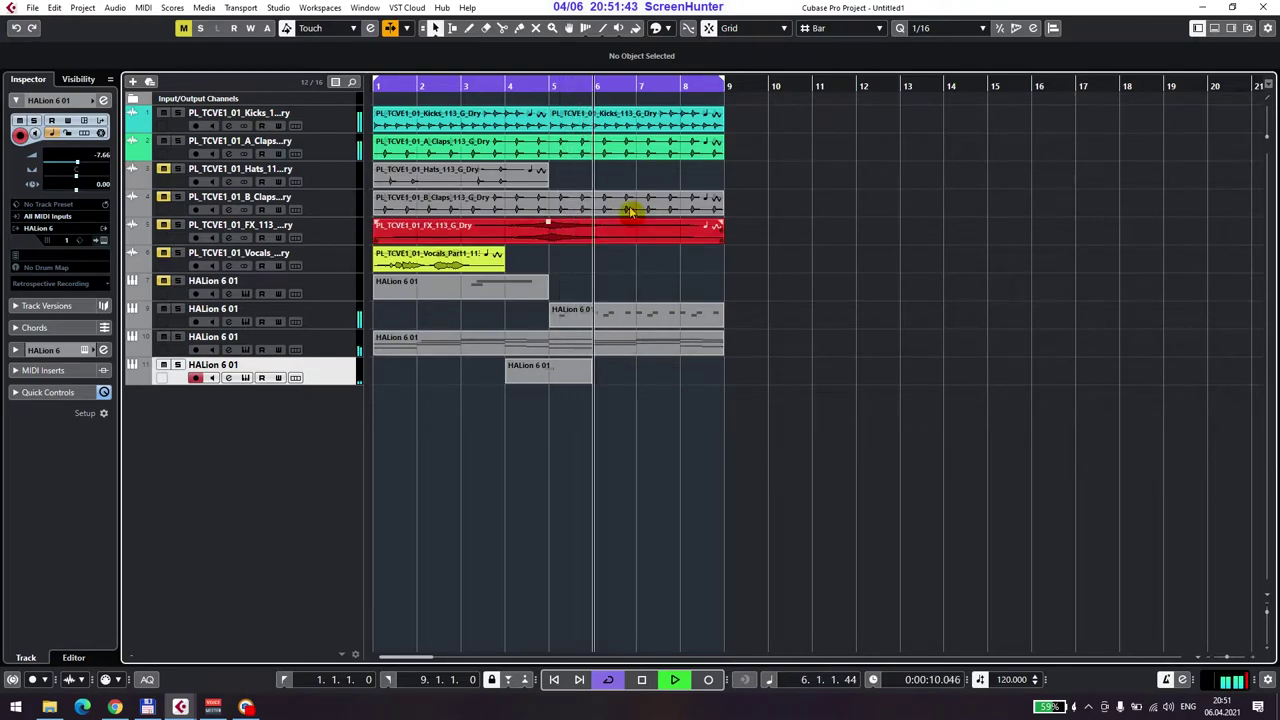
left_click(716, 120)
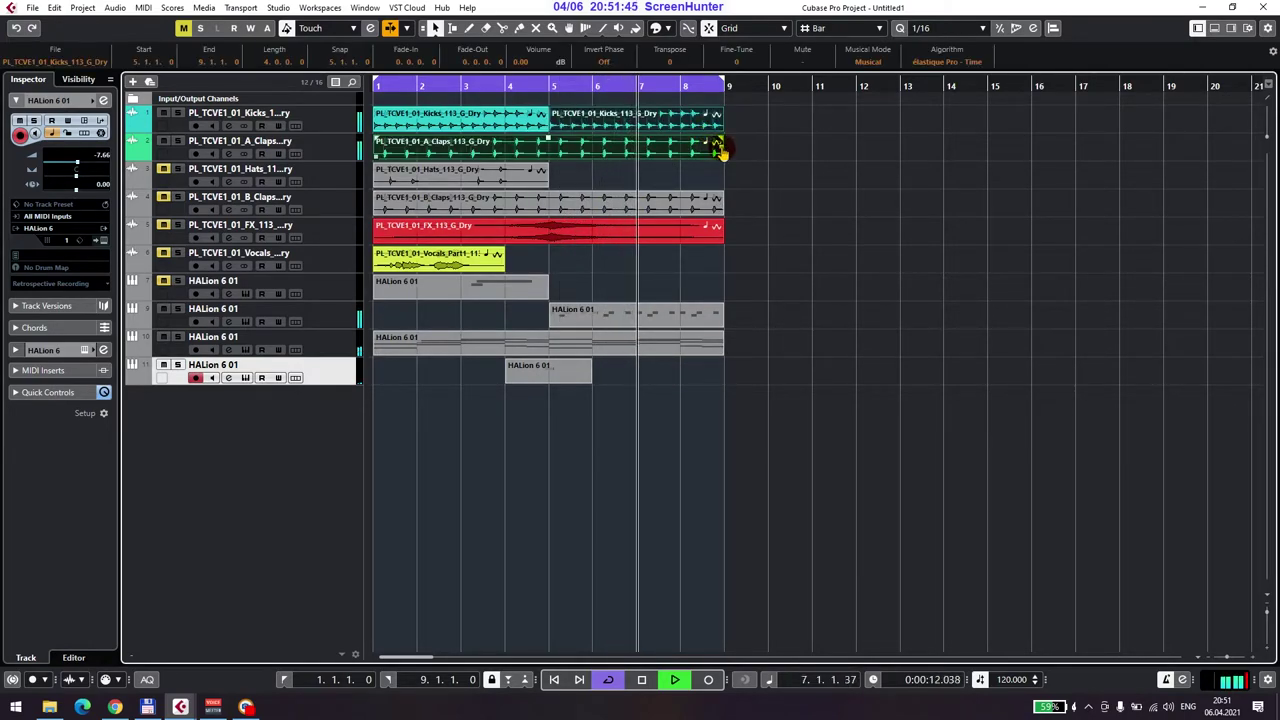
key("Left")
key("ctrl+d")
left_click(777, 206)
left_click(863, 194)
left_click(354, 206)
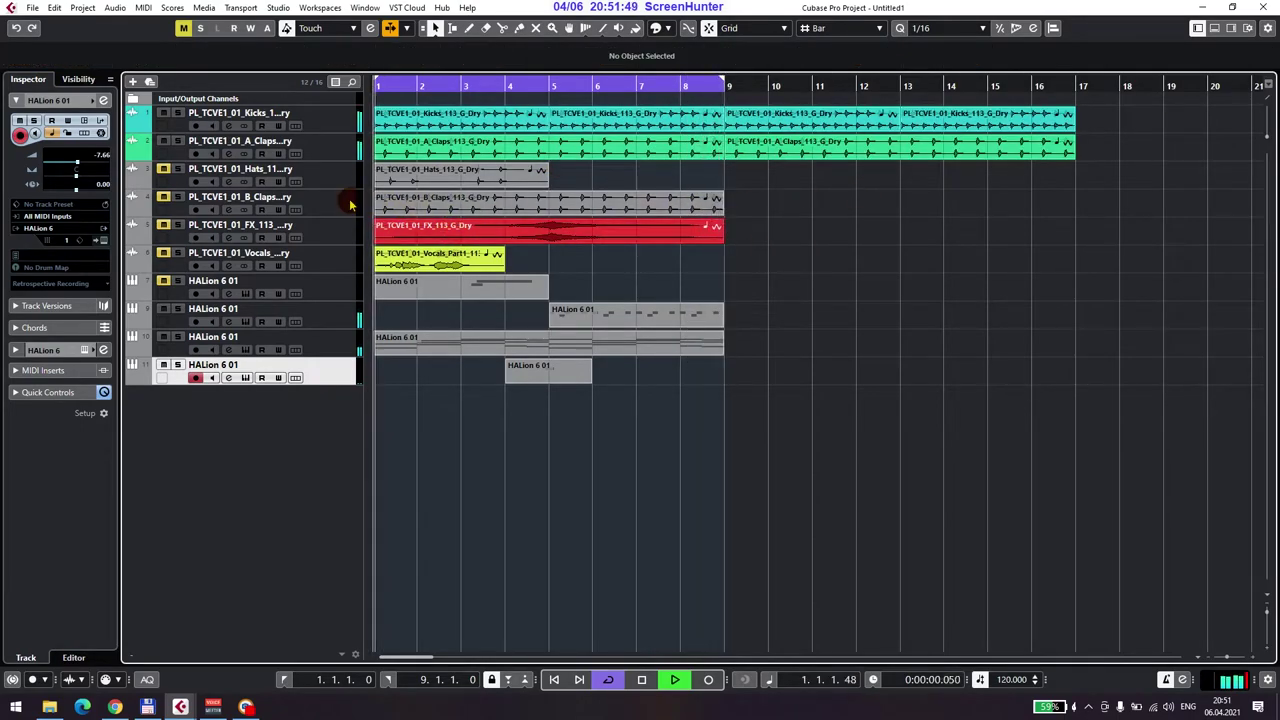
Remove the muted Hats and B_Claps tracks together with their events.
left_click(350, 205)
left_click(342, 180, "shift")
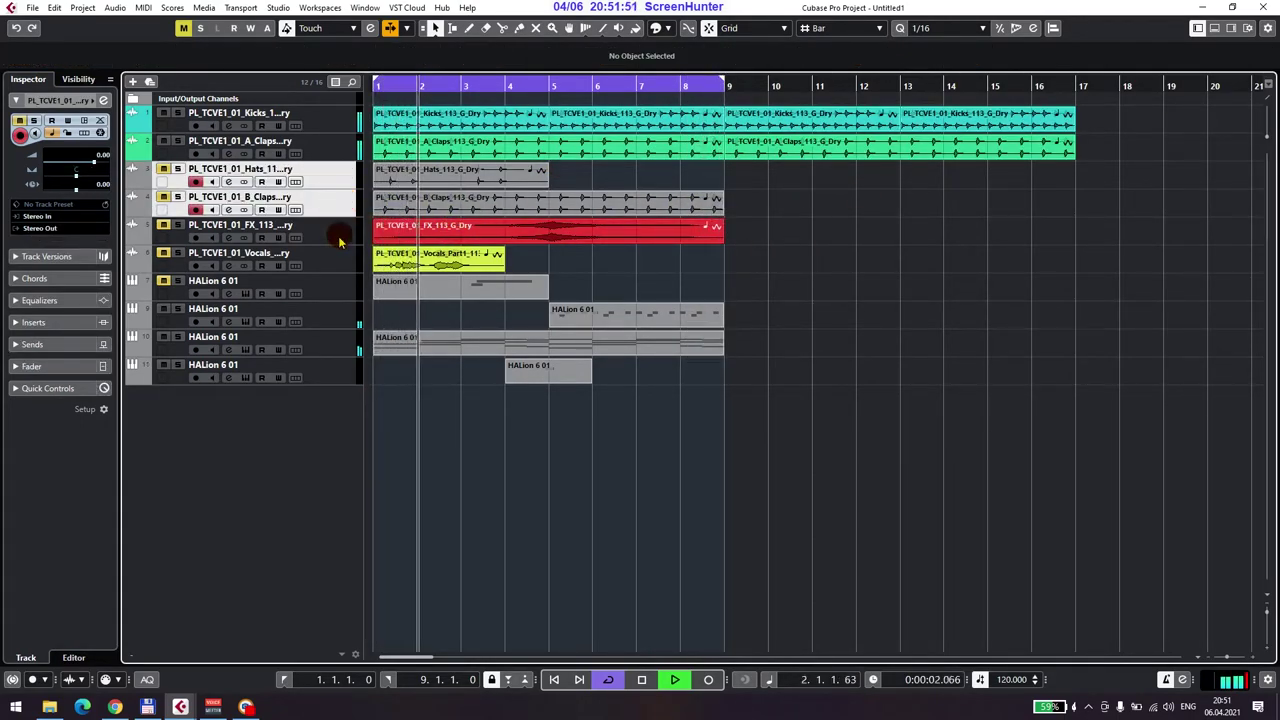
right_click(334, 206)
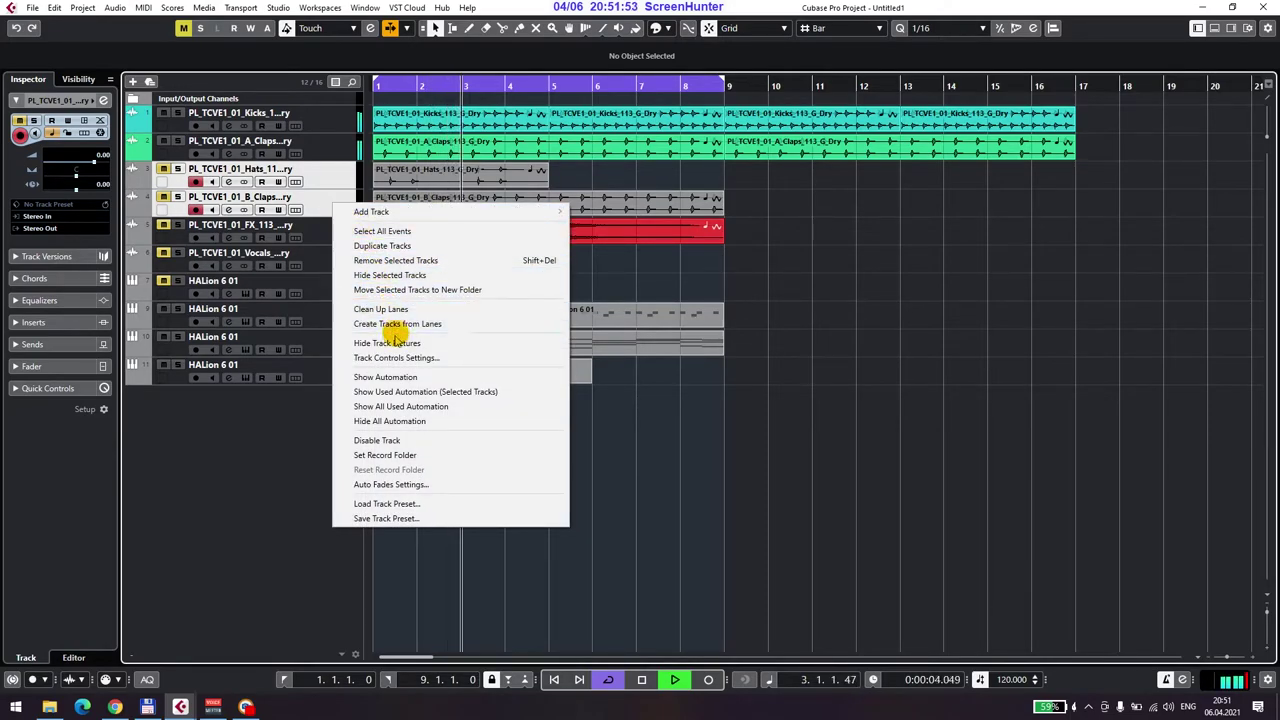
left_click(392, 260)
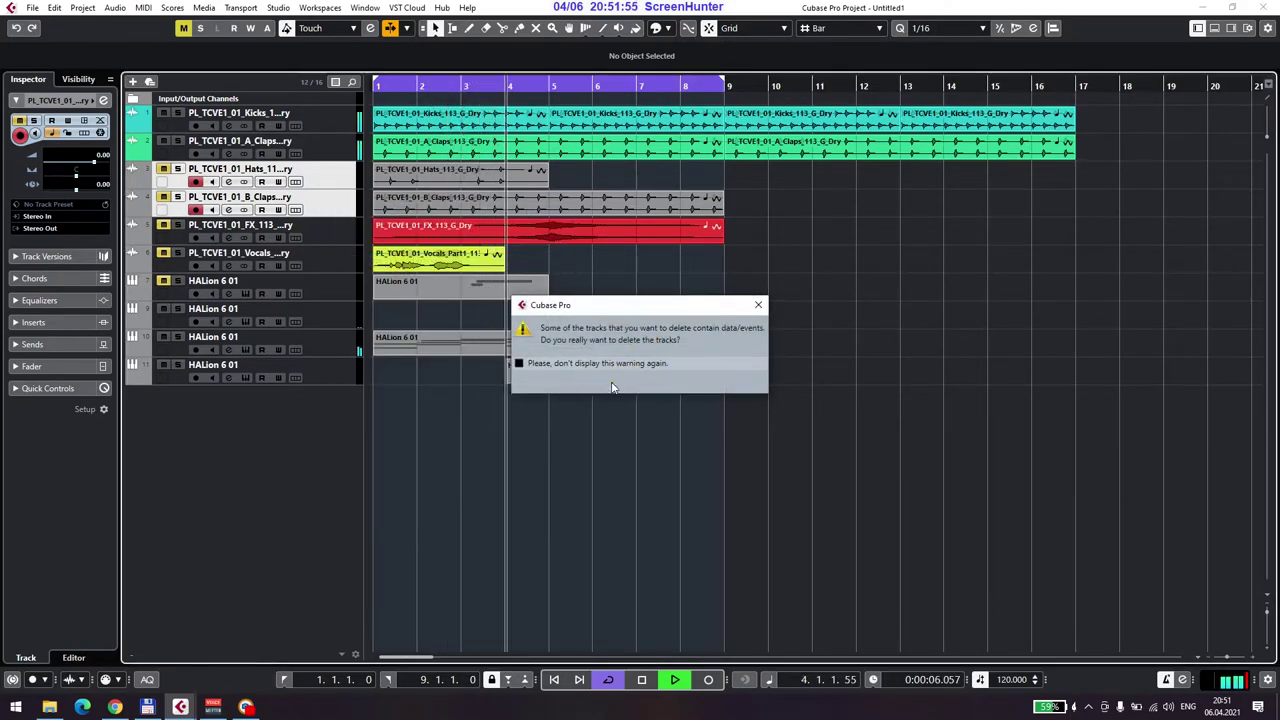
left_click(611, 386)
Duplicate the eight-bar HALion 6 chord part to bar 9, reselect the original part and stop playback.
left_click(306, 234)
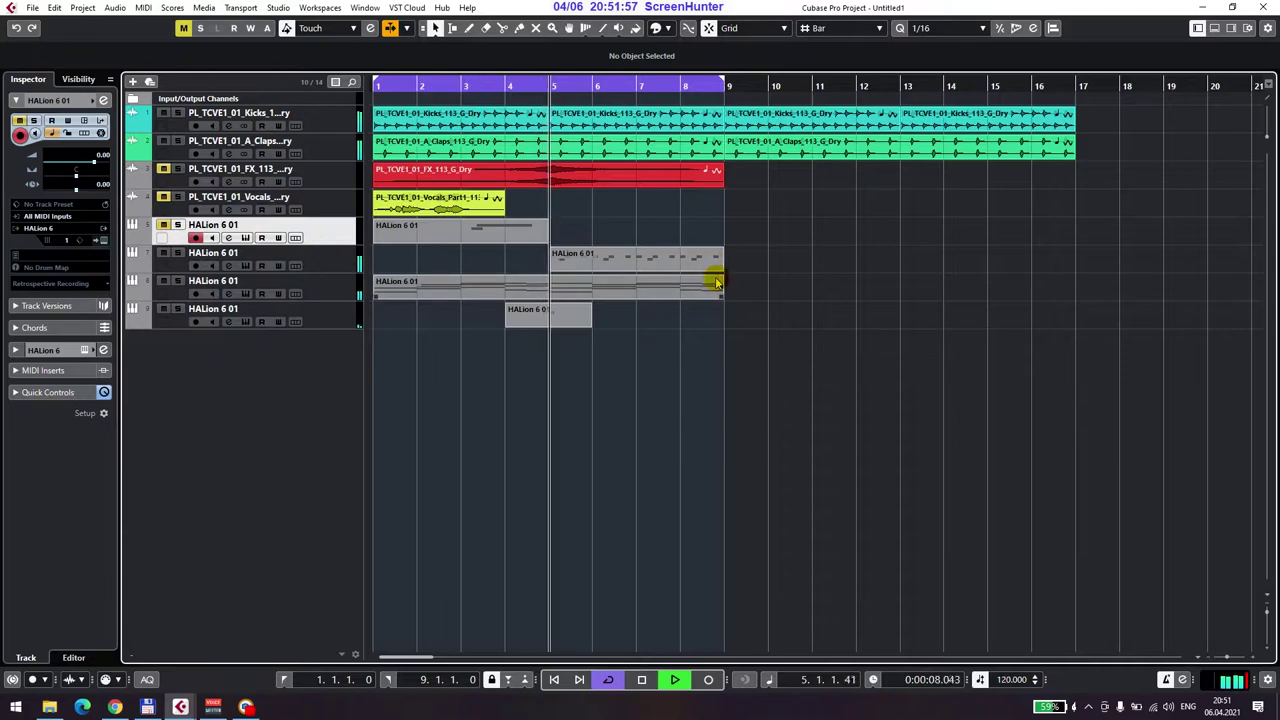
left_click(622, 289)
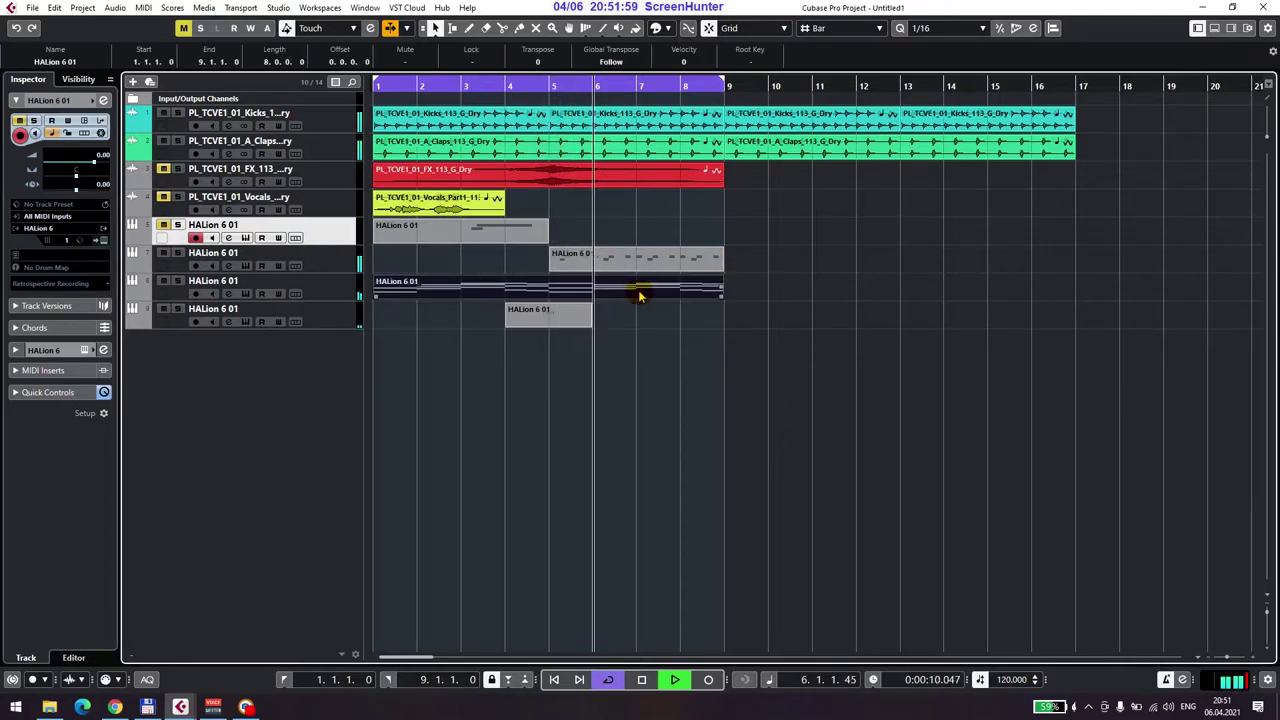
key("ctrl+d")
left_click(750, 306)
left_click(591, 289)
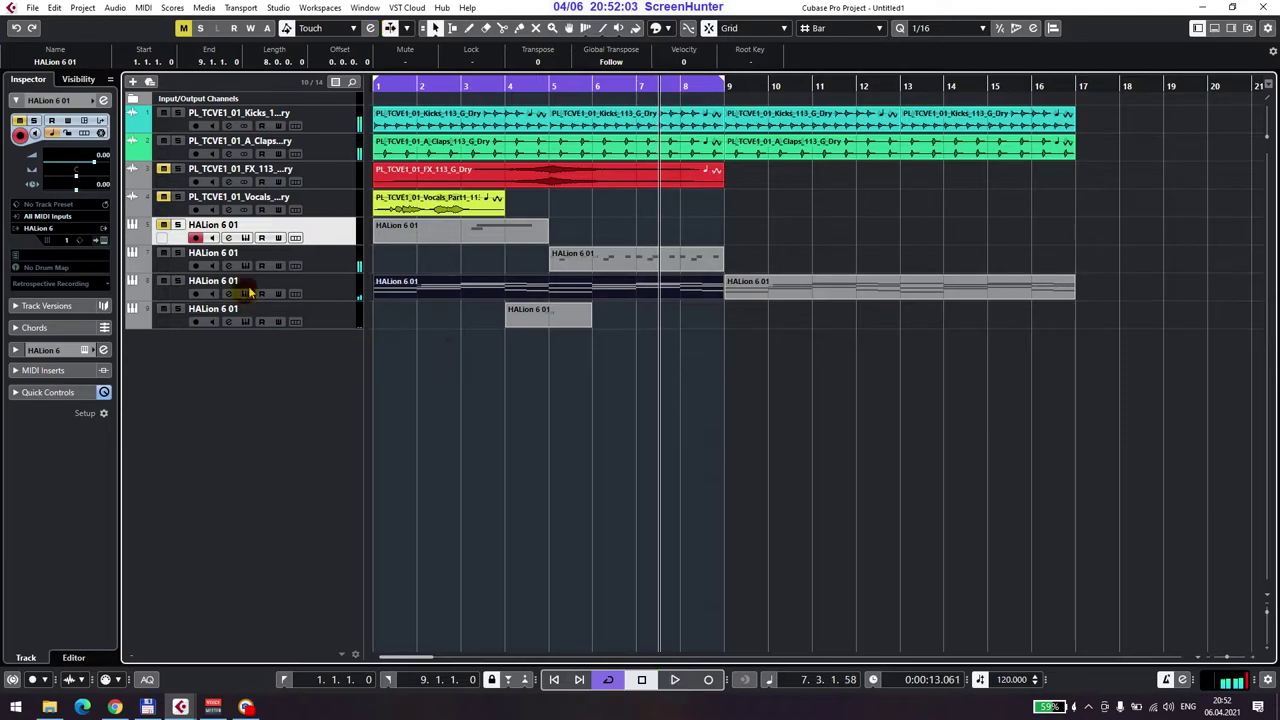
Rename the chord track HALion 6 pian and view its part's notes back to bar 1 in the note editor.
left_click(320, 296)
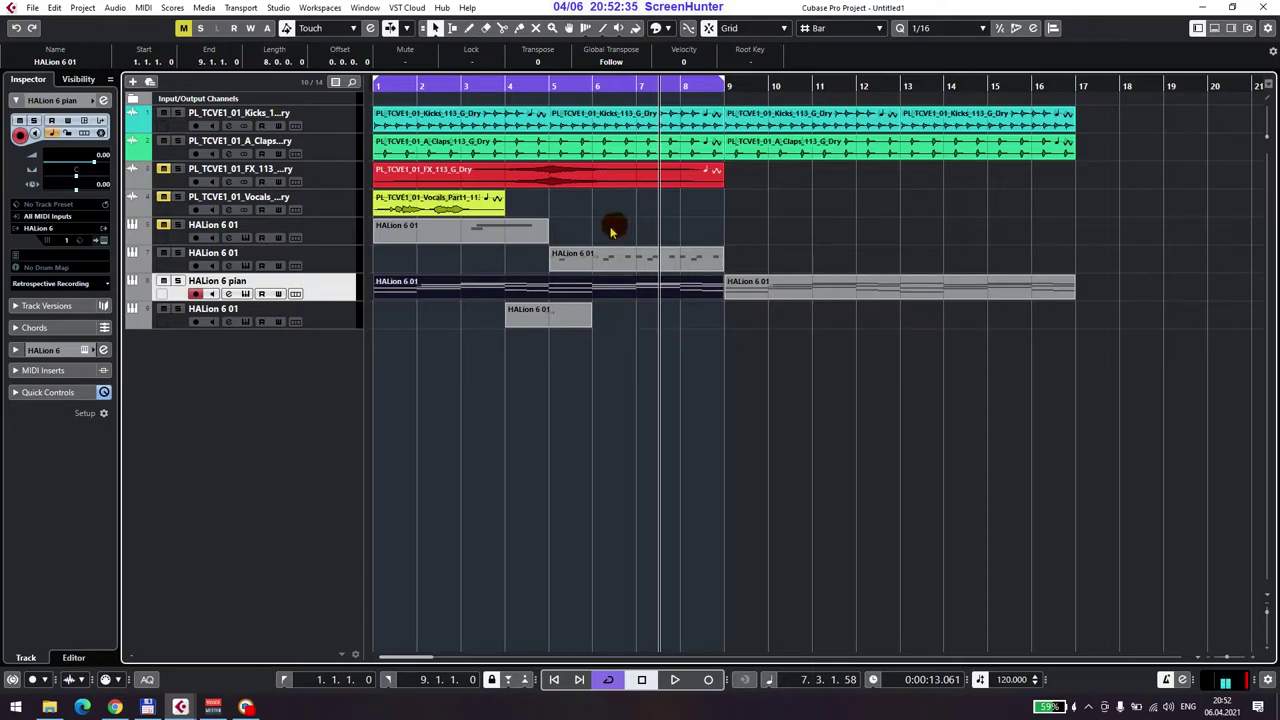
double_click(515, 294)
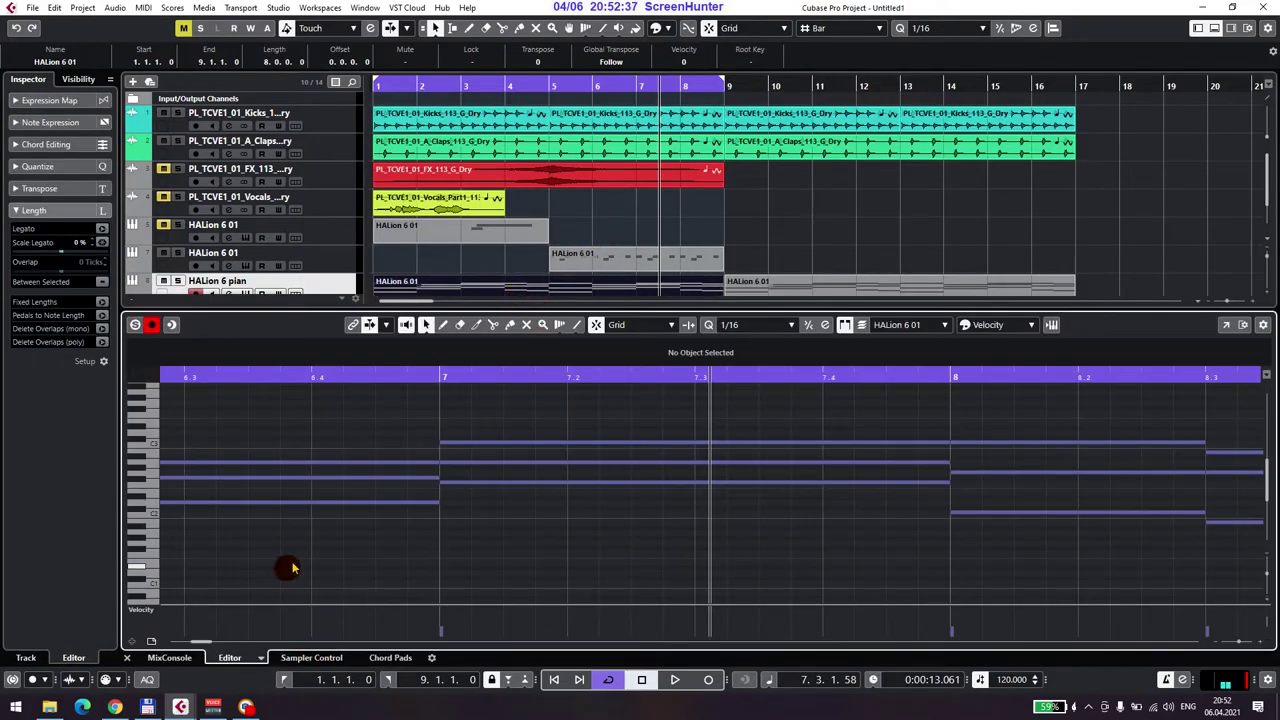
scroll(986, 543, "left", 5)
scroll(1000, 540, "left", 8)
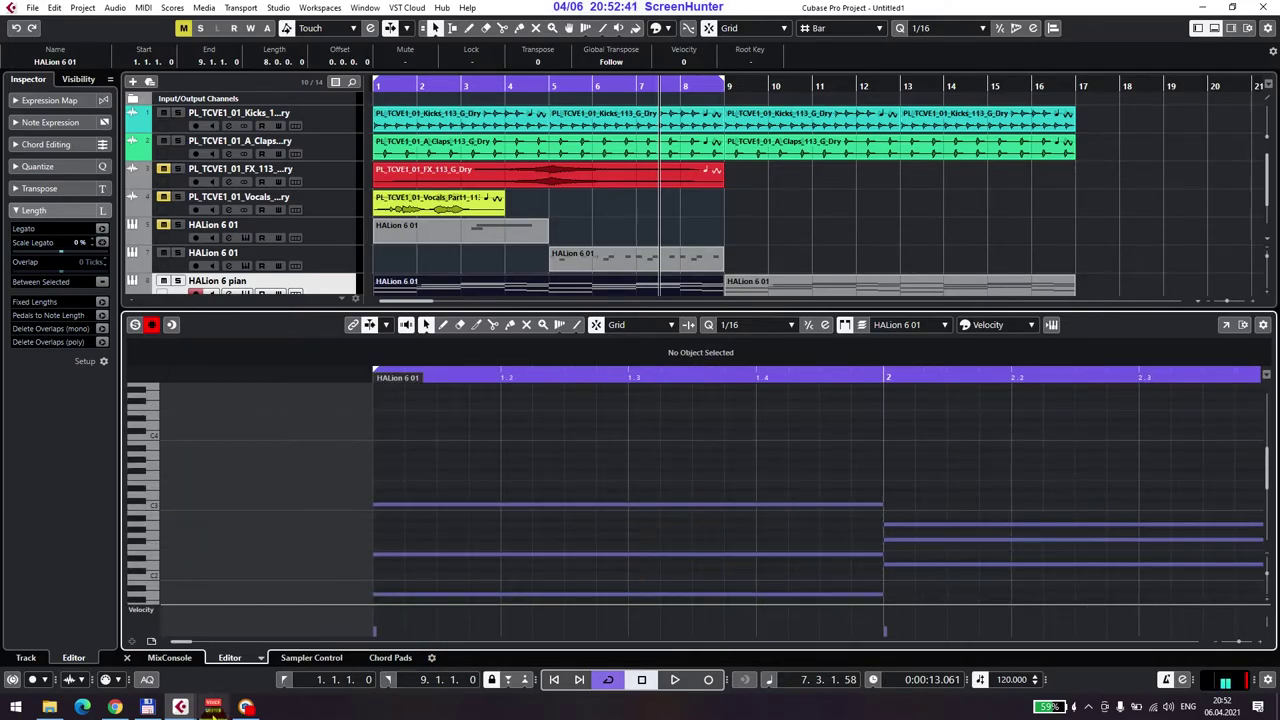
left_click(127, 657)
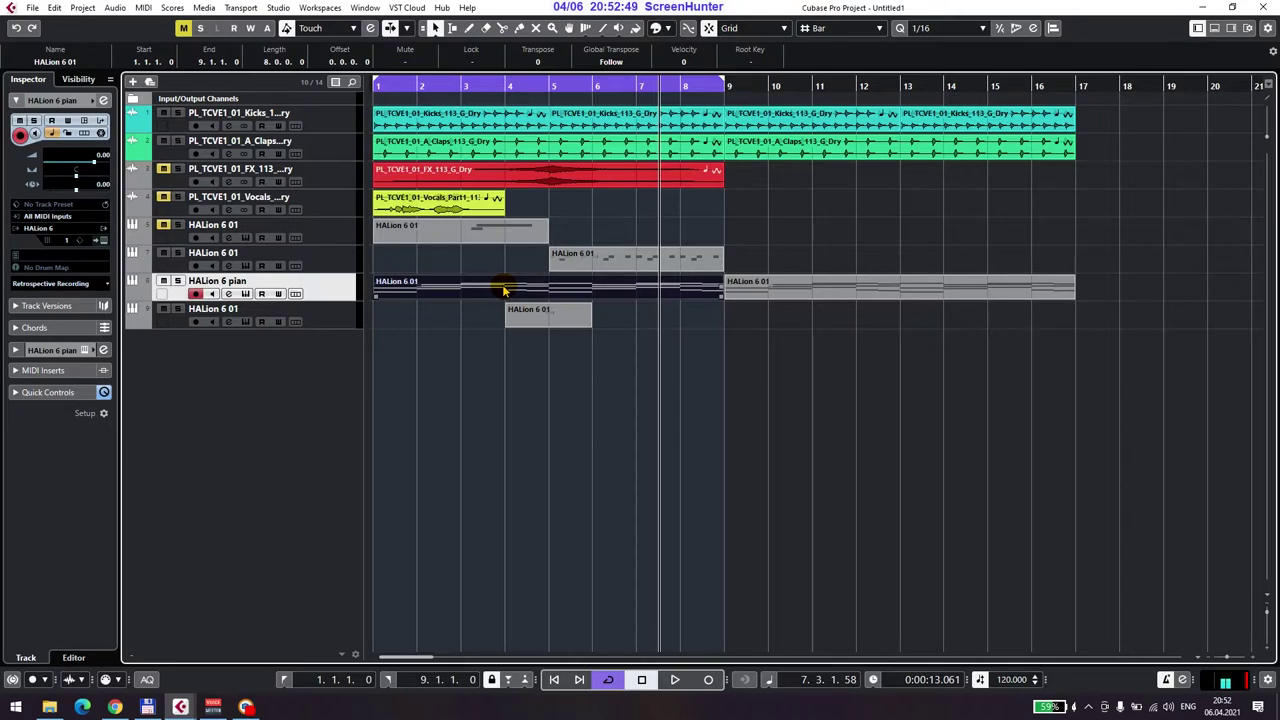
Start playback, open the HALion 6 pian instrument and assign its Cutoff knob to controller 21 with Learn CC.
left_click(626, 122)
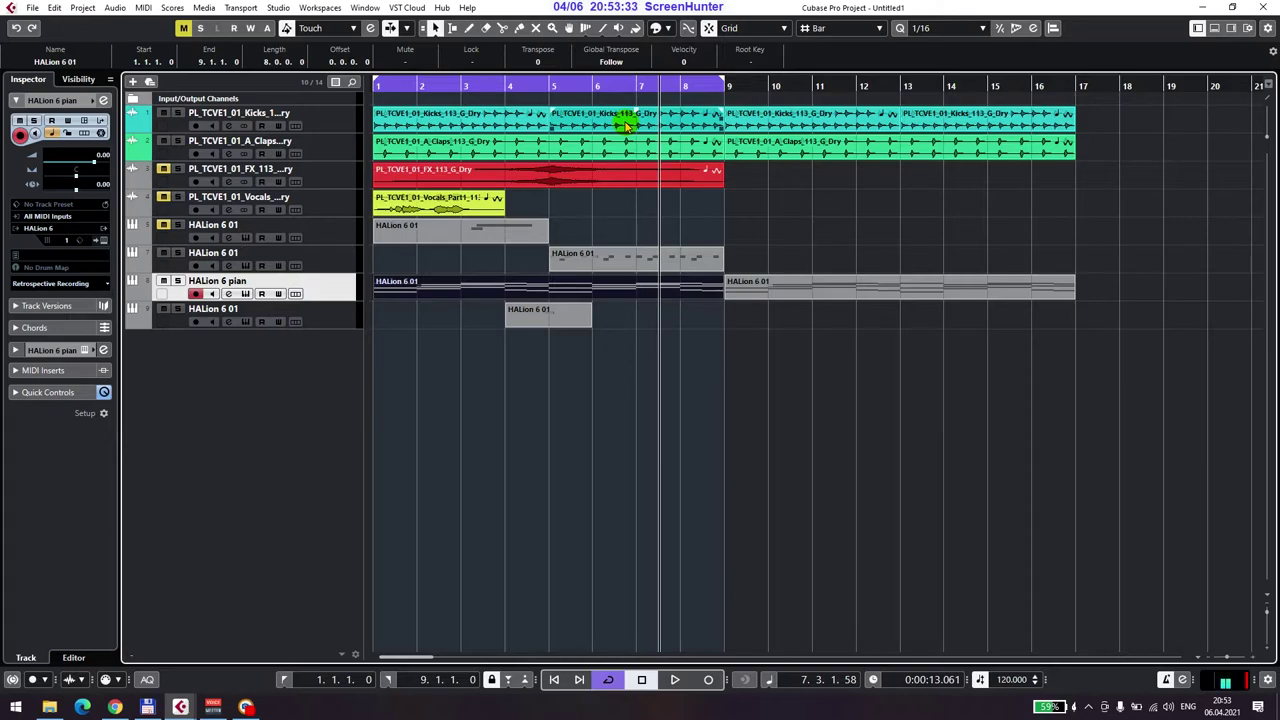
key("space")
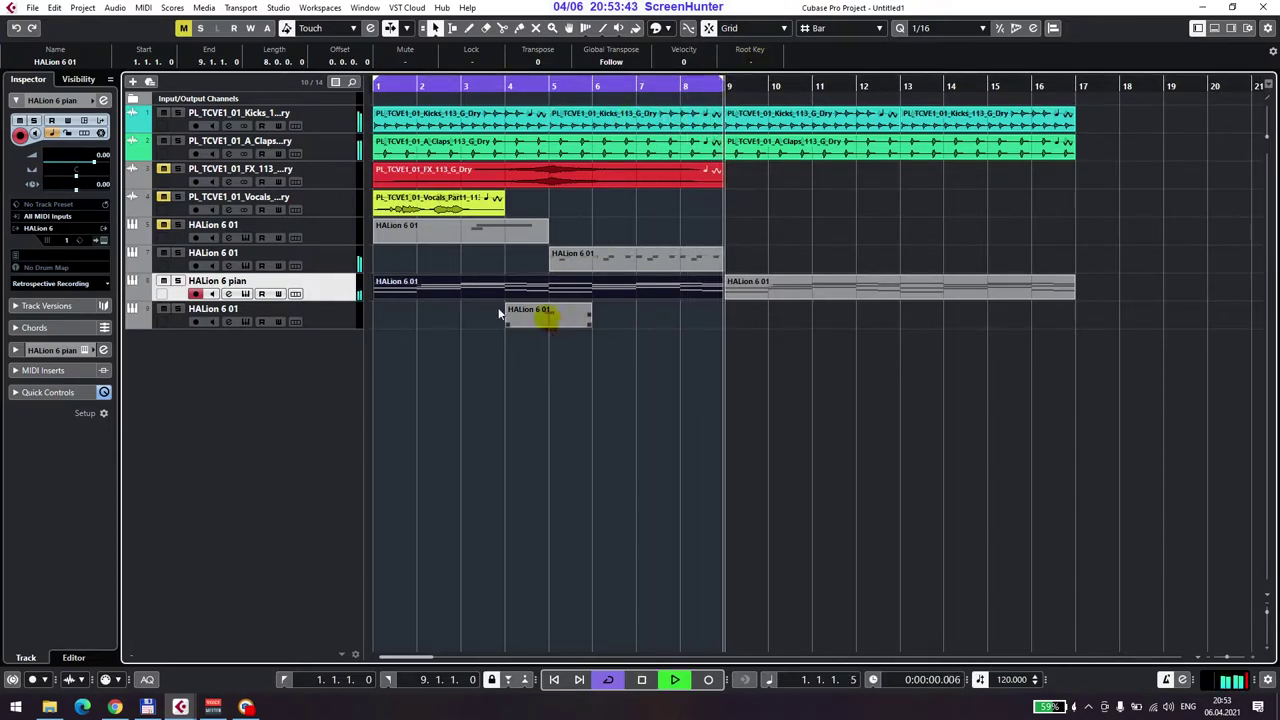
left_click(248, 295)
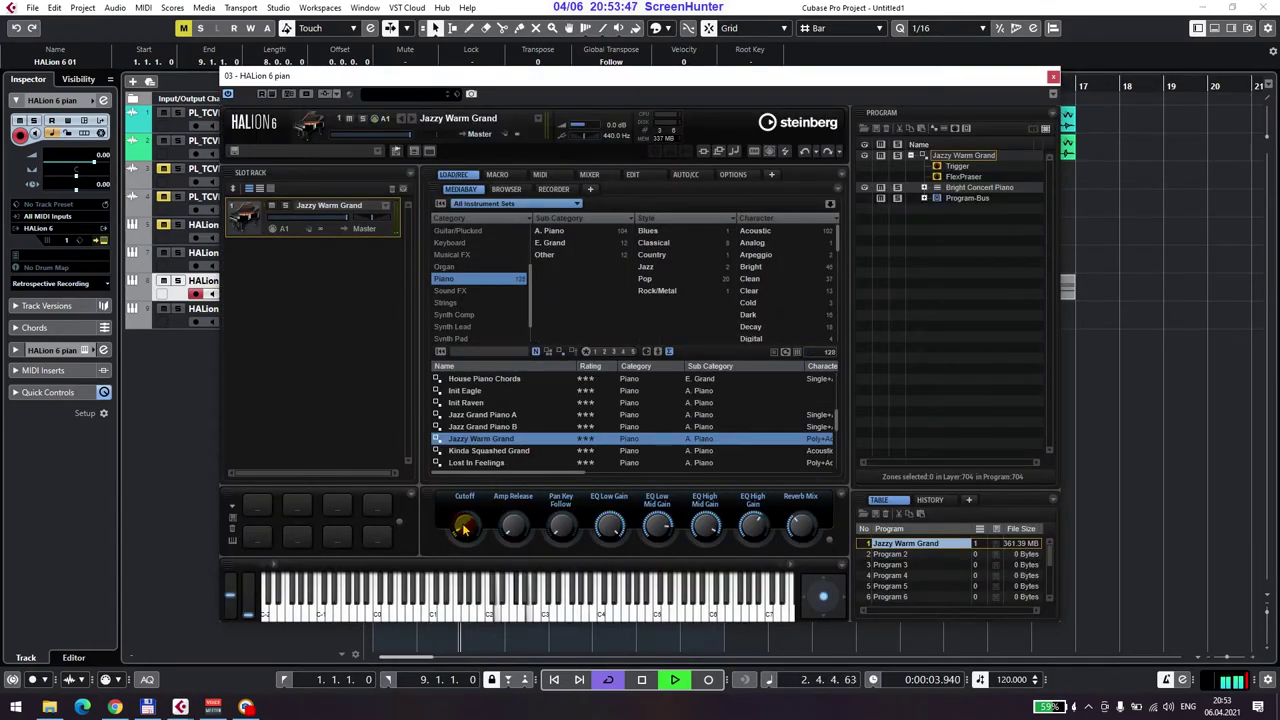
left_click_drag(464, 528, 464, 521)
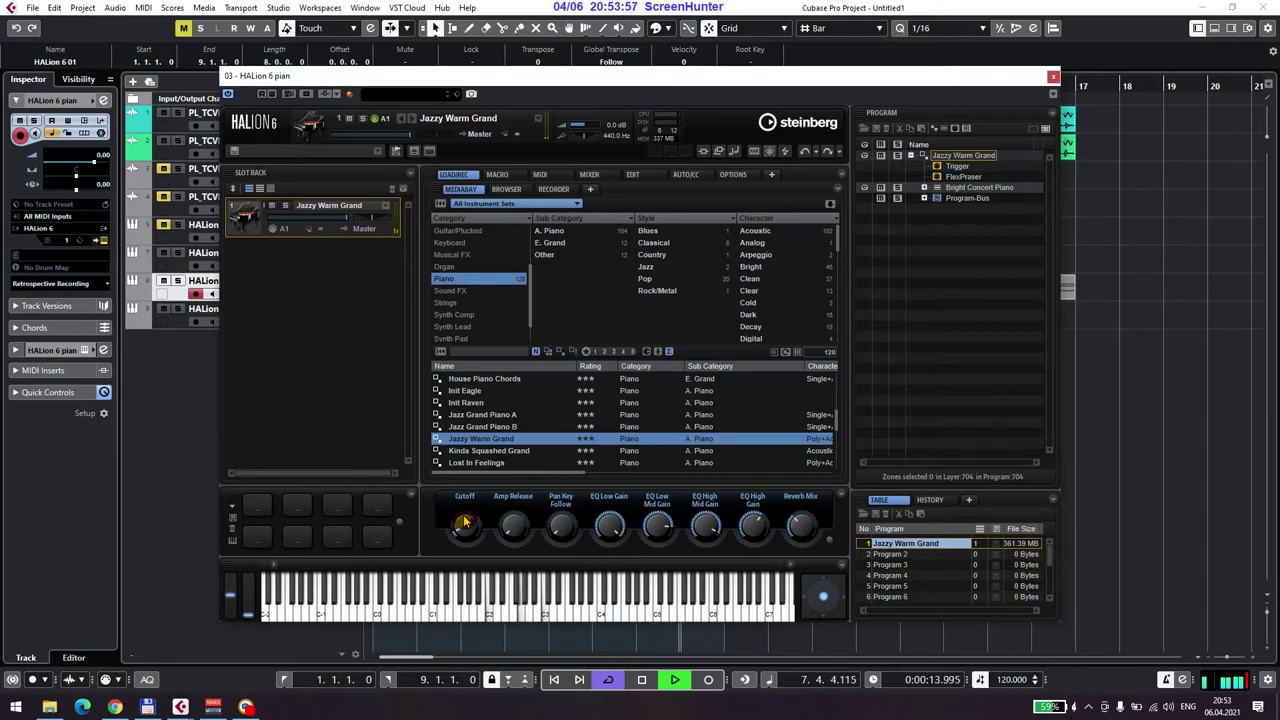
right_click(468, 530)
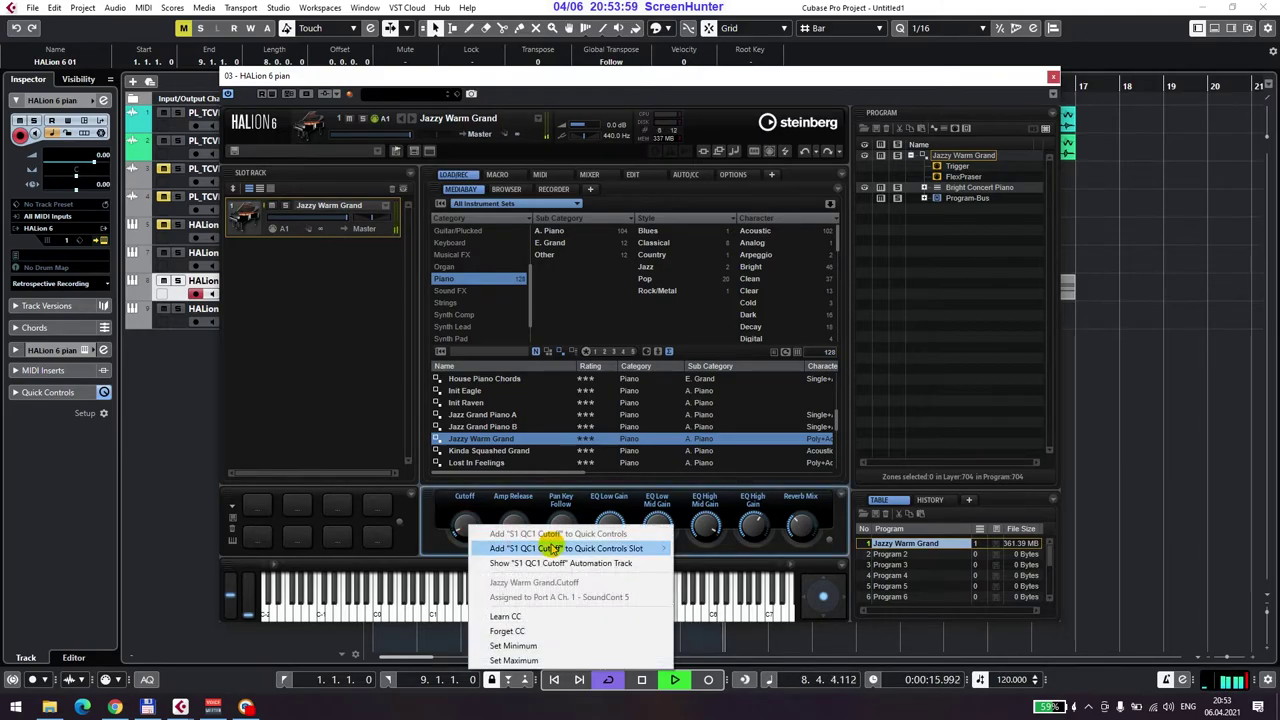
left_click(530, 616)
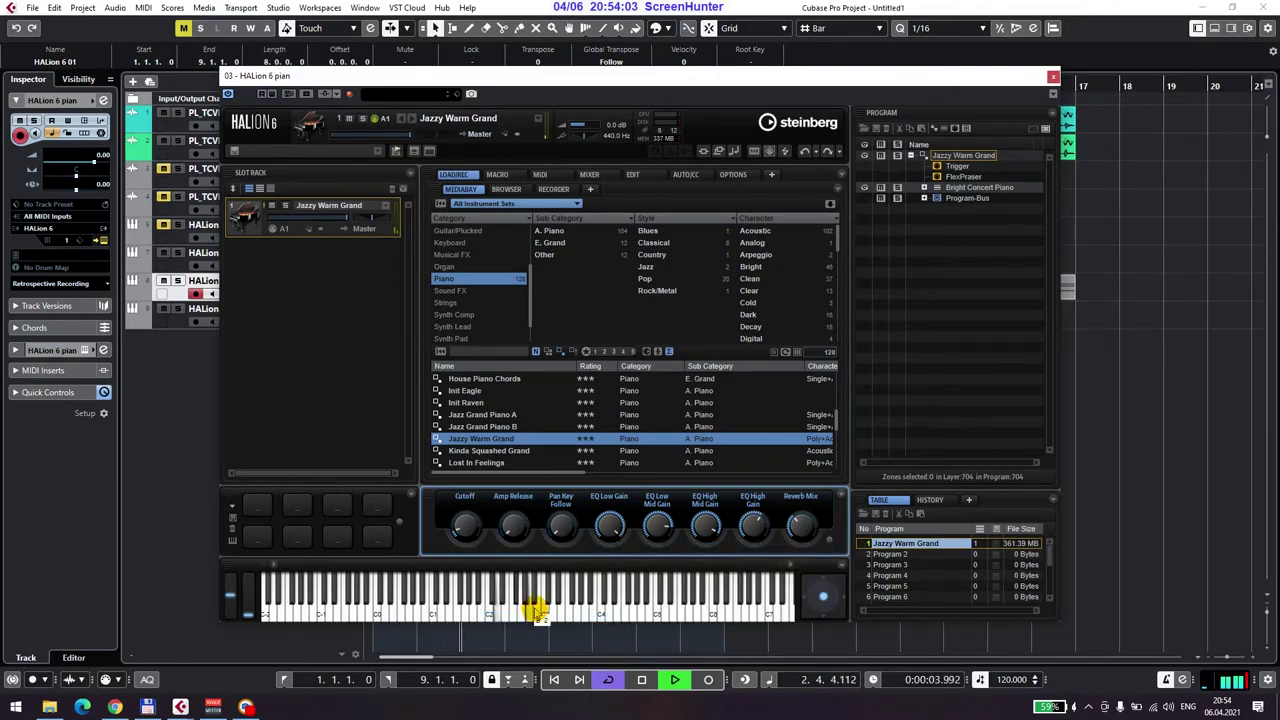
left_click(1052, 78)
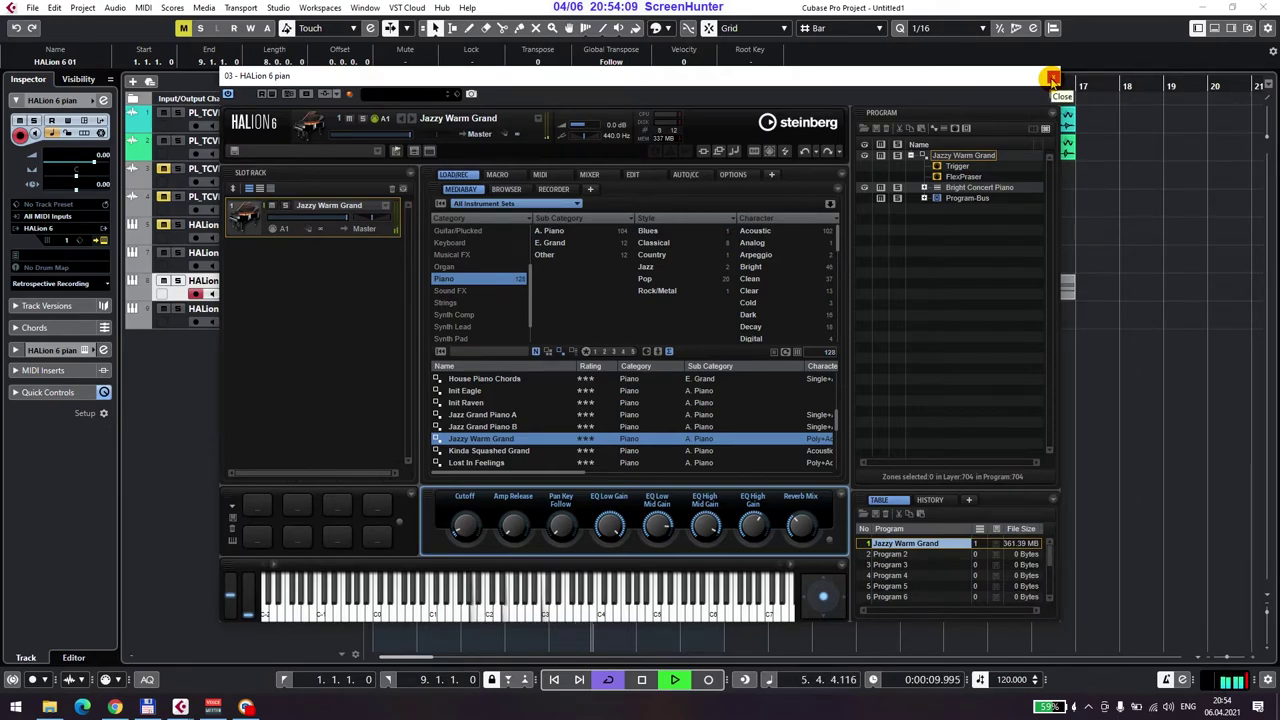
Show the automation track for the piano's S1 QC1 Cutoff parameter and close the instrument window.
right_click(465, 527)
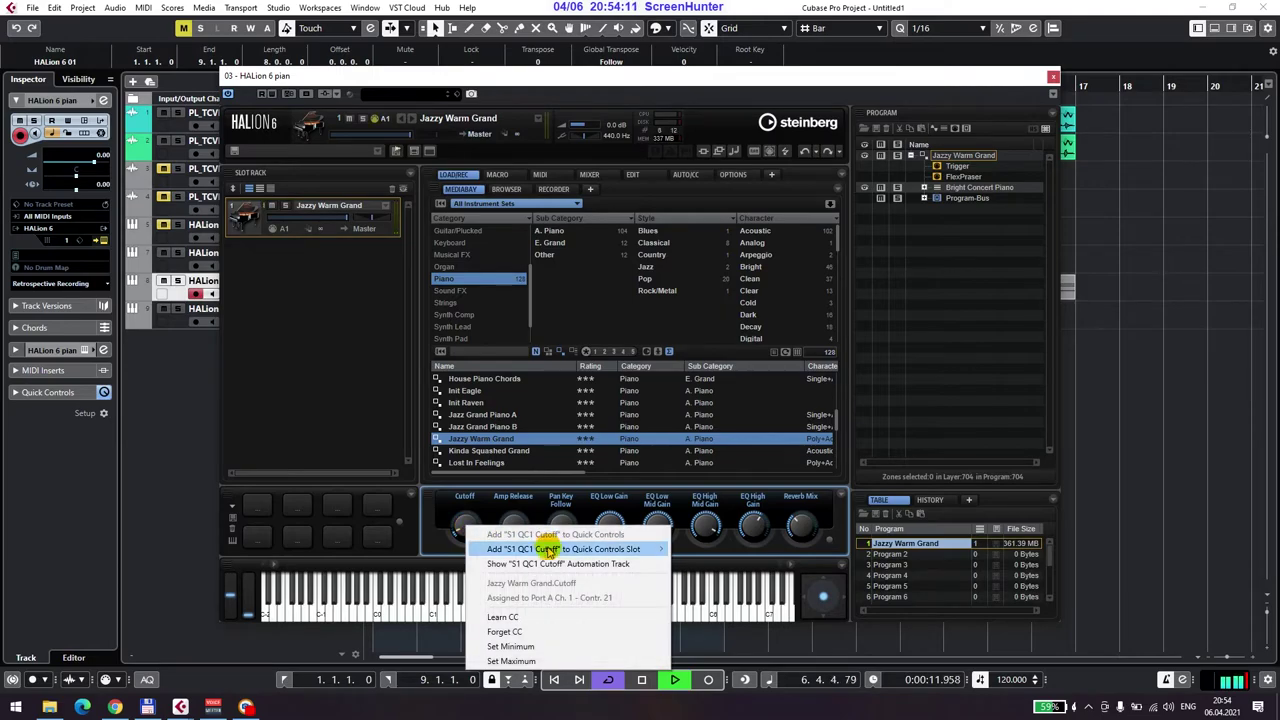
mouse_move(549, 550)
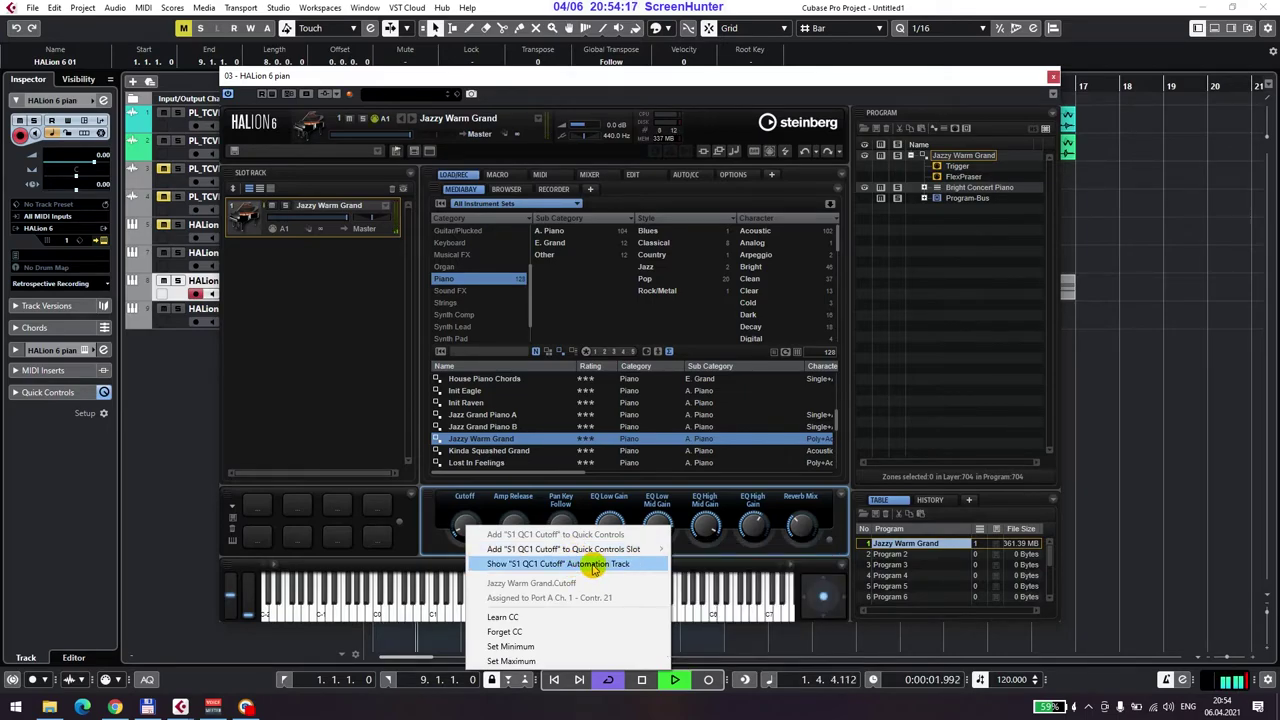
left_click(527, 566)
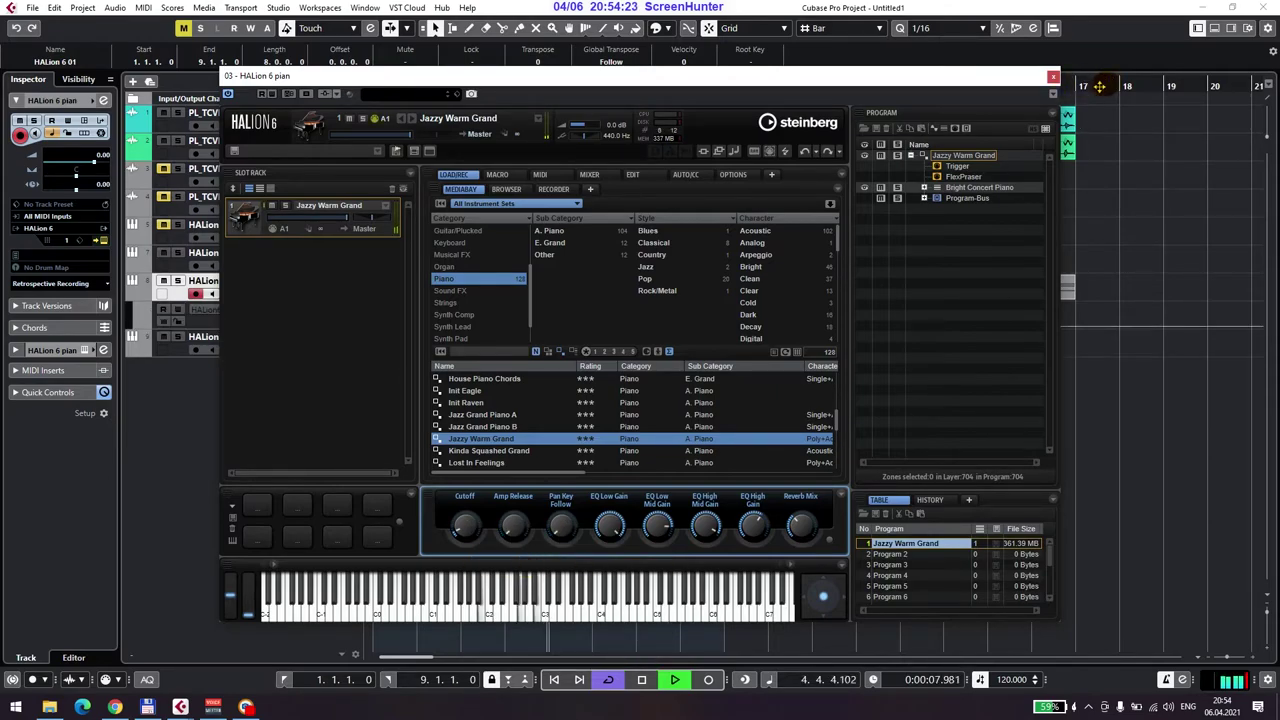
left_click(1053, 76)
left_click(500, 340)
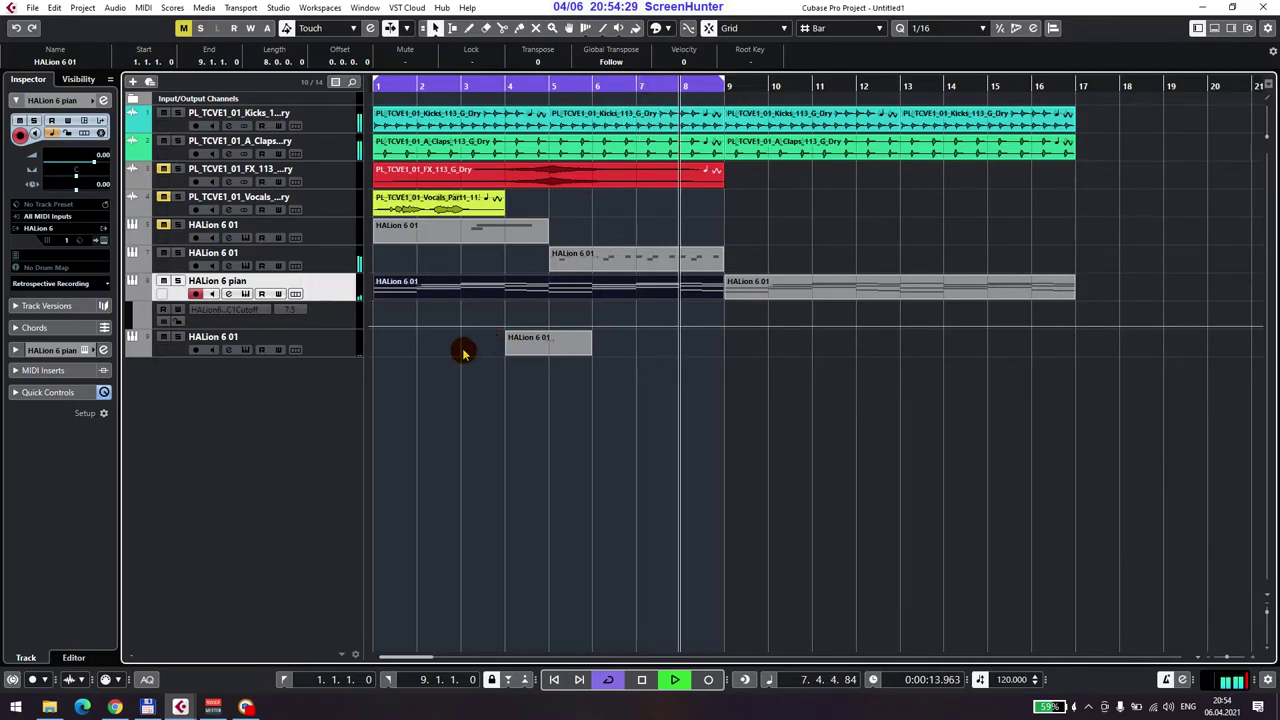
Enlarge the piano's Cutoff automation lane for detailed editing and deselect the chord part.
key("h")
key("h")
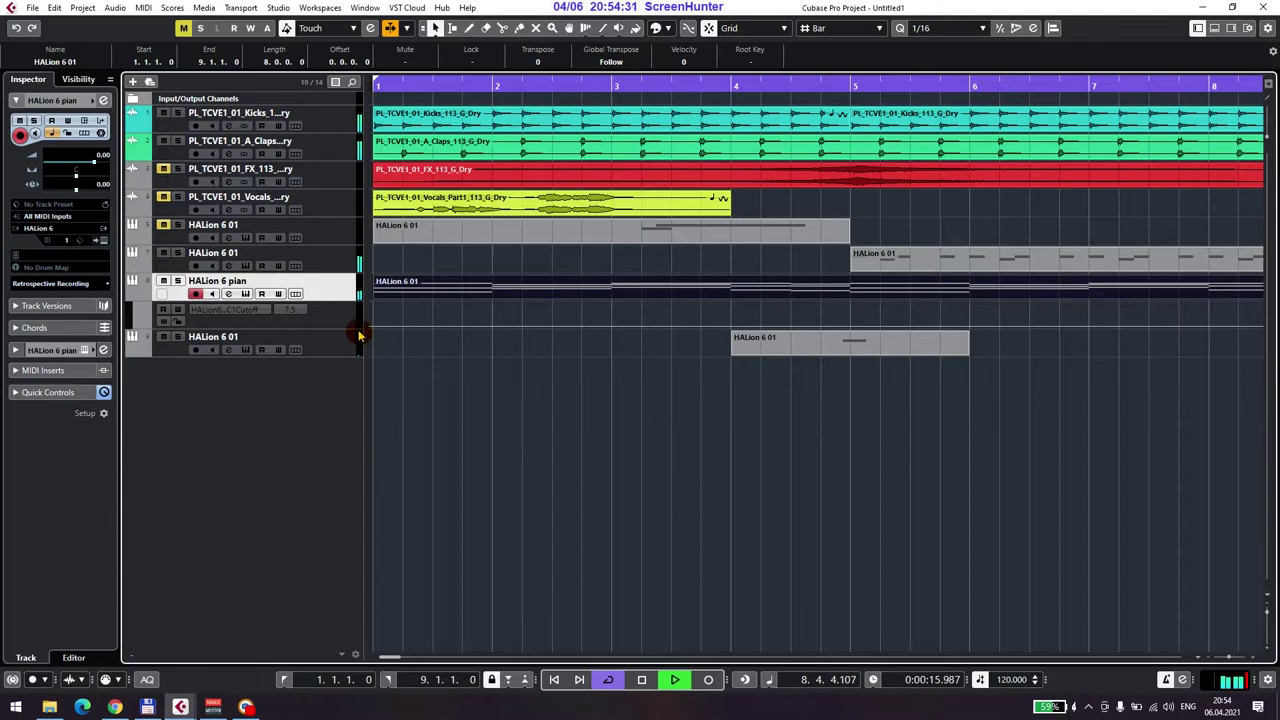
left_click_drag(355, 327, 355, 405)
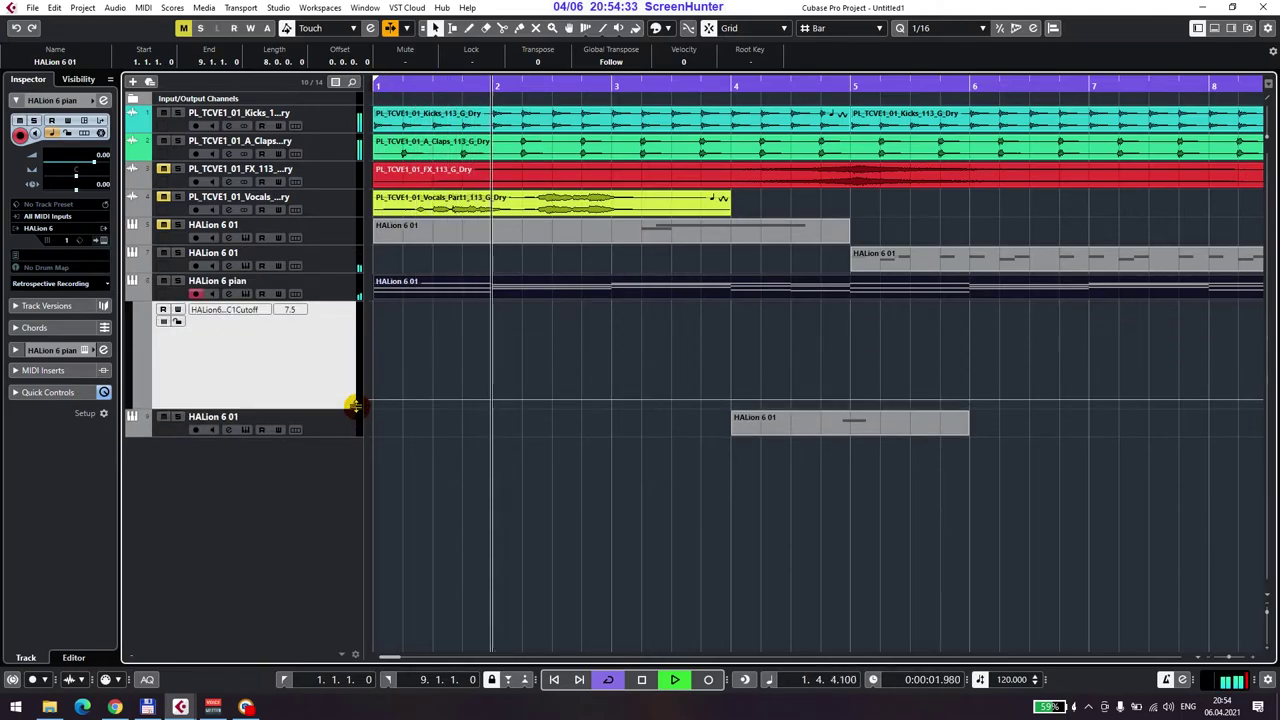
left_click(639, 509)
scroll(563, 471, "right", 4)
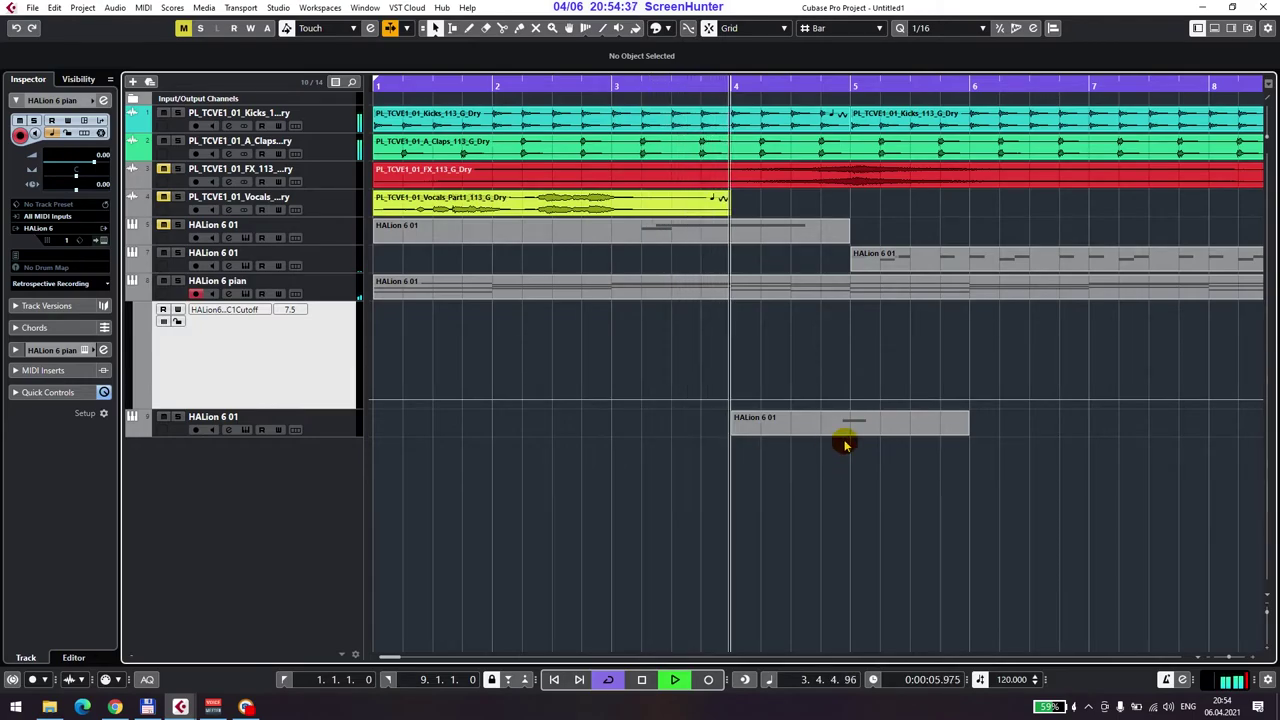
left_click(731, 488)
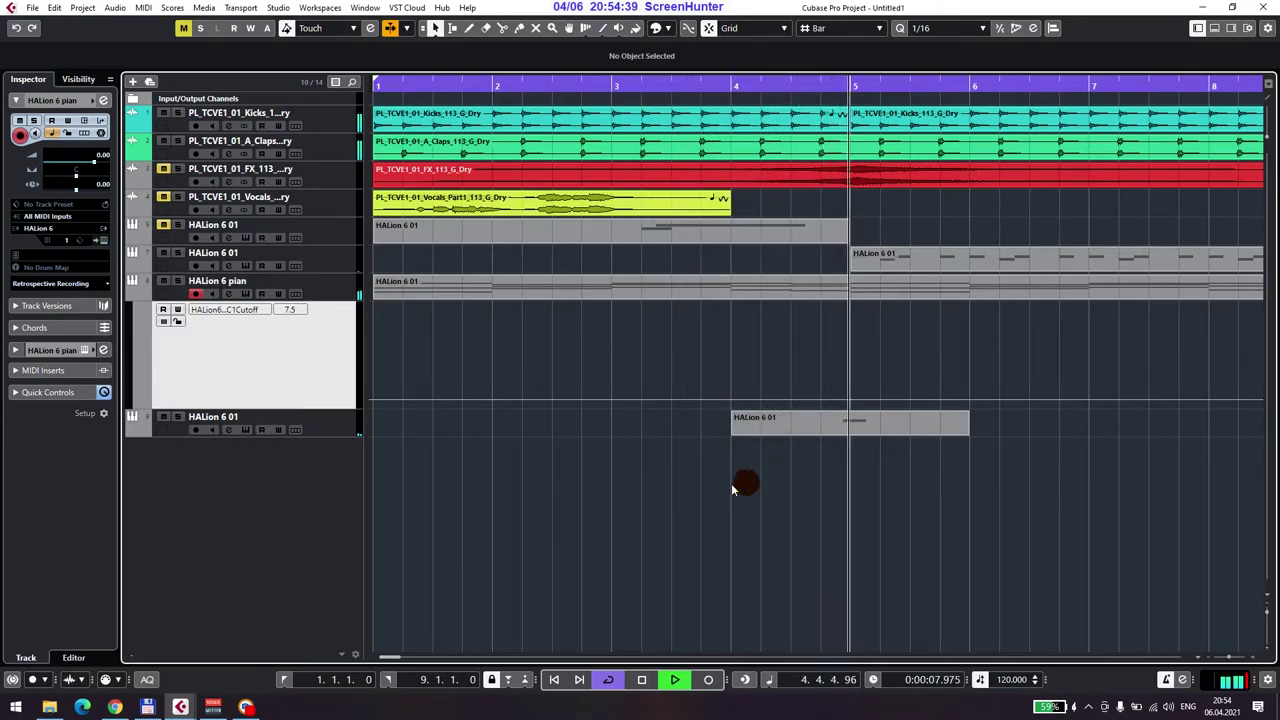
Draw a Cutoff ramp from bar 2 up to about 47.4 at bar 5 and bend it into a gentle upward curve.
mouse_move(493, 399)
left_mouse_down()
mouse_move(629, 416)
mouse_move(731, 400)
mouse_move(851, 404)
mouse_move(856, 360)
left_mouse_up()
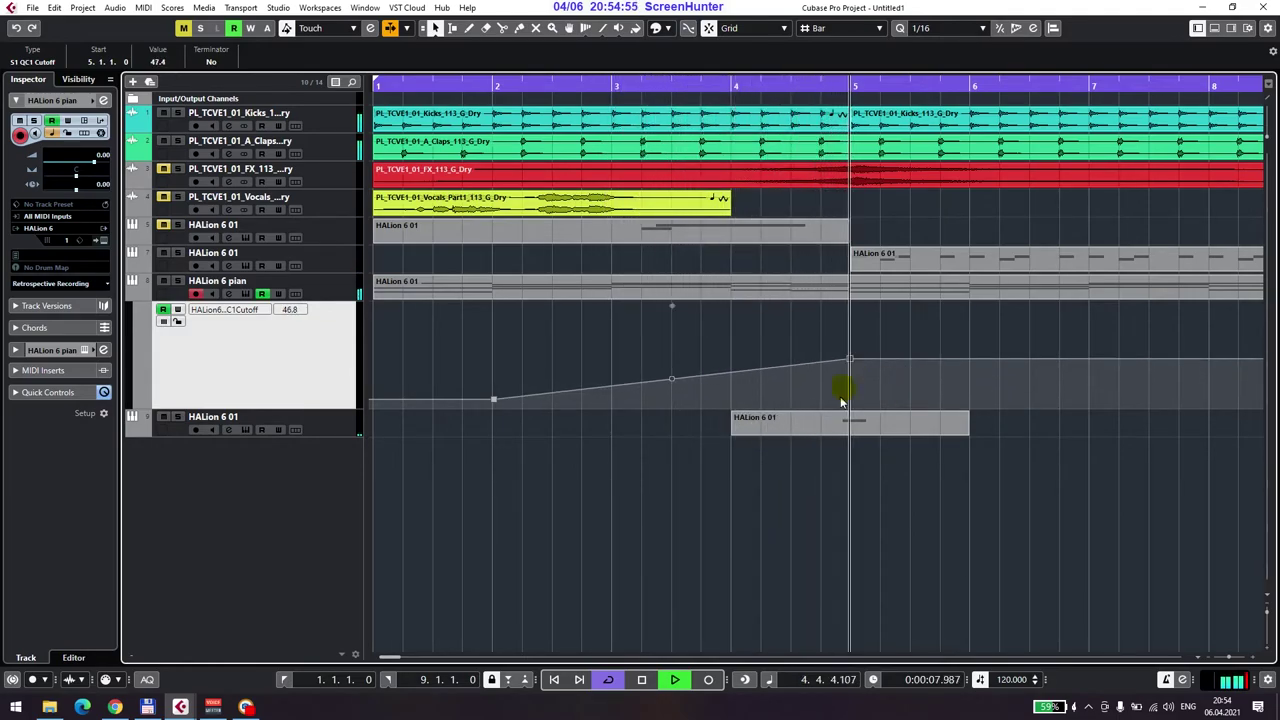
left_click(671, 380)
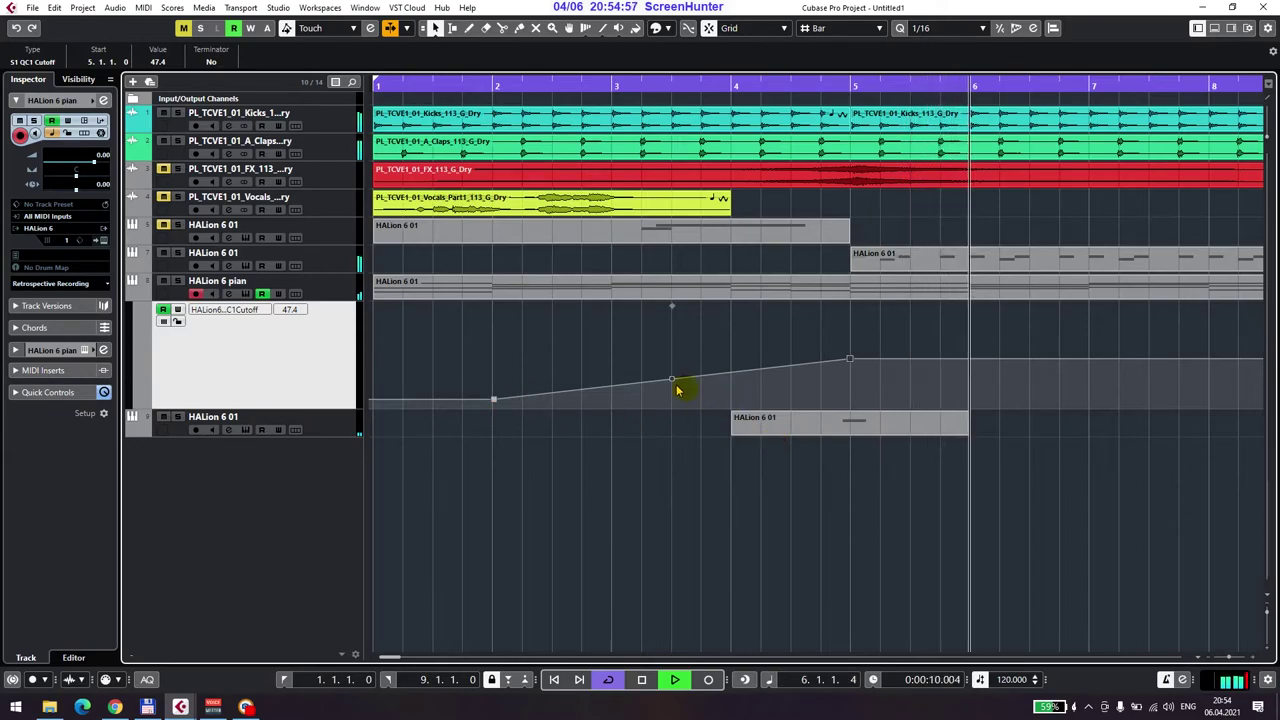
left_click(672, 382)
left_click_drag(672, 382, 689, 393)
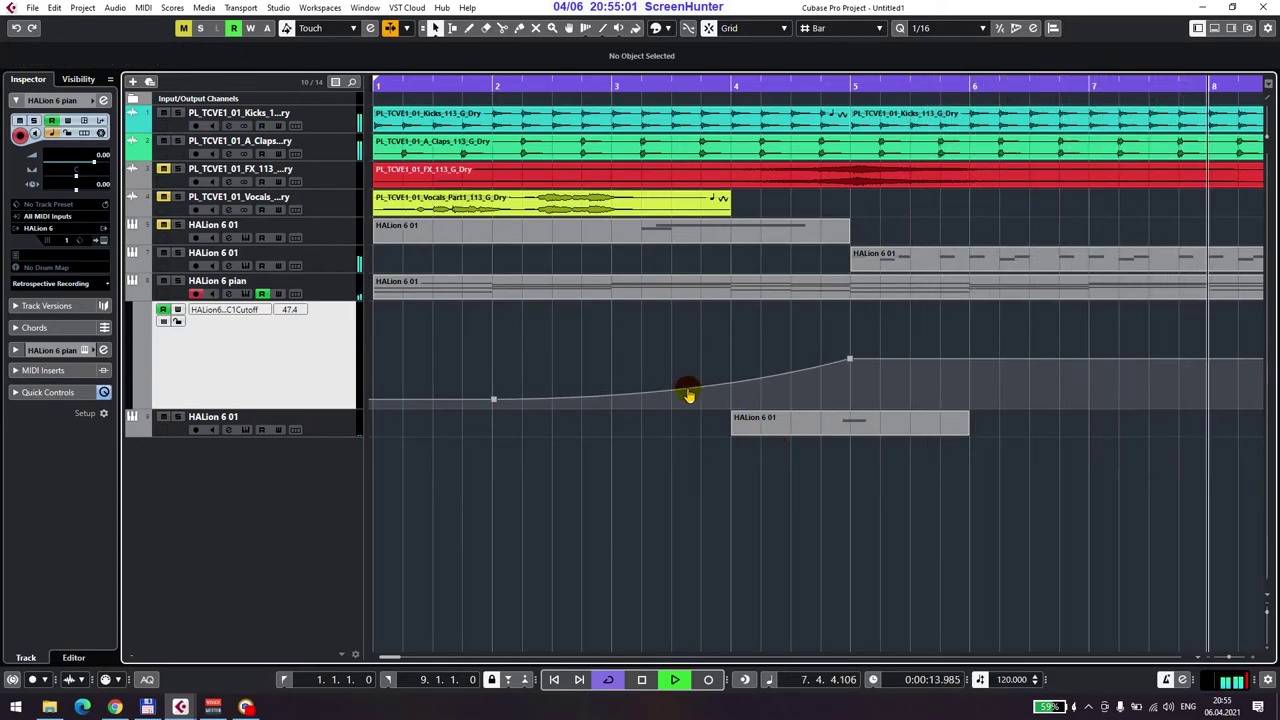
Raise the Cutoff point at bar 5 to 50.0 and bend the ramp so it rises steeply just before bar 5.
left_click_drag(852, 363, 852, 358)
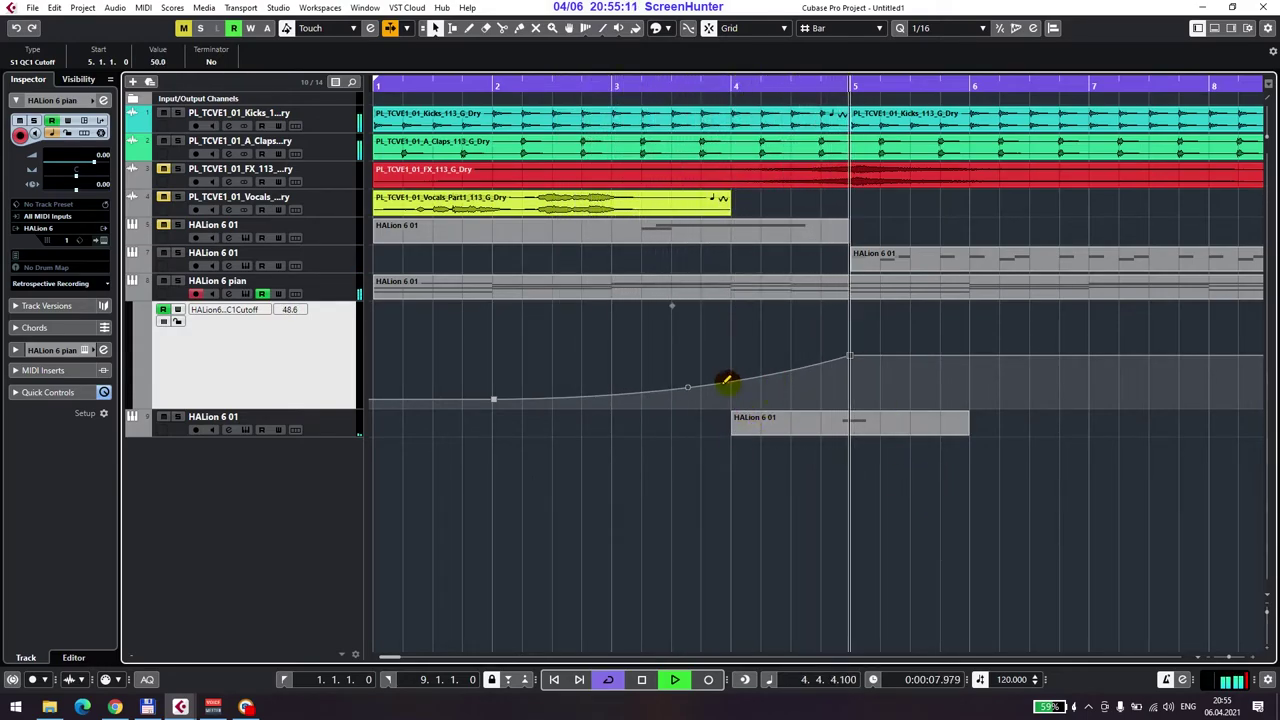
left_click_drag(688, 389, 760, 396)
left_click(863, 426)
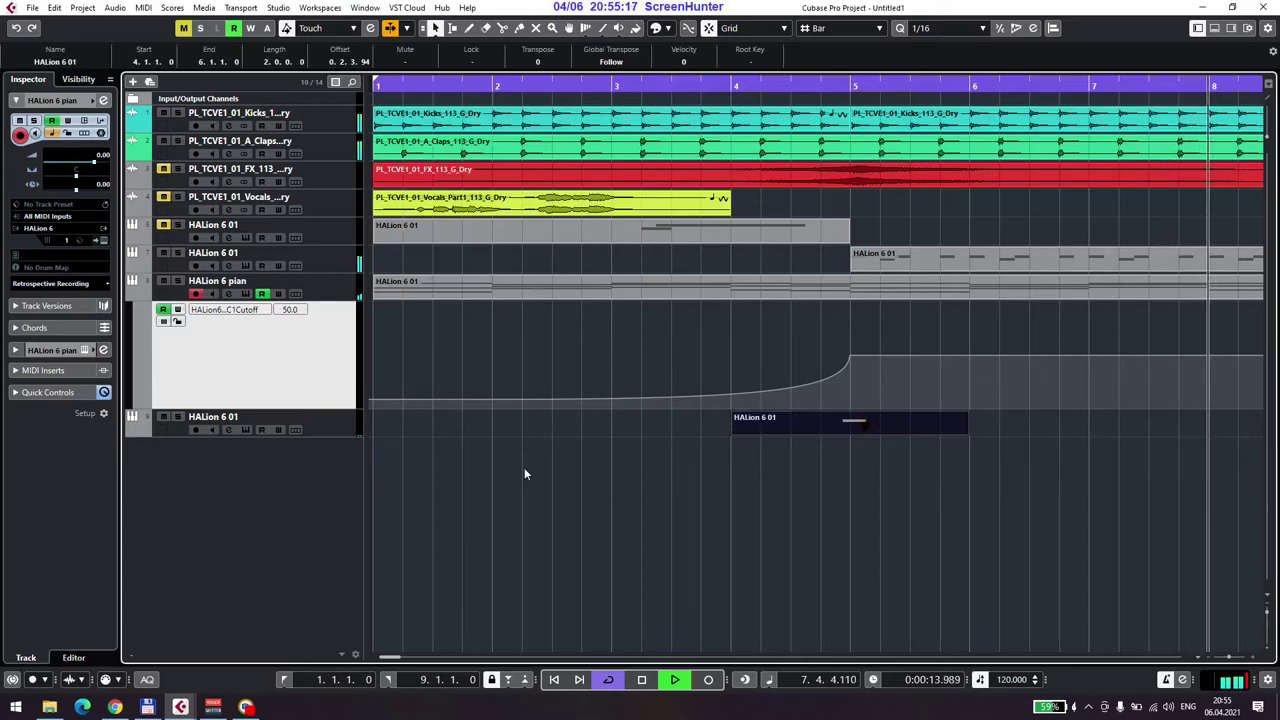
left_click(320, 360)
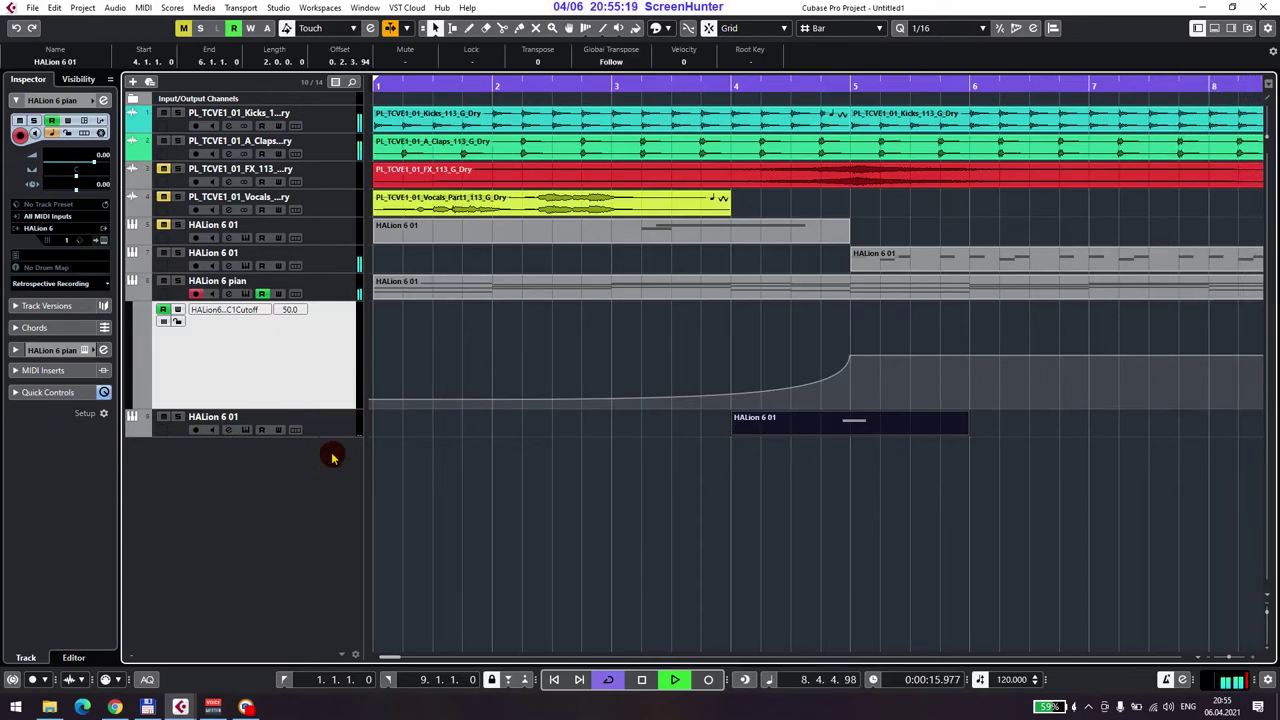
Open the HALion 6 pian channel settings and load the Raum reverb into the first insert slot.
left_click(340, 287)
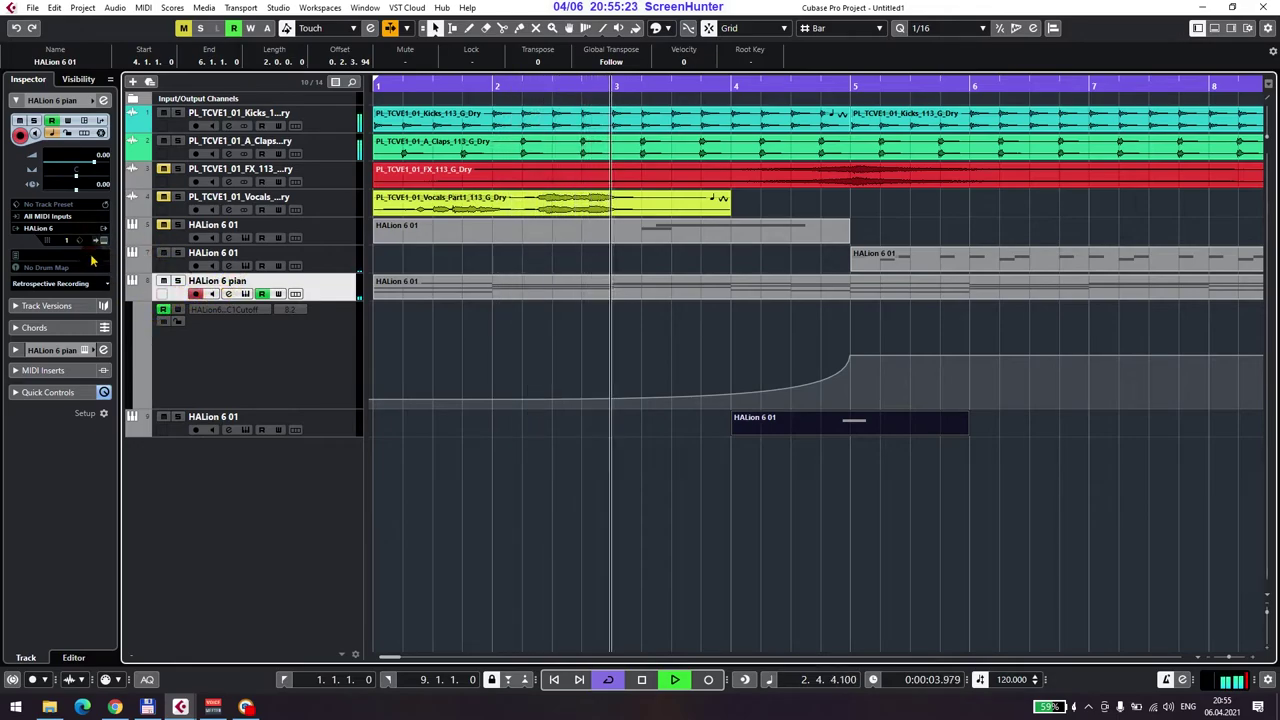
left_click(72, 330)
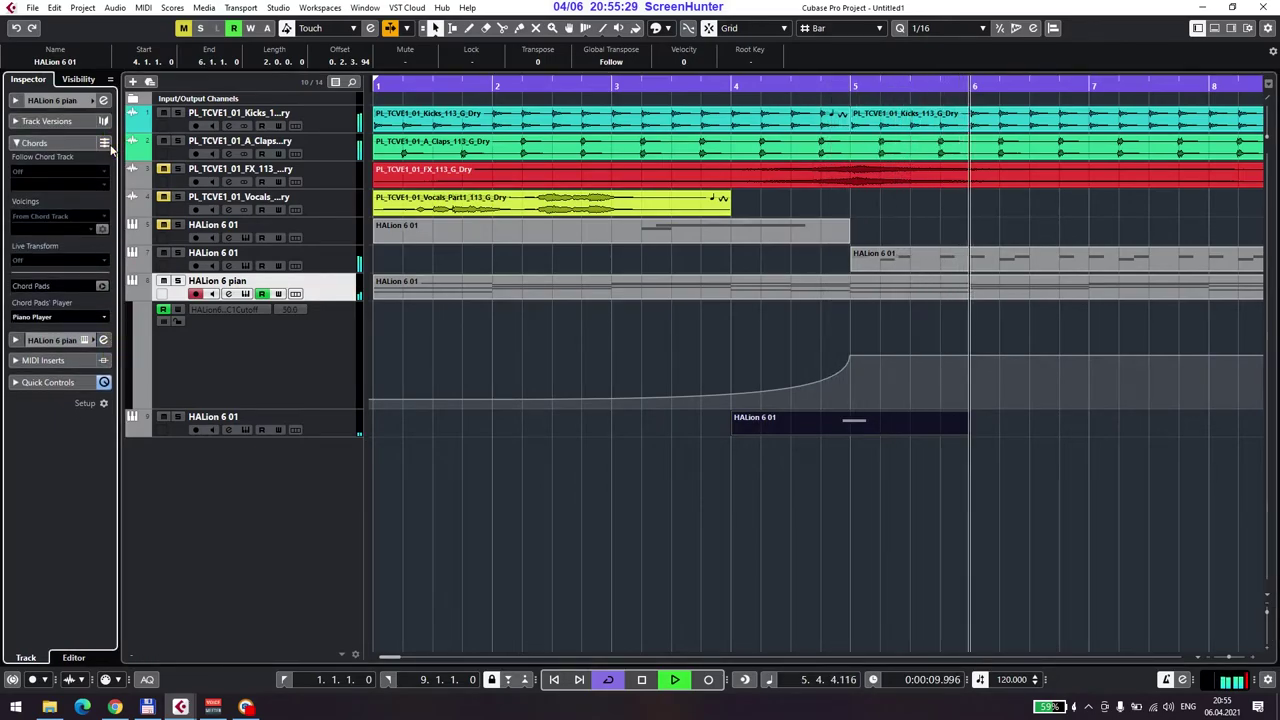
left_click(108, 146)
left_click(70, 184)
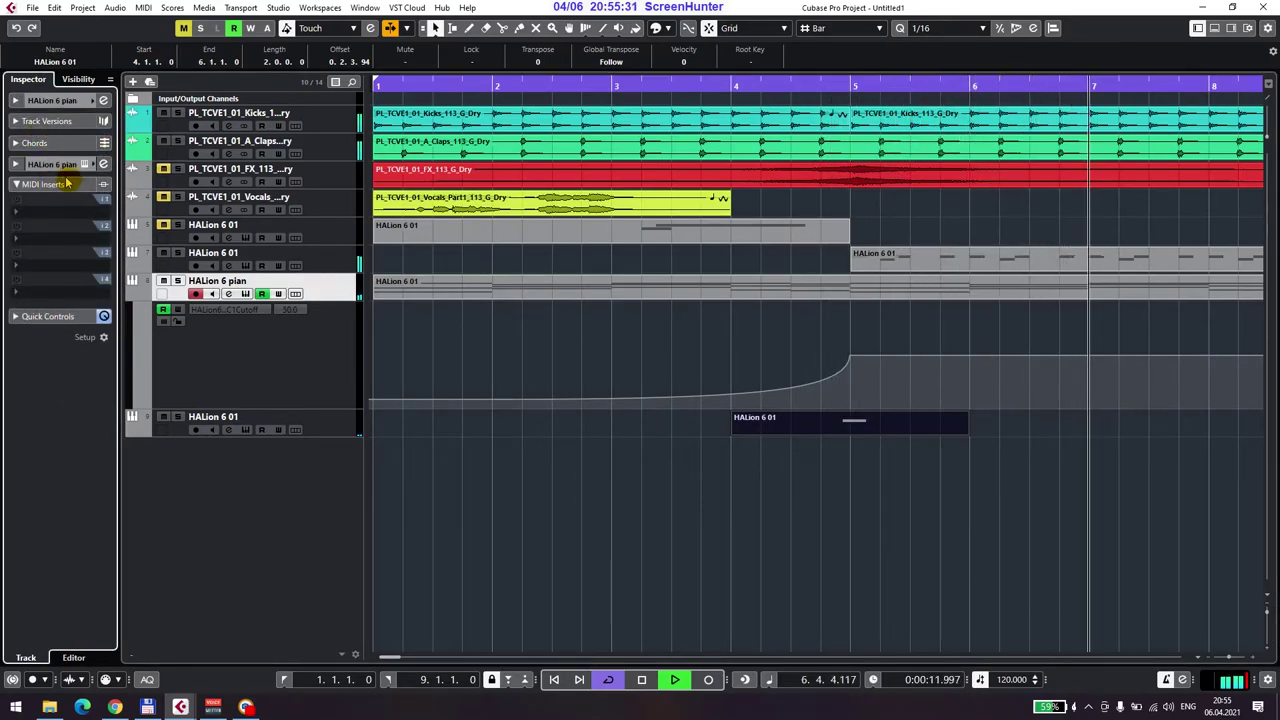
left_click(70, 184)
left_click(228, 293)
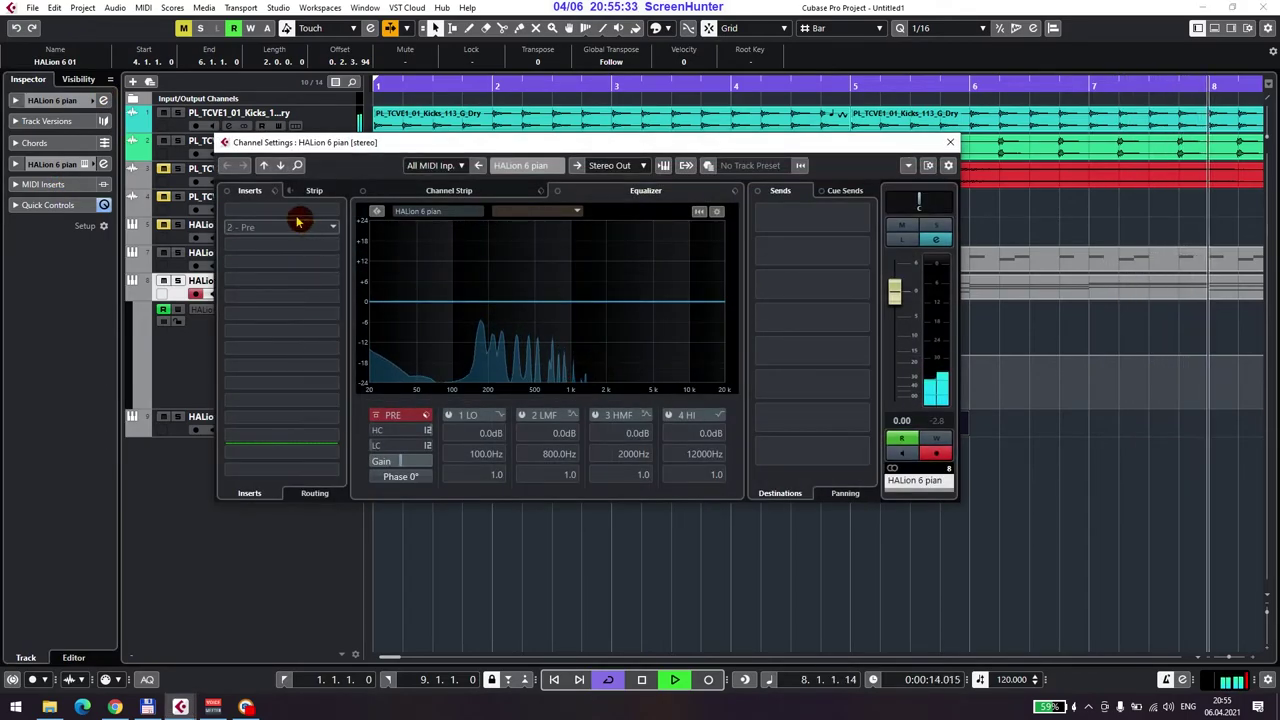
left_click(244, 215)
left_click(245, 343)
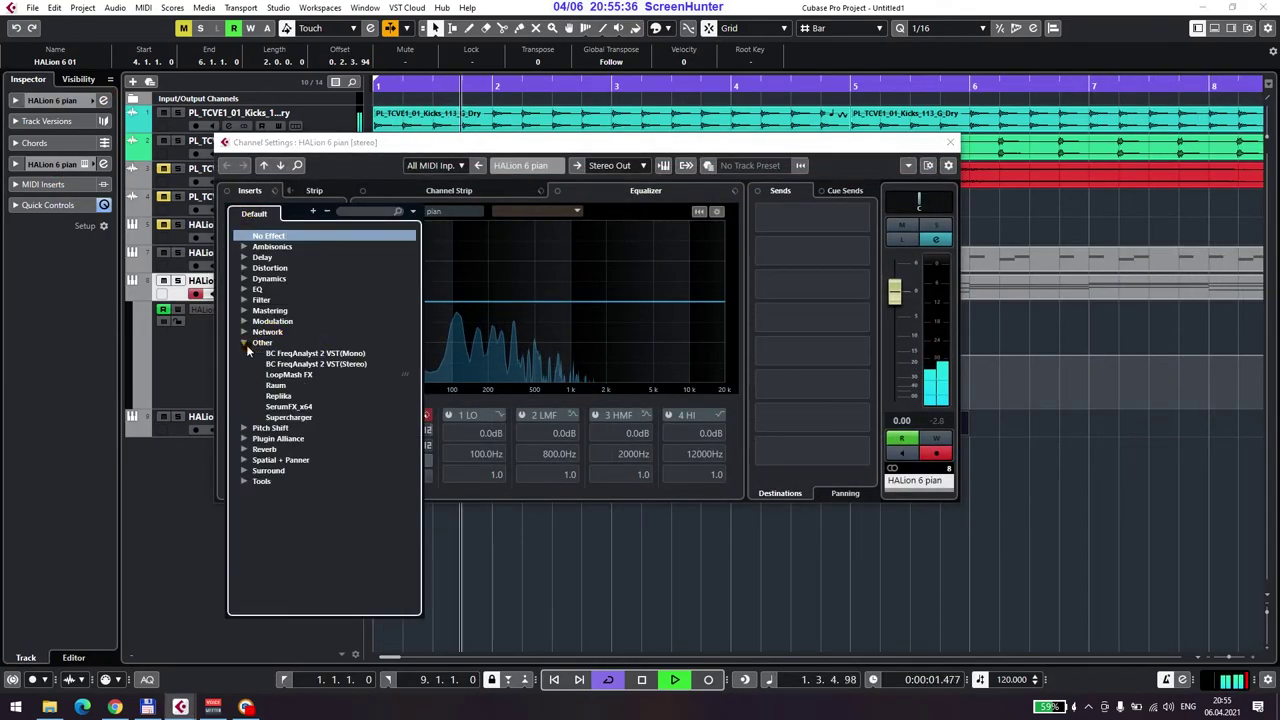
left_click(283, 387)
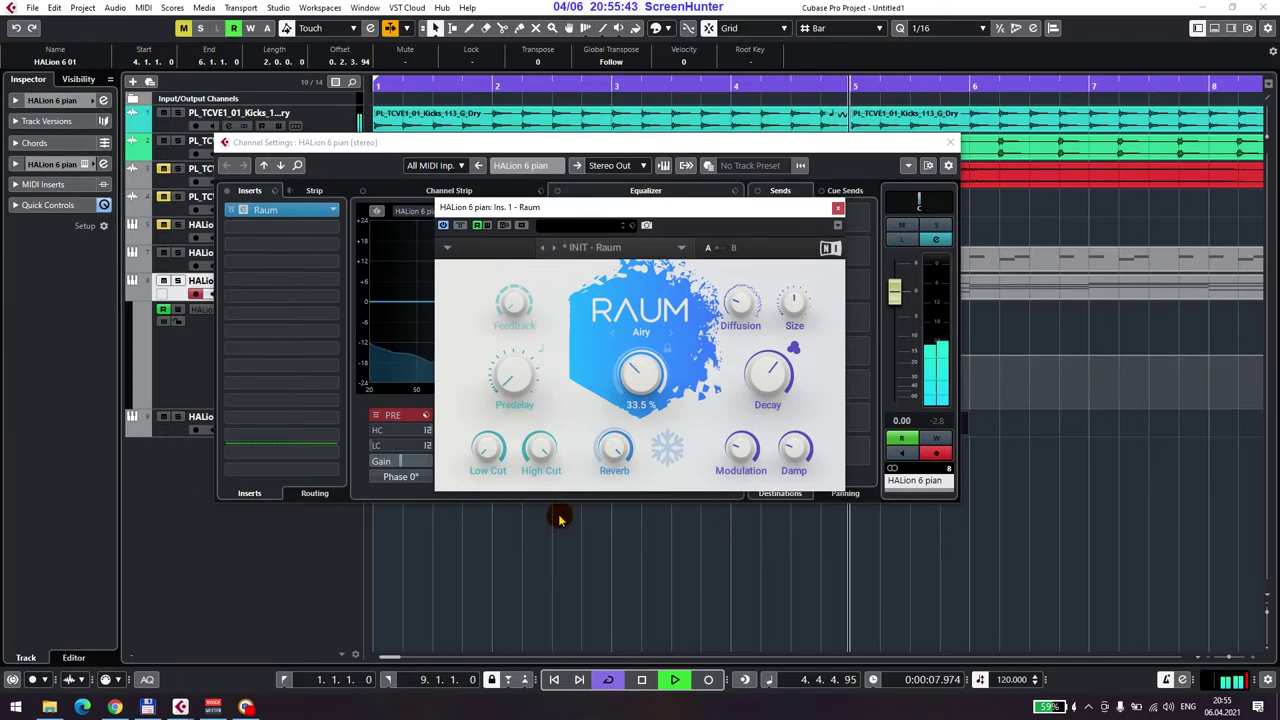
Lower Raum's Mix, then close the plug-in and channel settings and return to the arrangement.
scroll(650, 390, "down", 2)
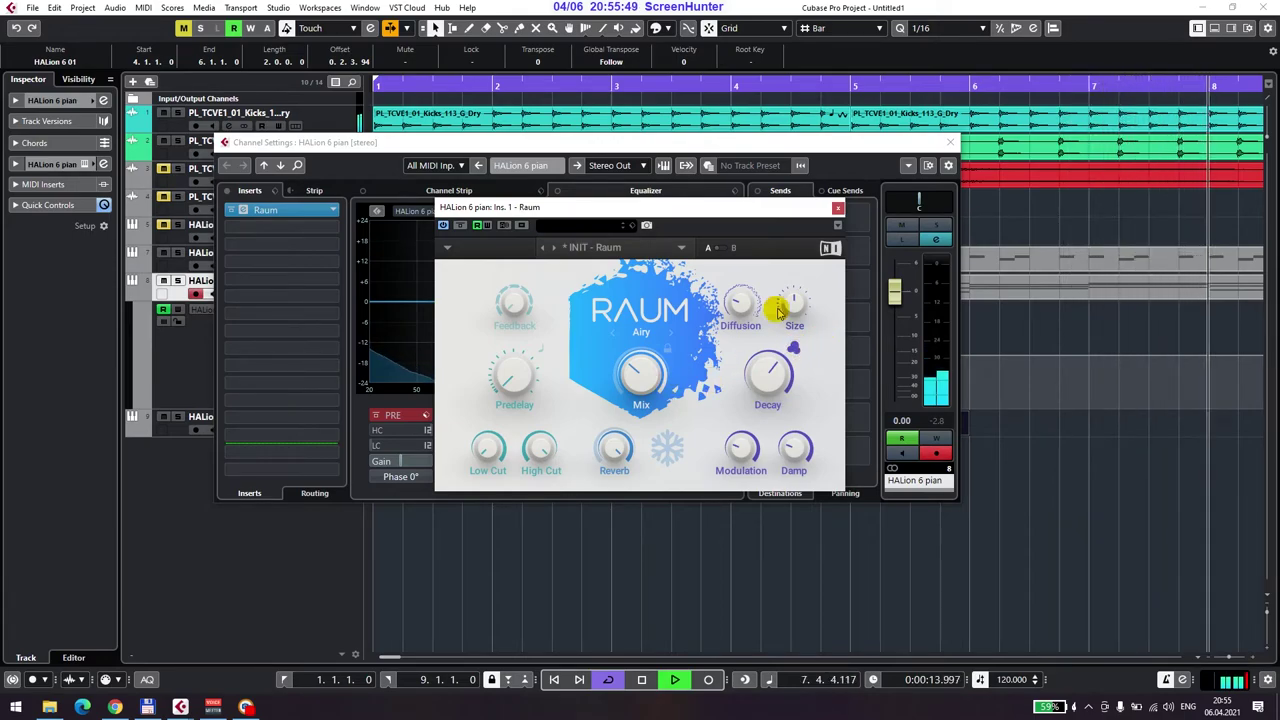
left_click(836, 210)
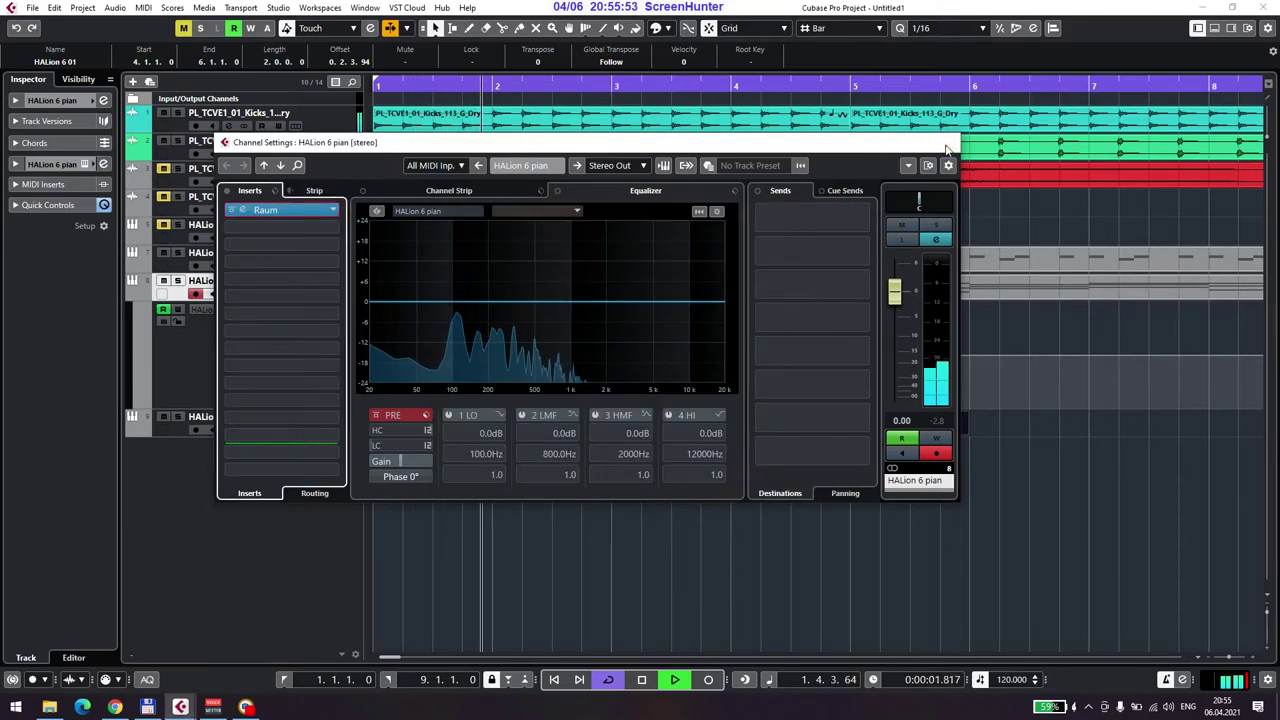
left_click(950, 143)
left_click(751, 471)
left_click(745, 220)
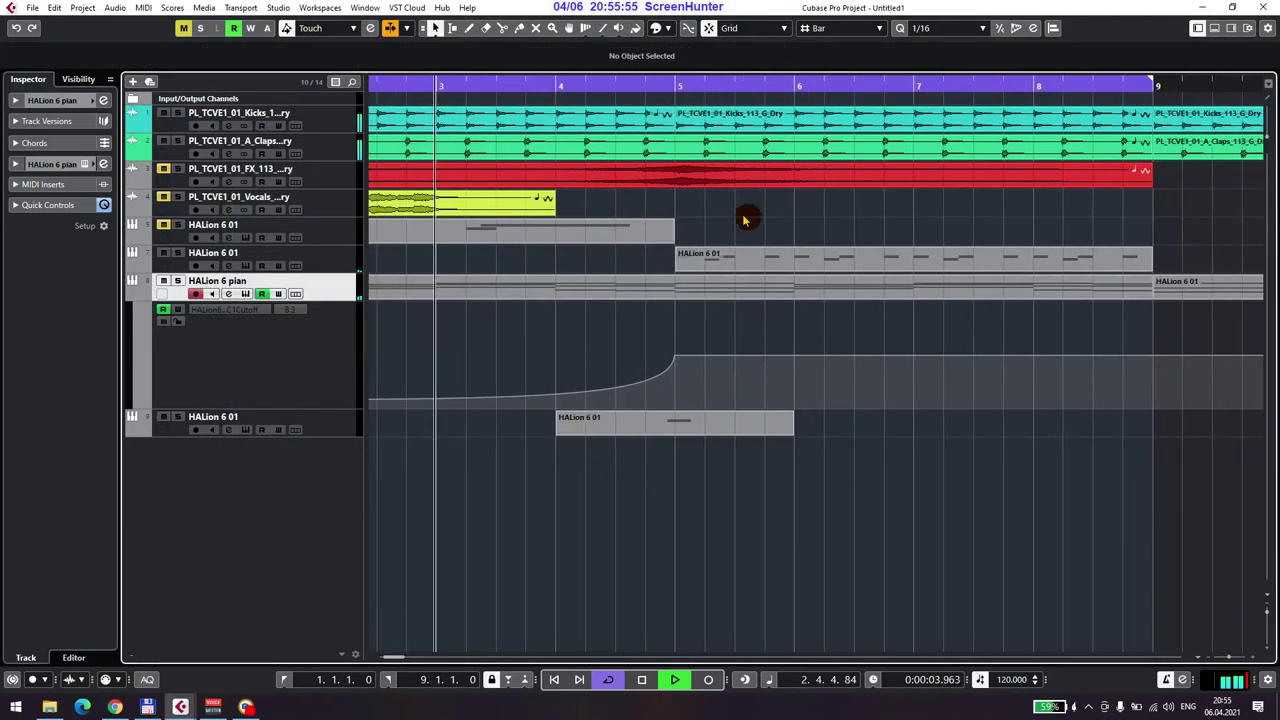
left_click(414, 443)
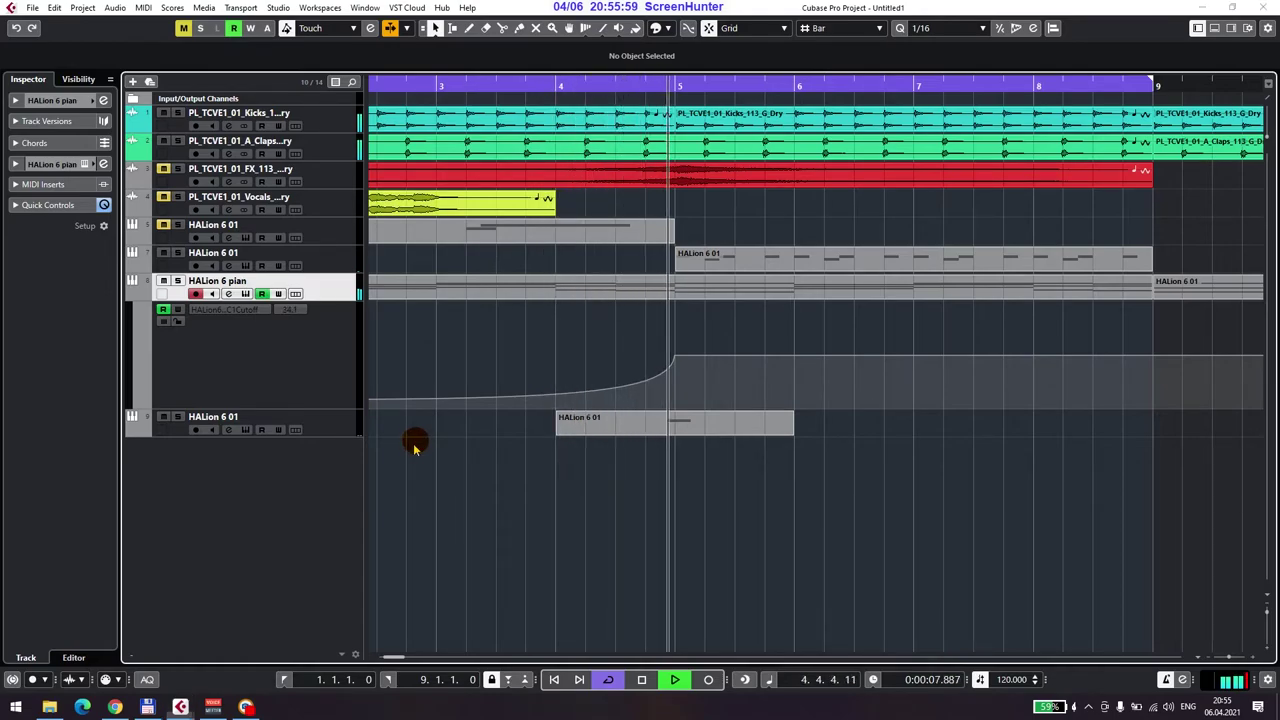
Return to the crash results in MediaBay and audition several of the SEDM - Crash FX samples, from FX 2 to FX 8.
key("F5")
left_click(230, 440)
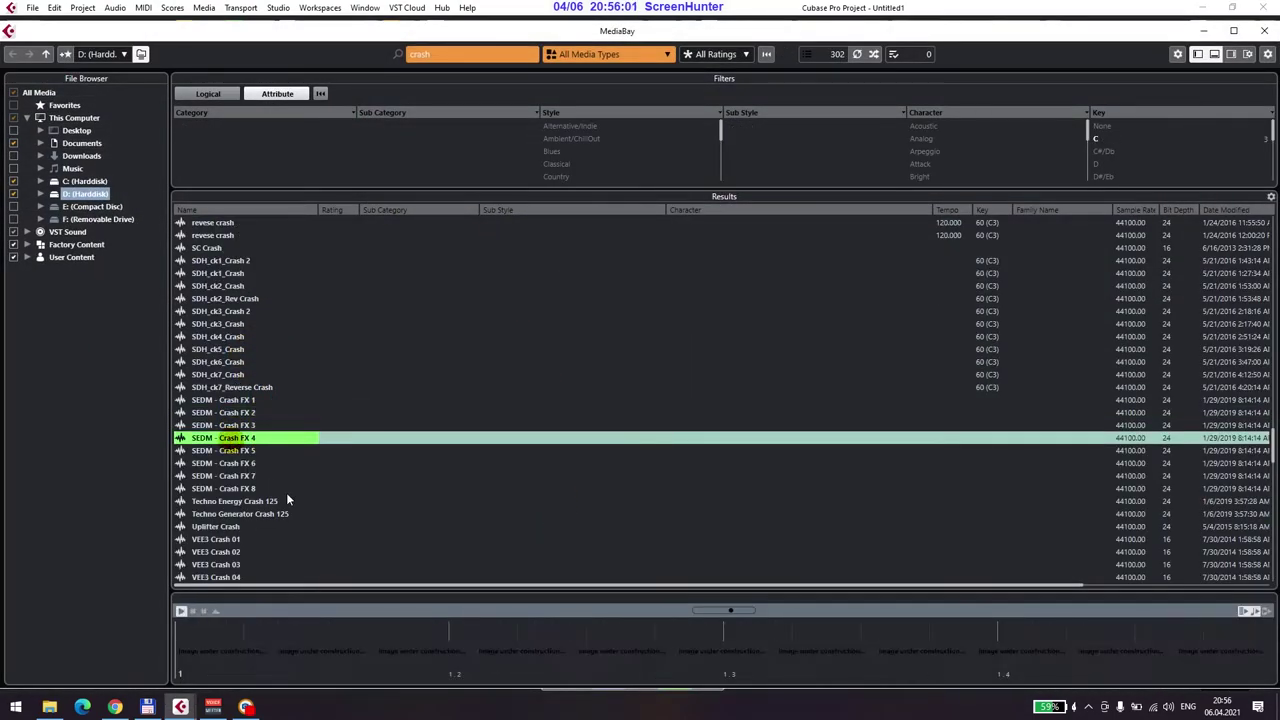
left_click(249, 426)
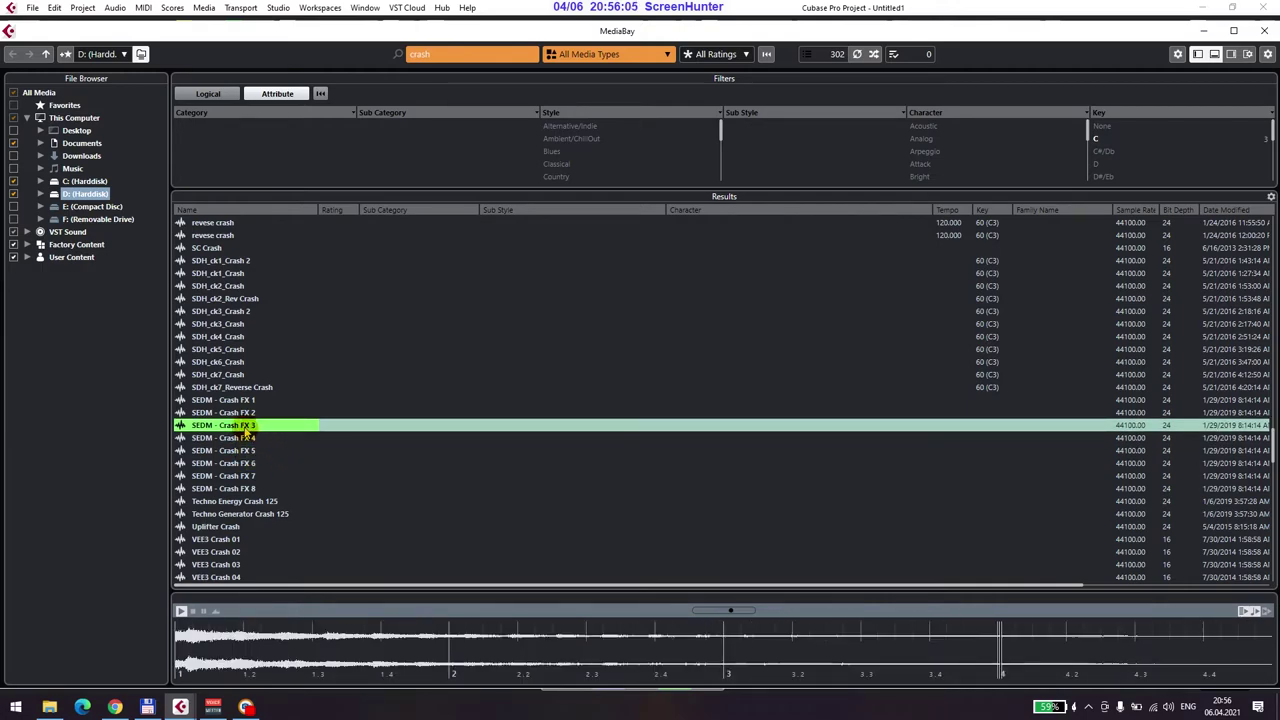
left_click(241, 414)
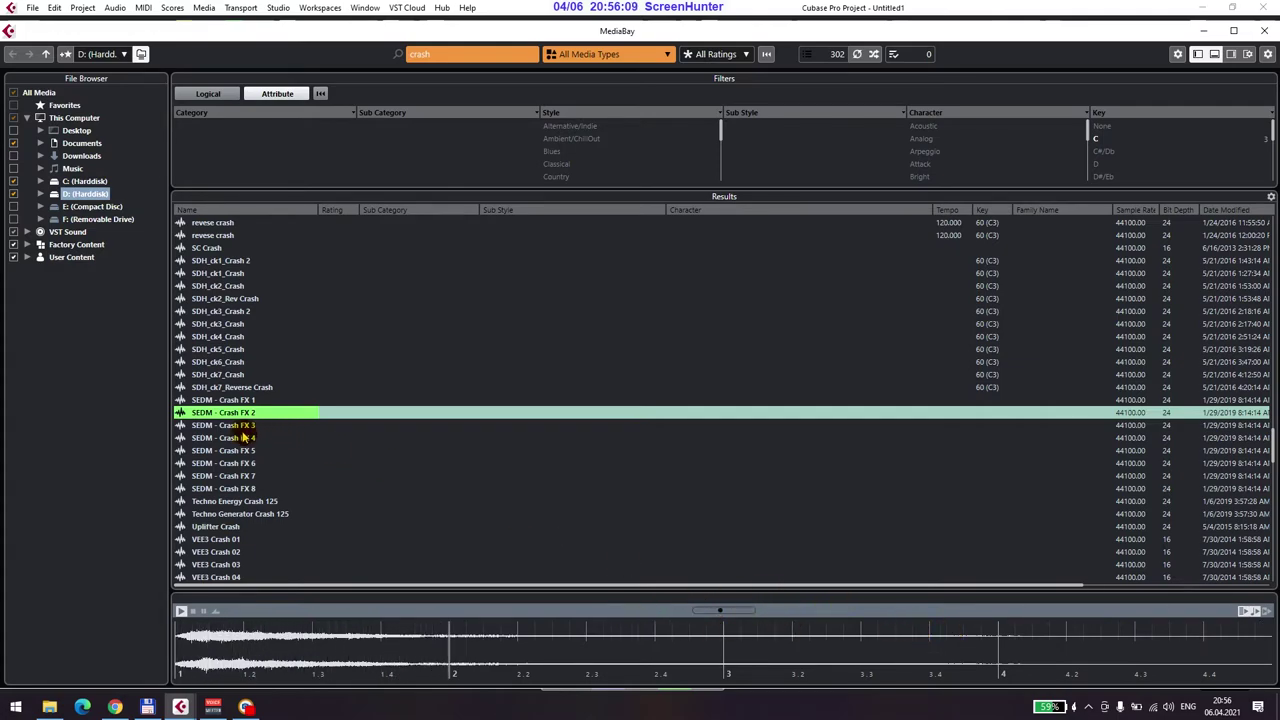
left_click(237, 451)
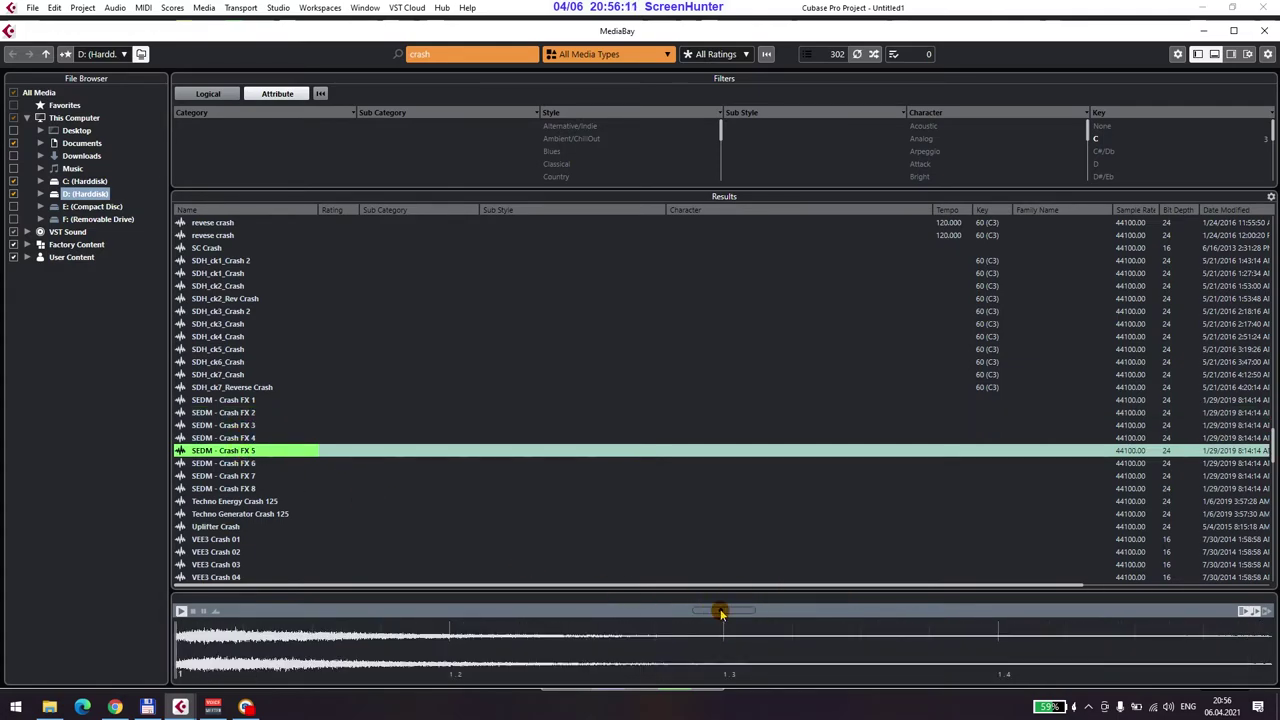
left_click(238, 440)
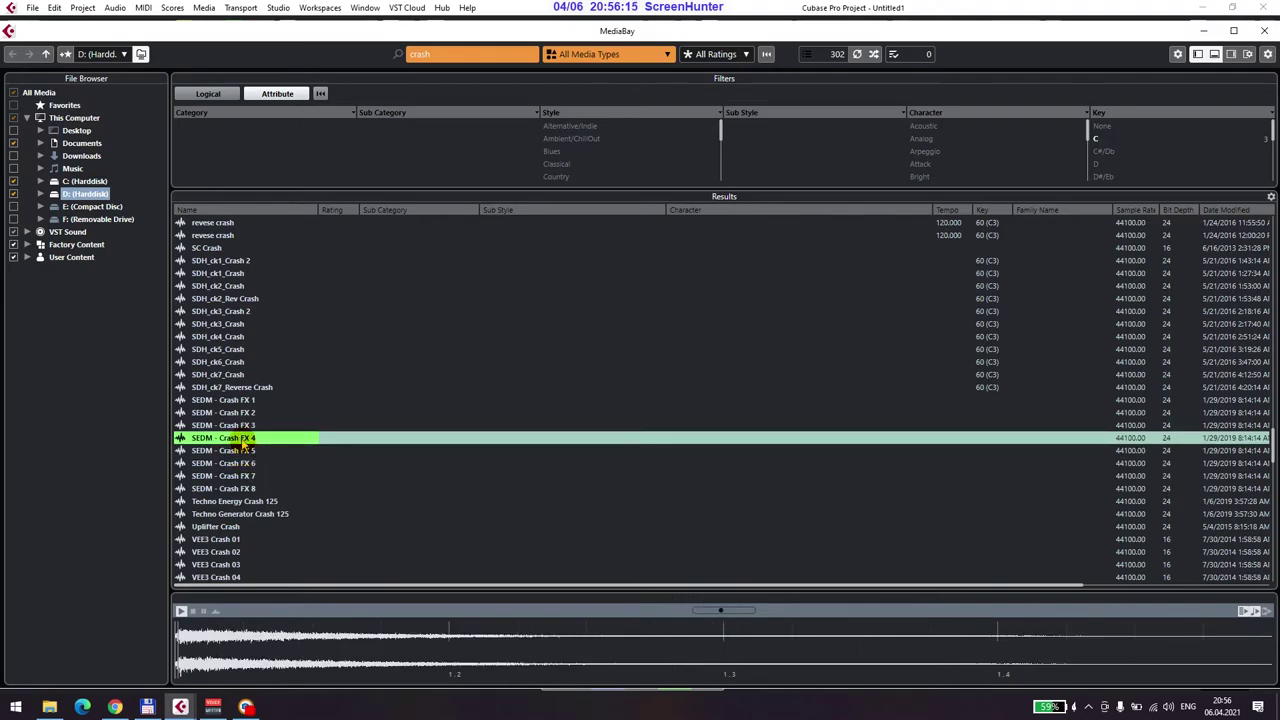
left_click(242, 427)
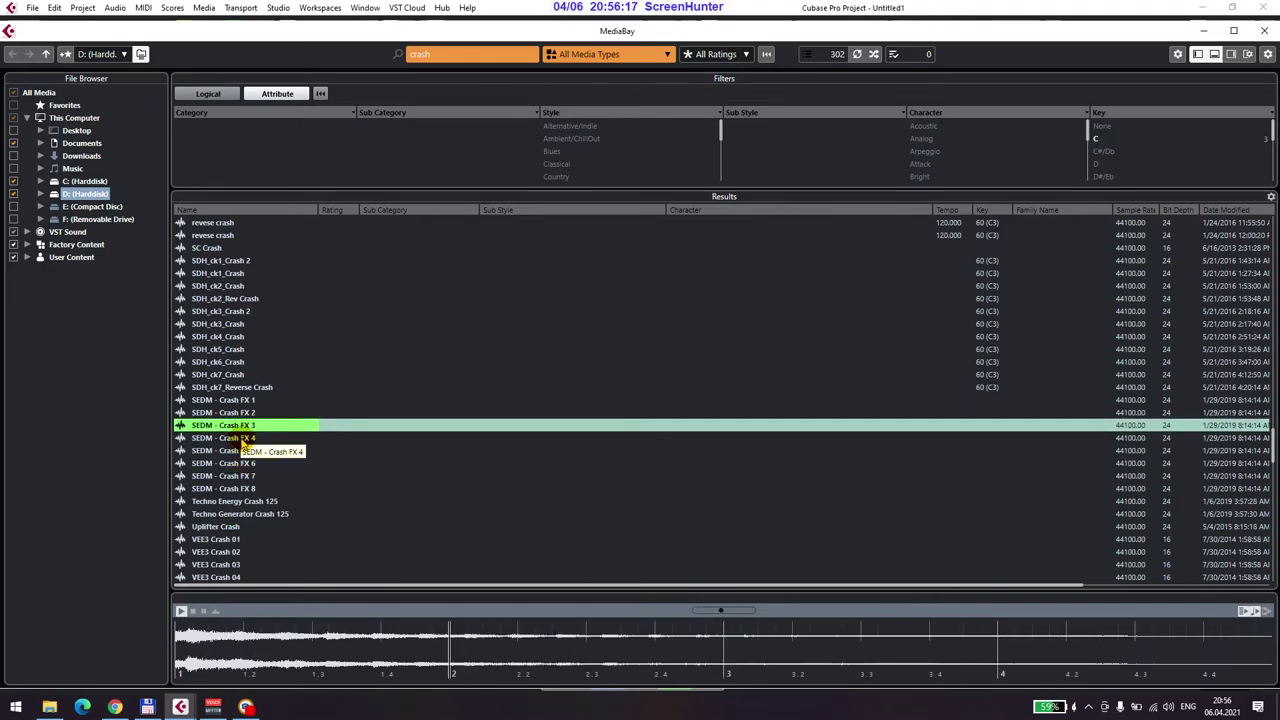
left_click(241, 445)
left_click(242, 475)
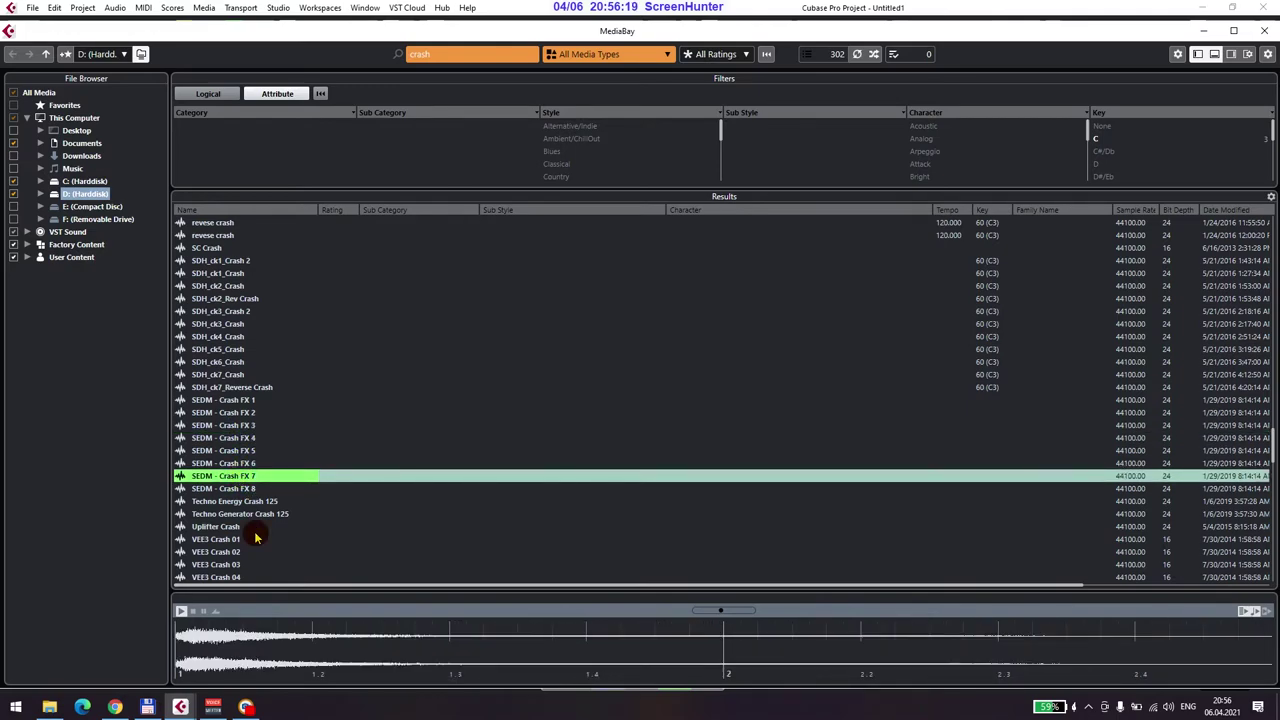
left_click(245, 489)
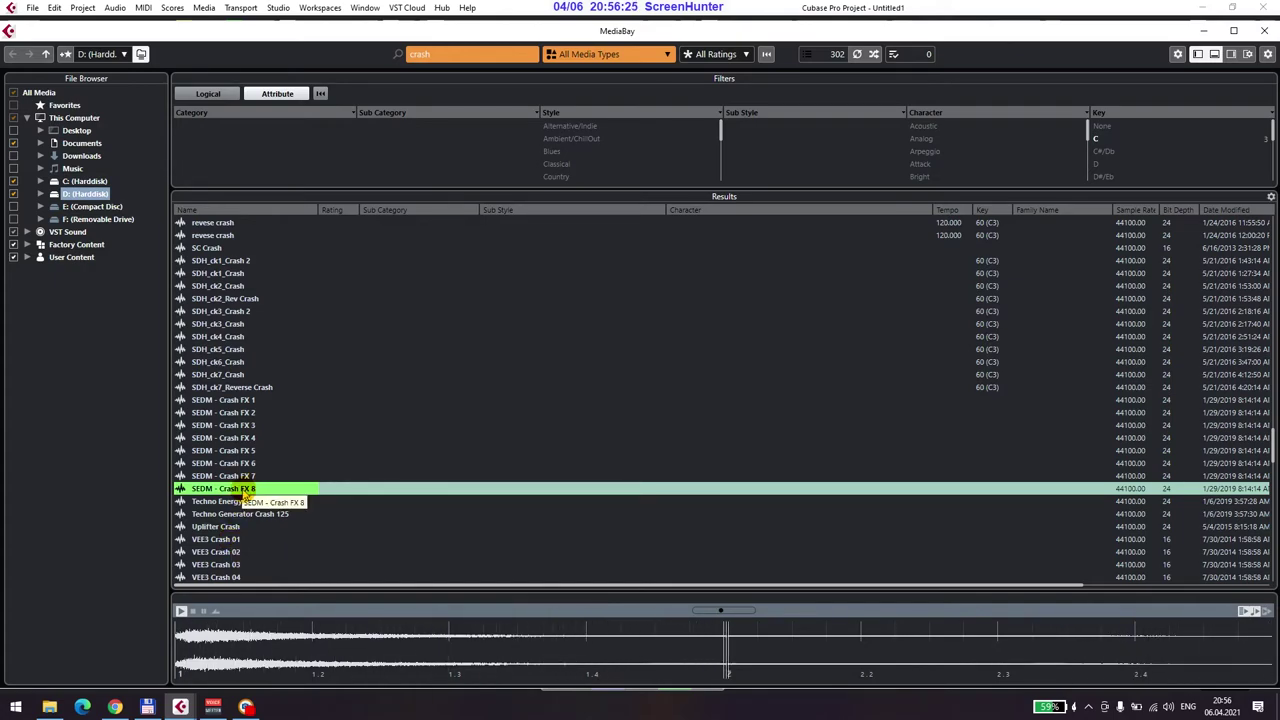
Audition the samples VEE3 Crash 01, VEE3 Crash 02 and VEE3 Crash 03.
left_click(235, 540)
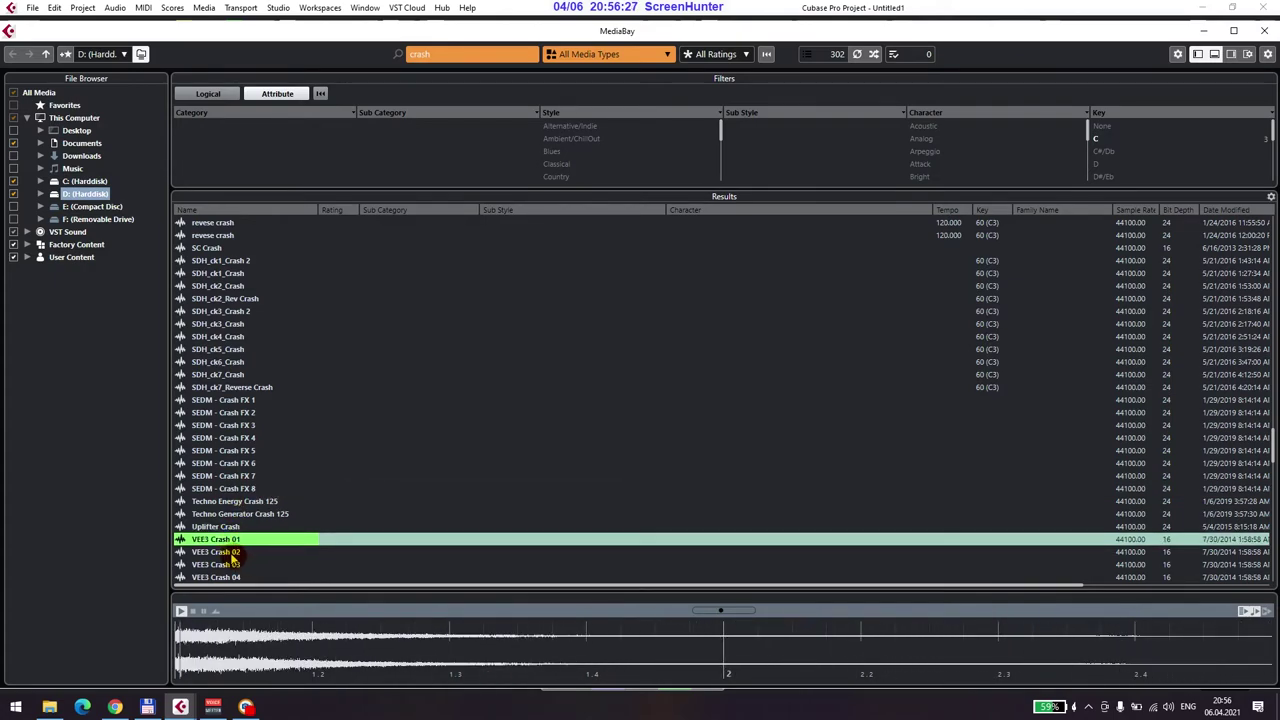
left_click(231, 555)
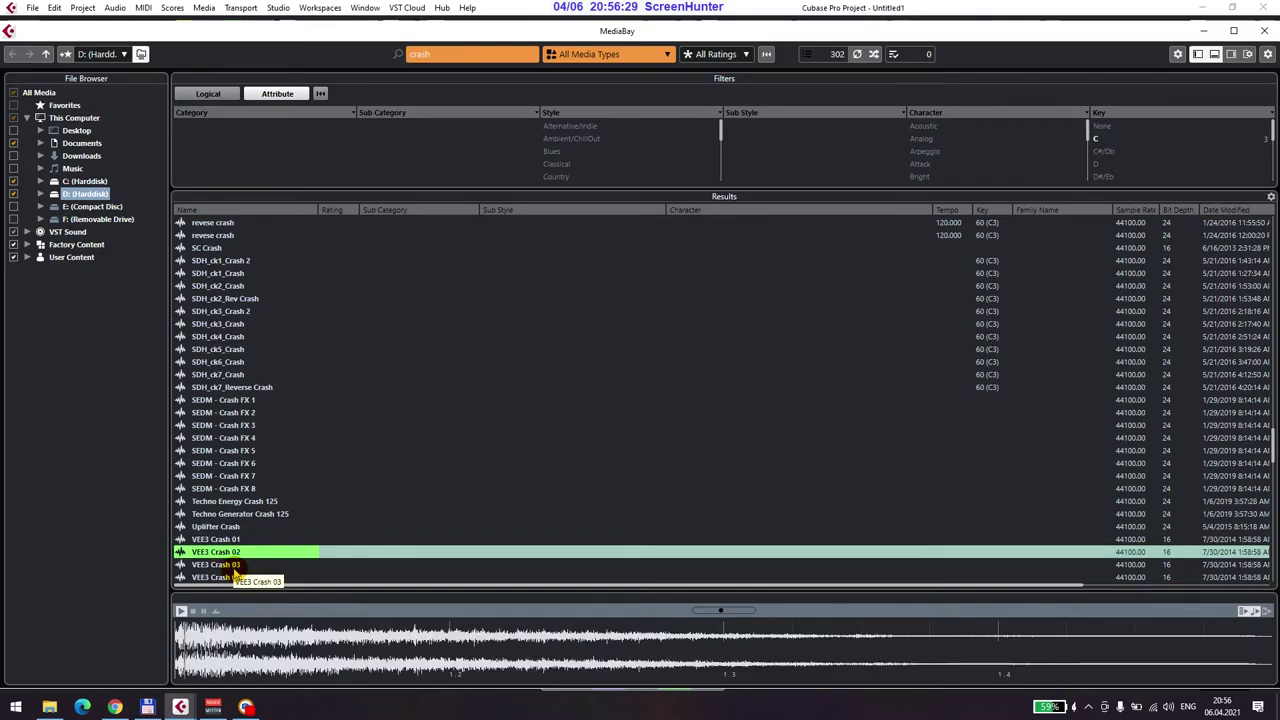
left_click(235, 566)
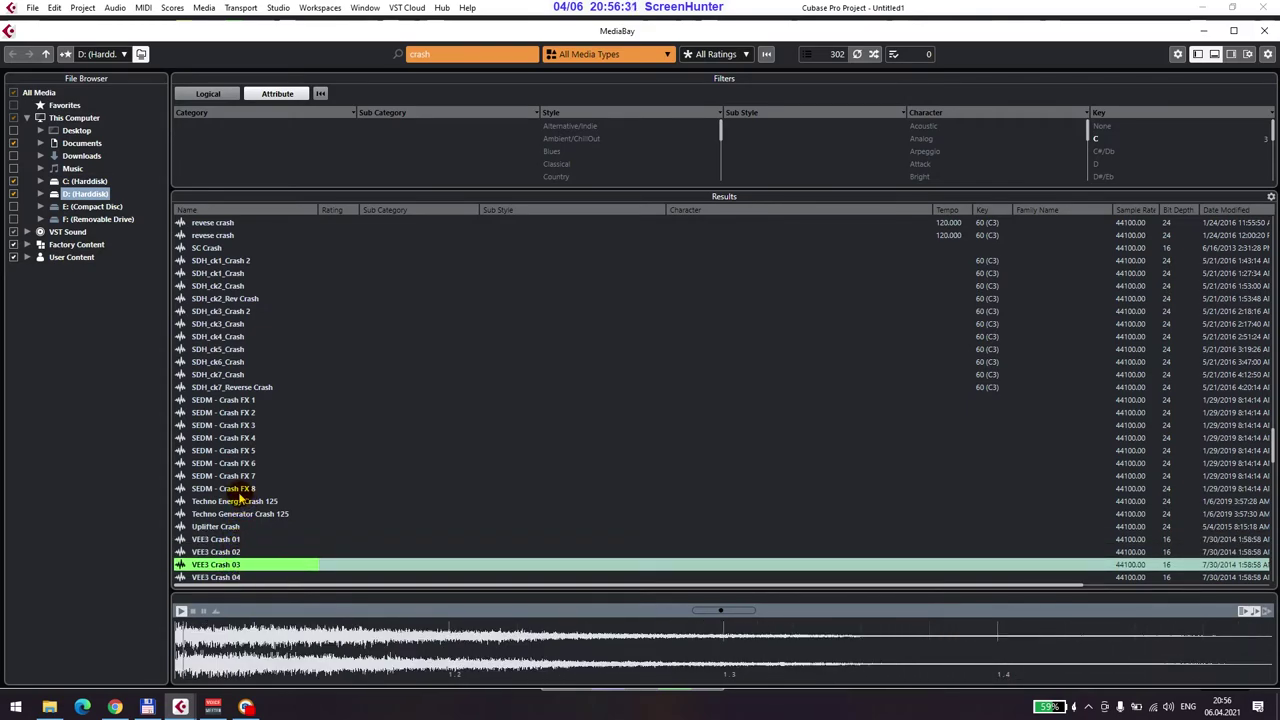
Audition SDH_ck7_Crash, import it into the project with the default import options, and return to the arrangement.
left_click(241, 374)
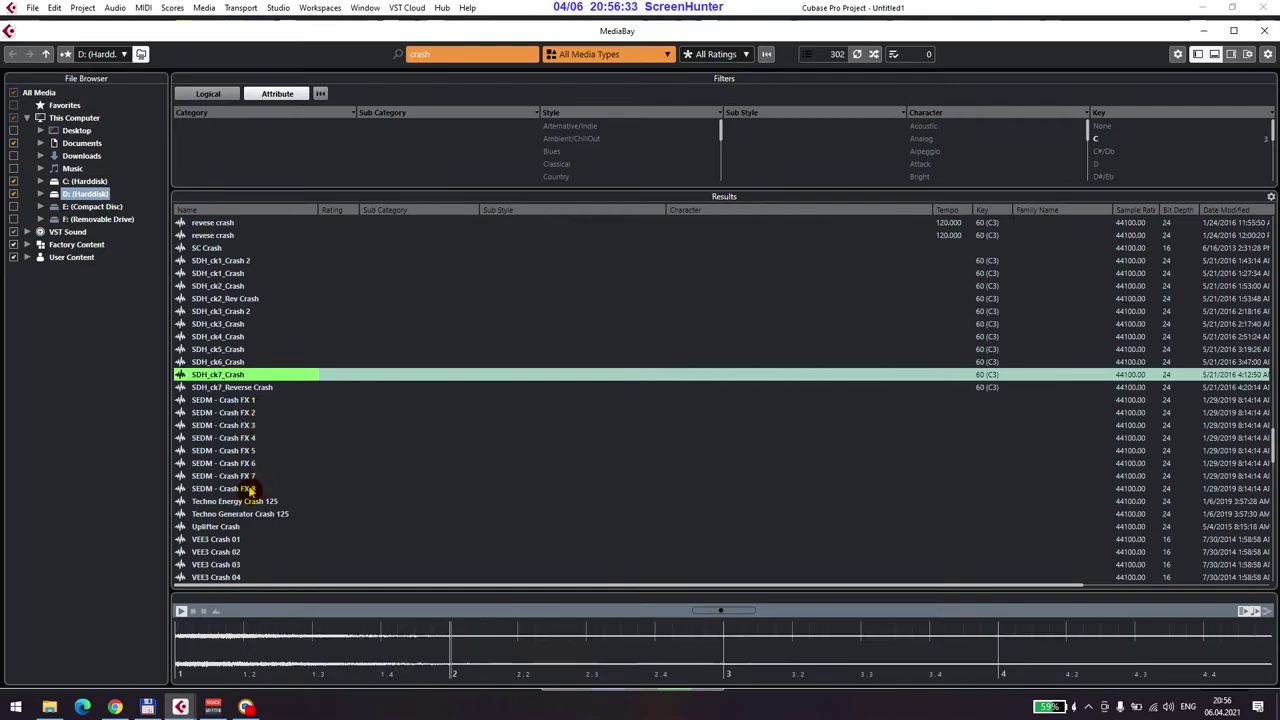
double_click(229, 376)
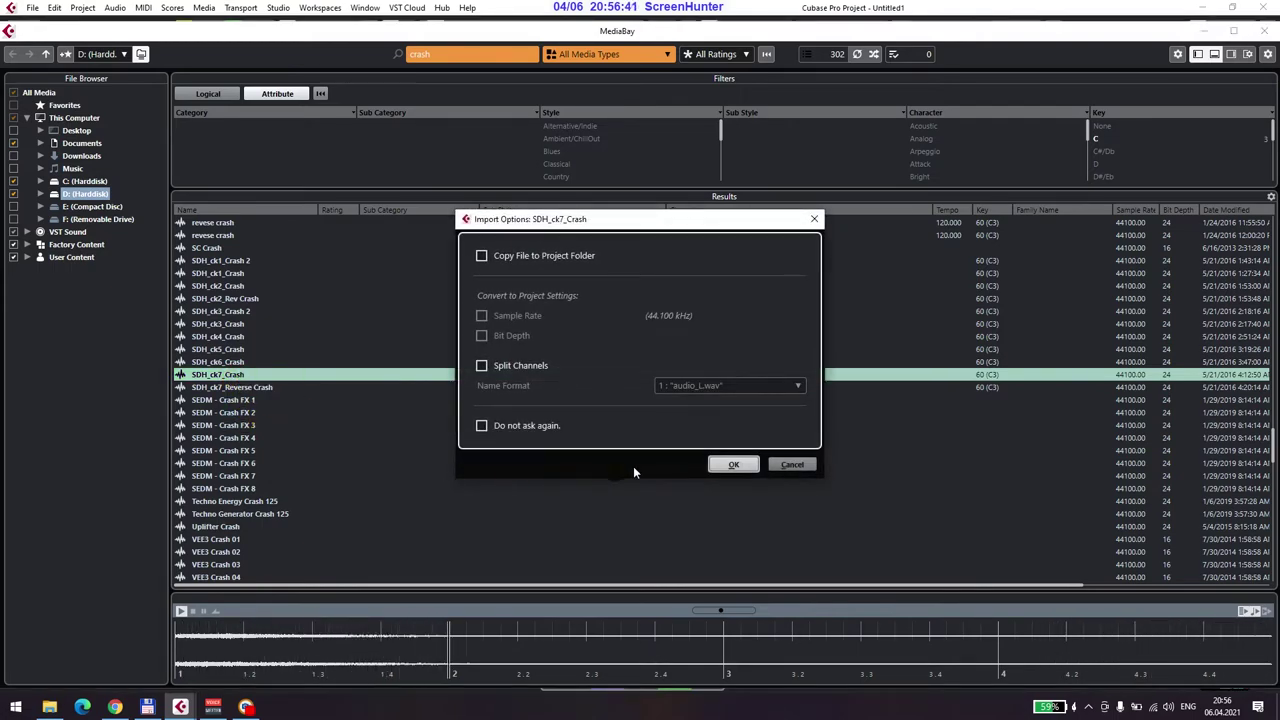
left_click(733, 463)
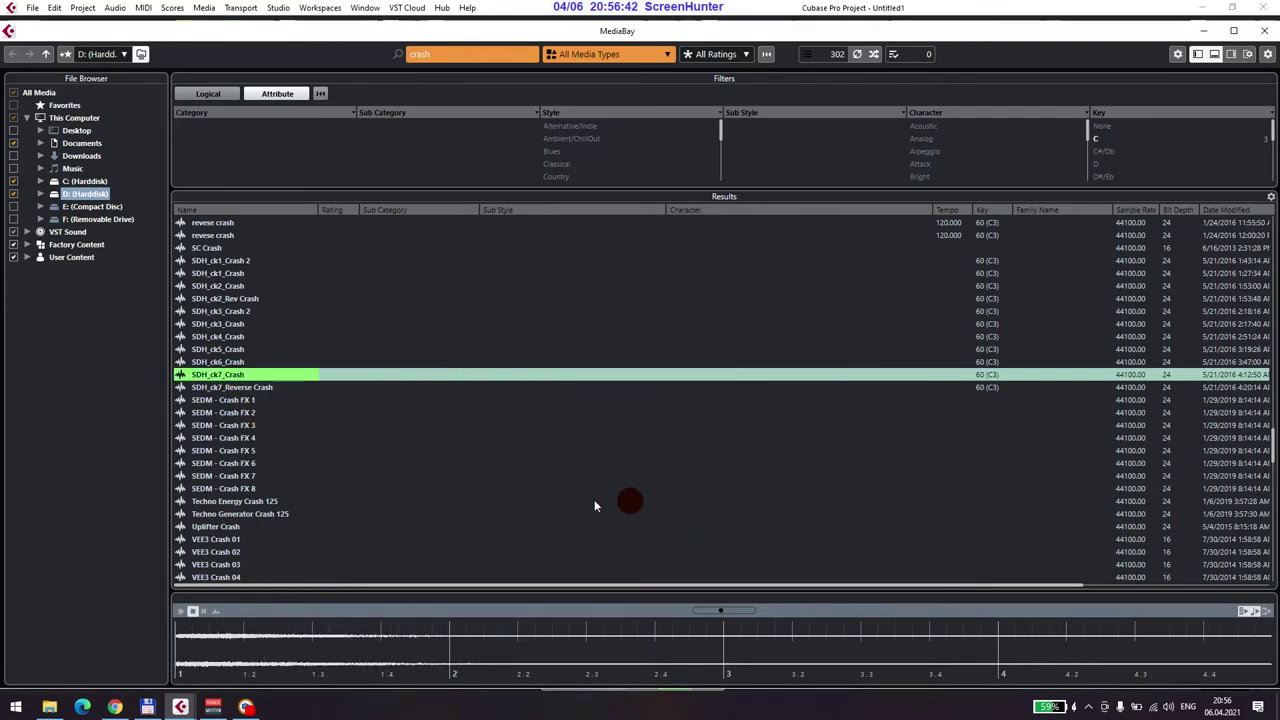
left_click(1205, 31)
Move the SDH_ck7_Crash event to start at bar 5 and give it a fade-out from about bar 7.5 to its end.
left_click_drag(437, 457, 912, 458)
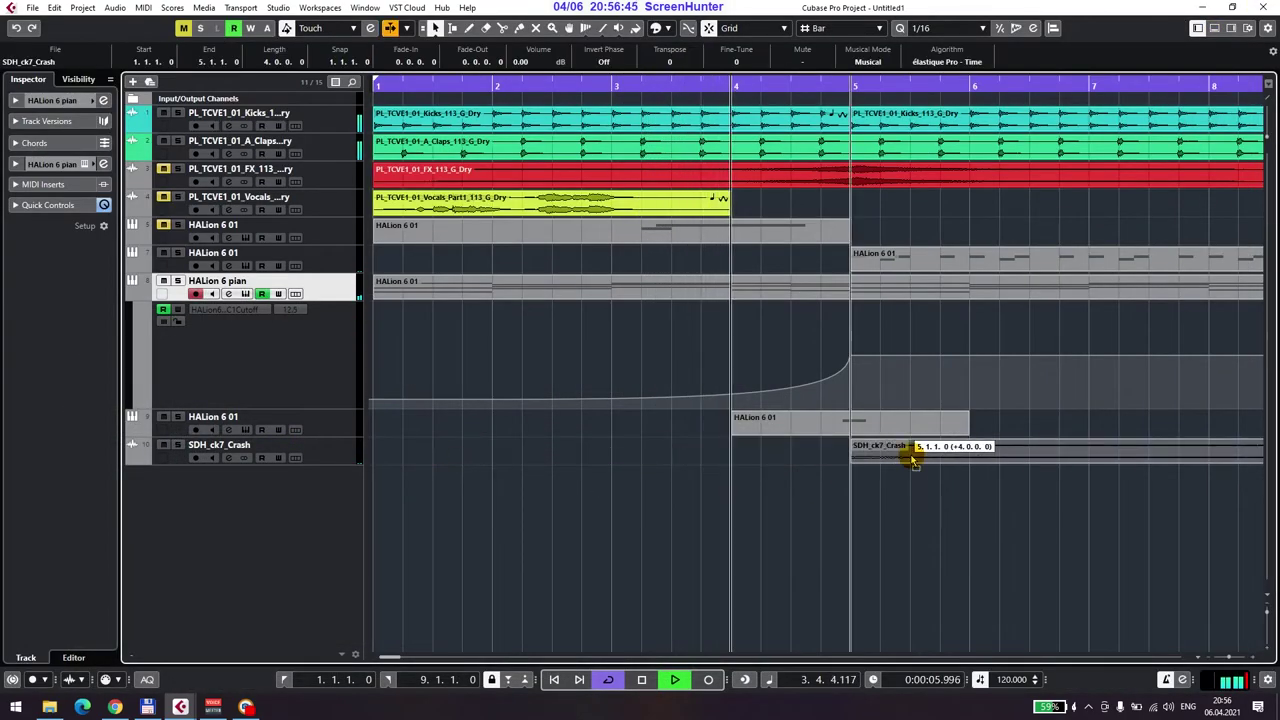
left_click(866, 537)
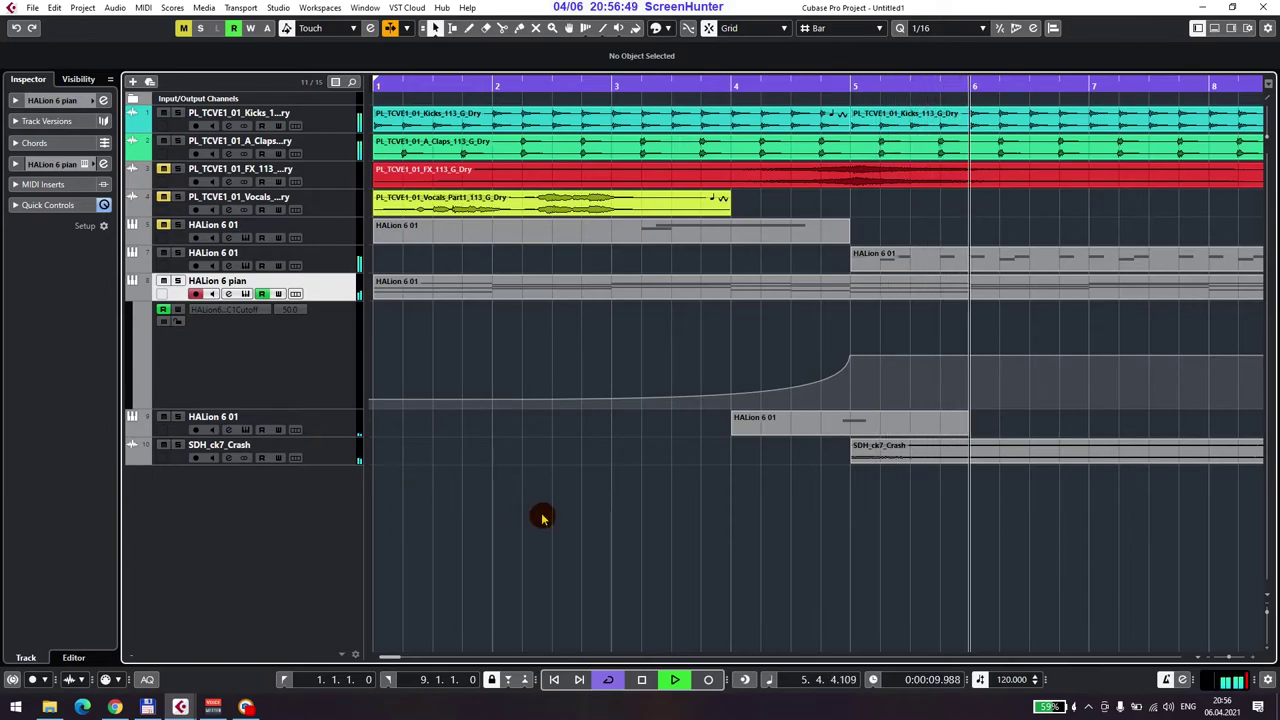
scroll(829, 517, "right", 3)
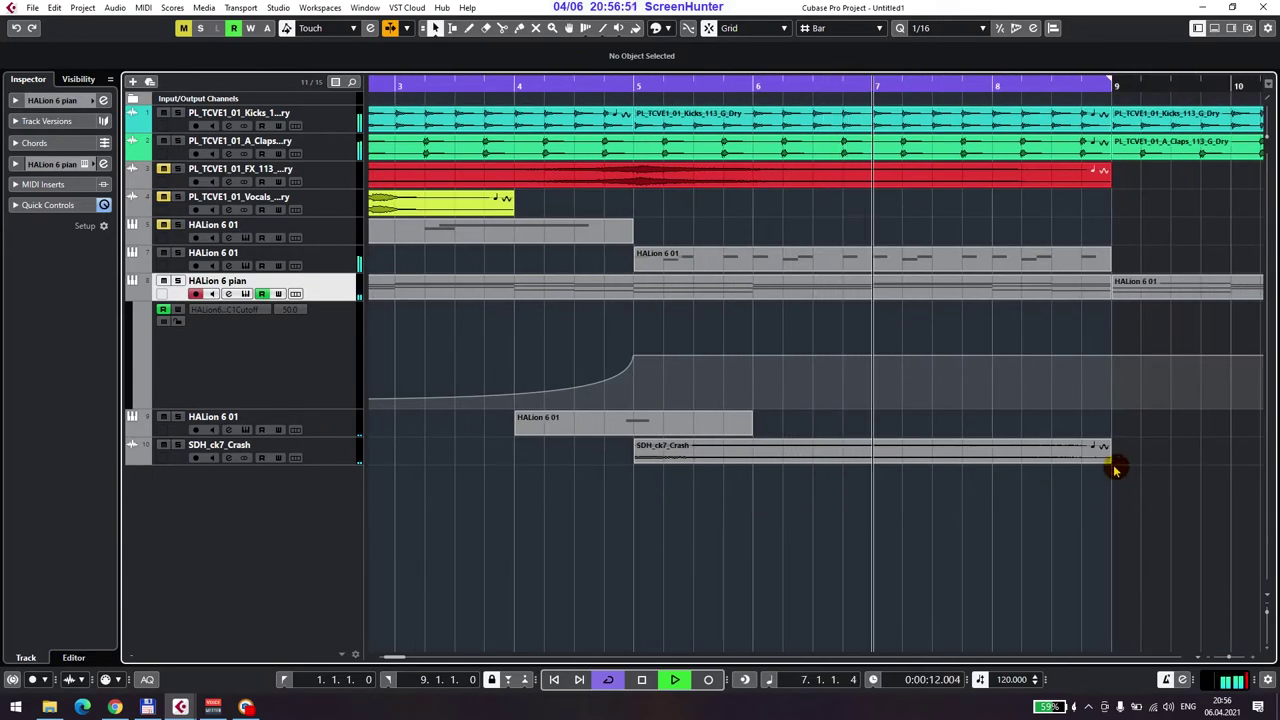
left_click_drag(1108, 447, 930, 486)
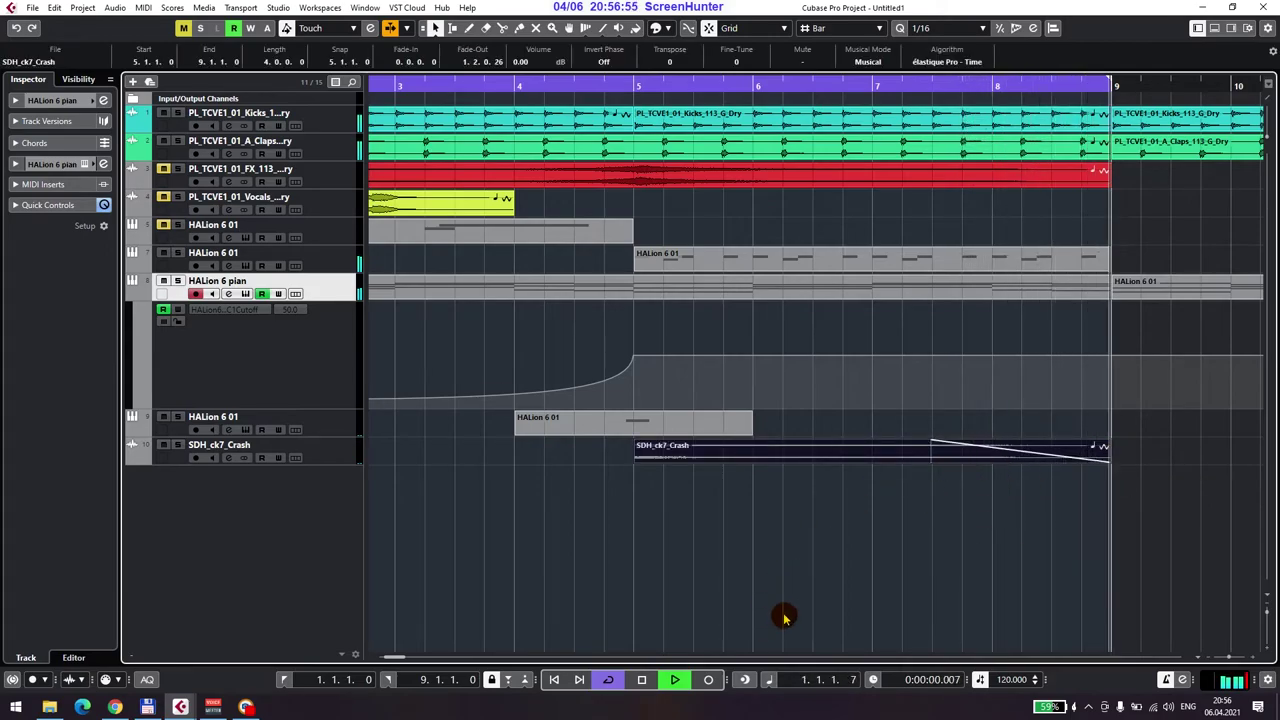
Open the HALion 6 01 part at bar 4 in the Key Editor, check its note against bar 5, and close the editor.
left_click(591, 422)
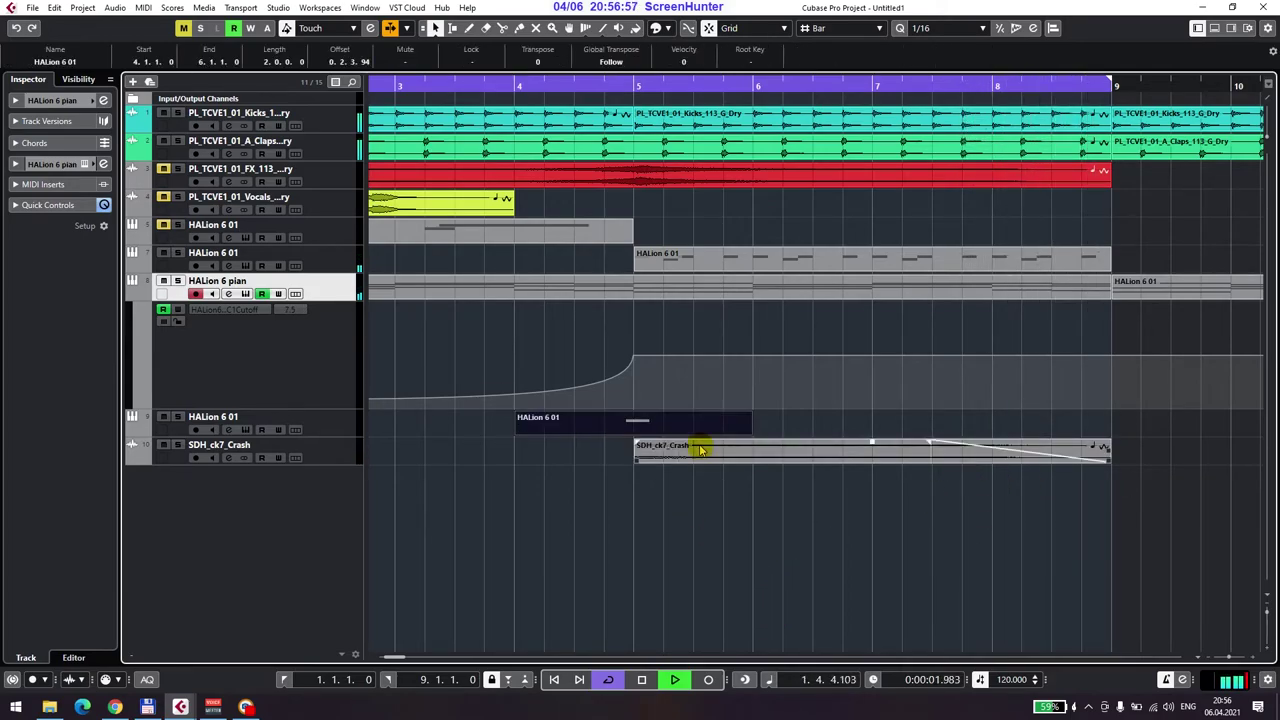
scroll(640, 438, "up", 5)
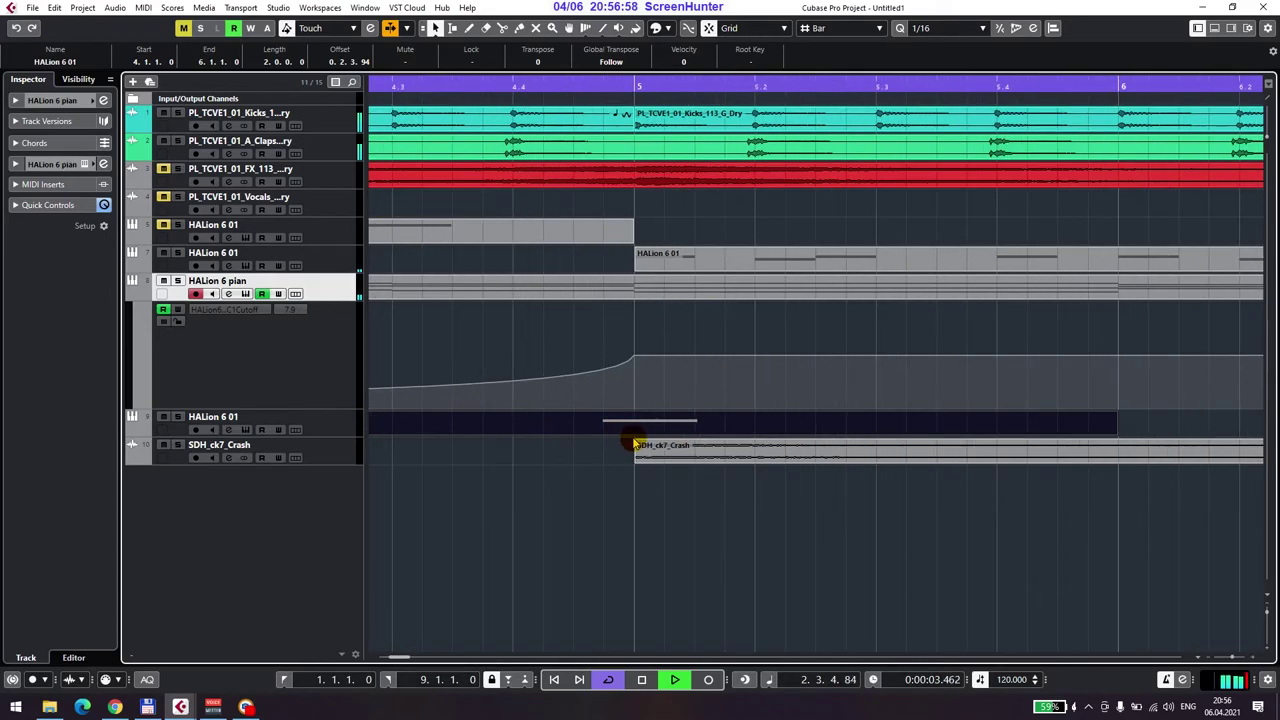
double_click(577, 428)
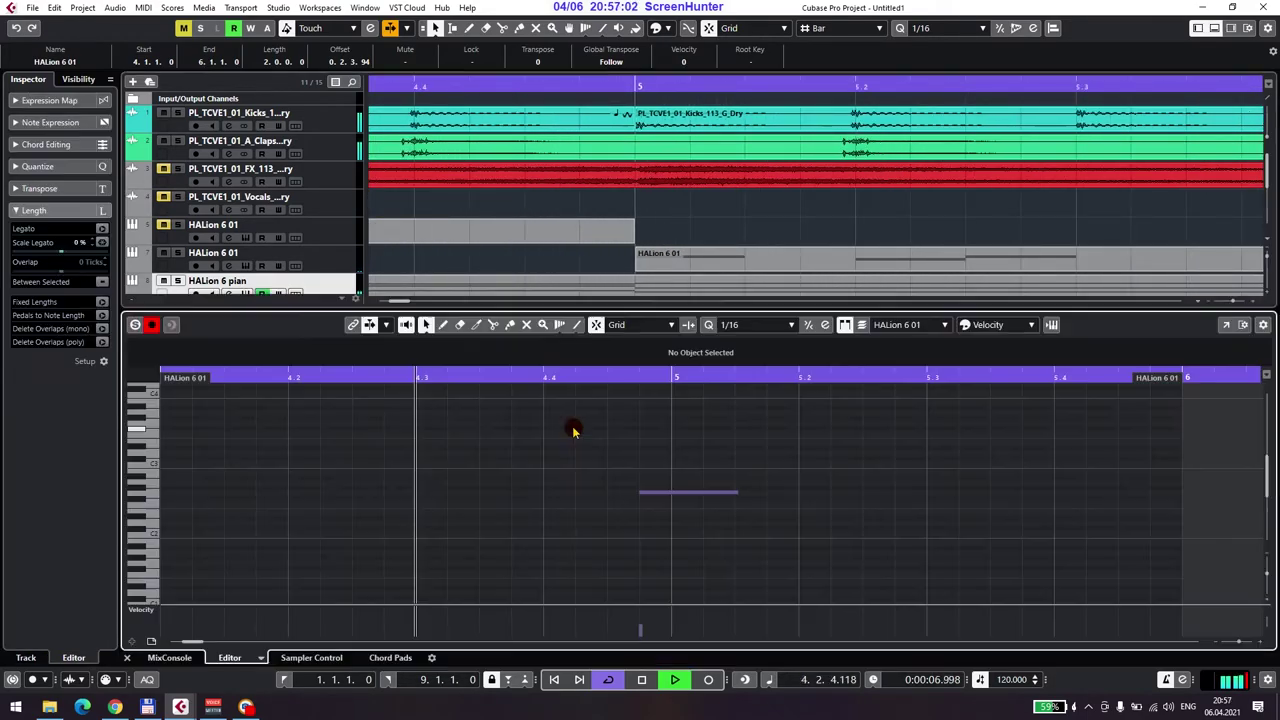
left_click(129, 657)
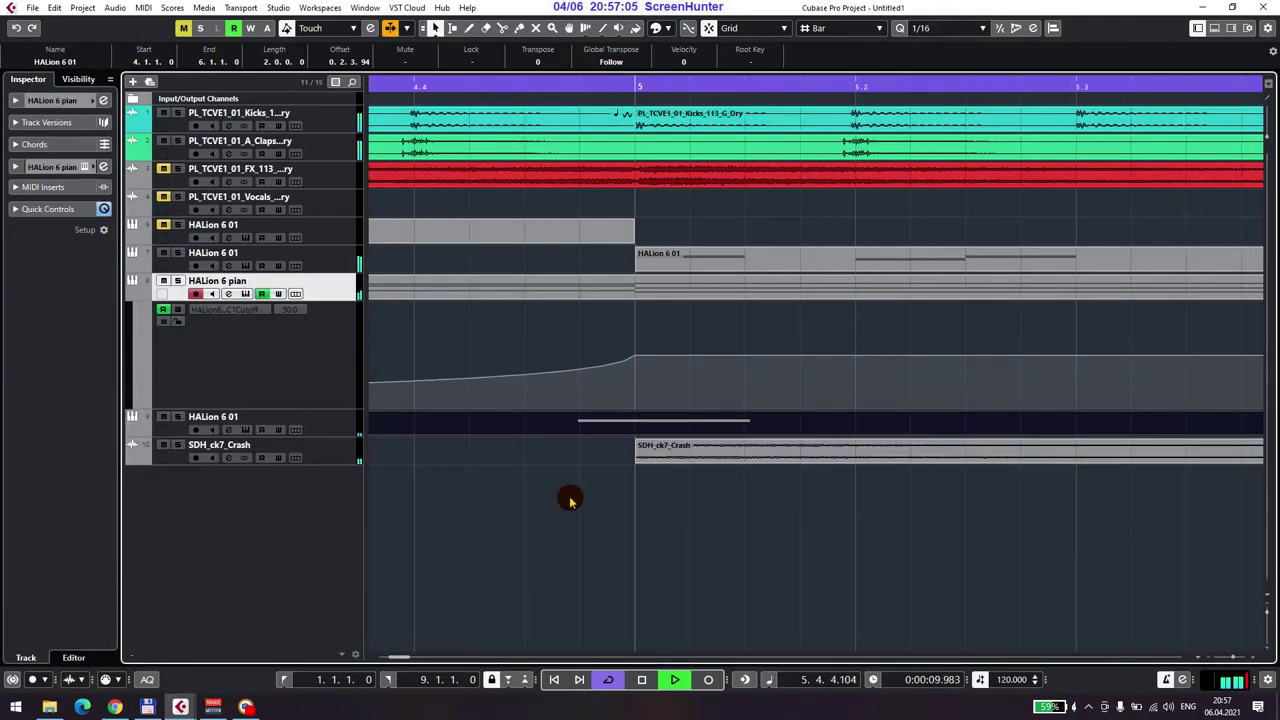
Move the SDH_ck7_Crash event to start at bar 9 and the HALion 6 01 part above it to start at bar 8.
scroll(570, 500, "down", 8)
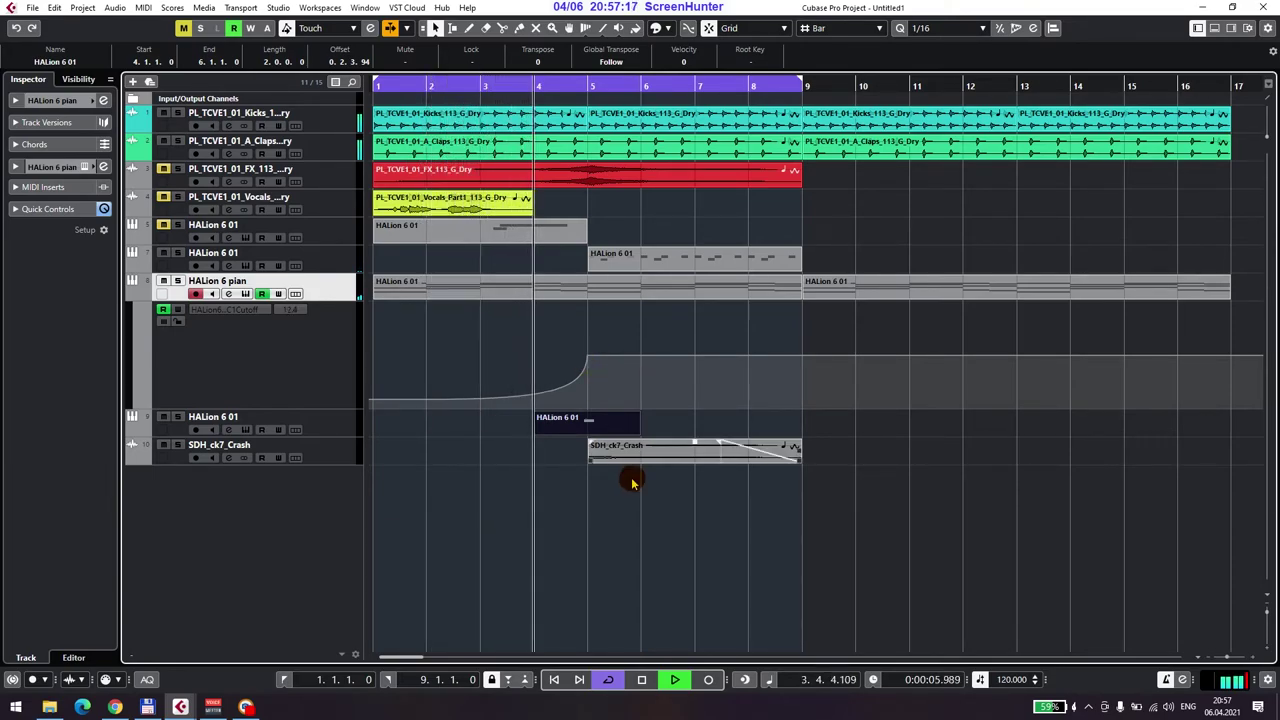
left_click_drag(623, 457, 851, 457)
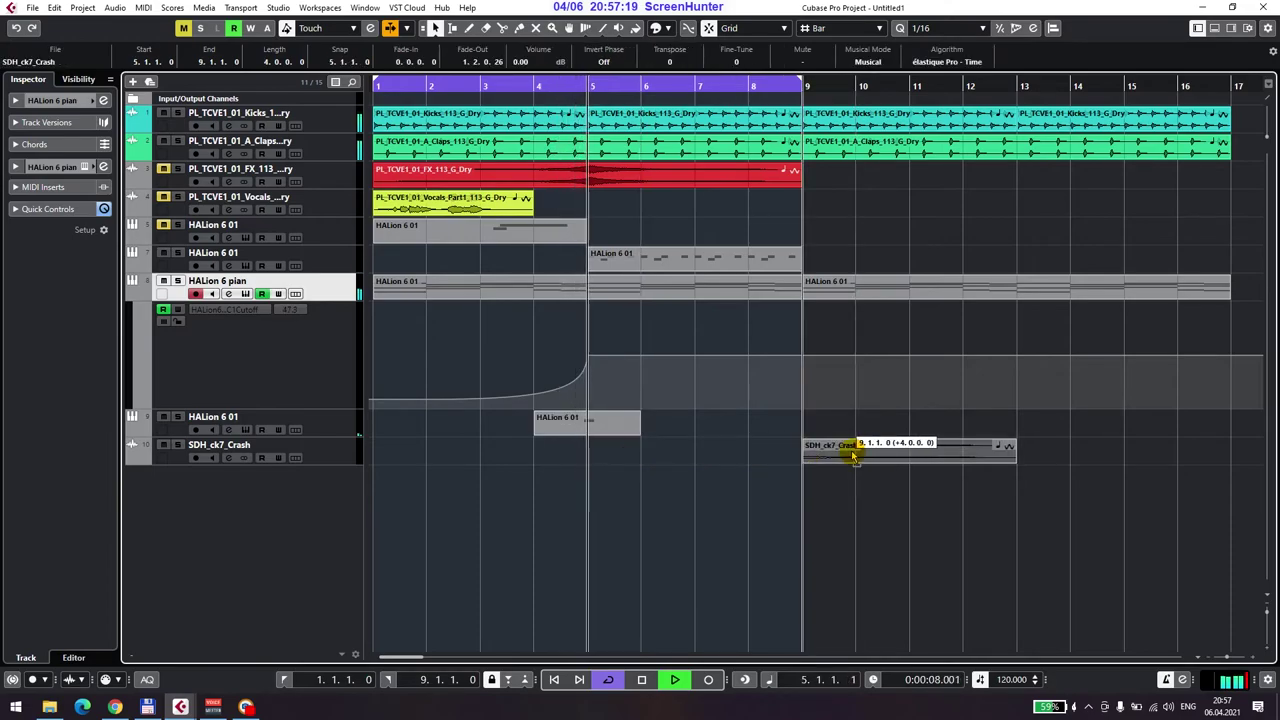
left_click_drag(588, 432, 804, 432)
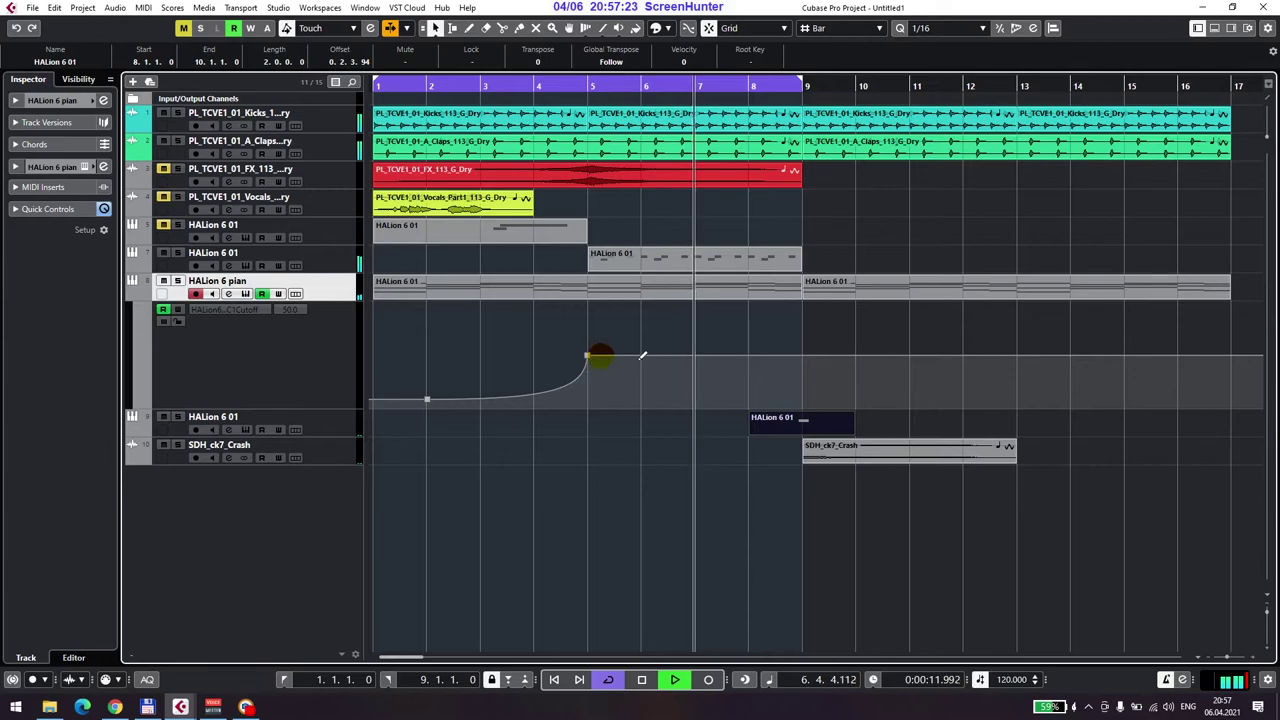
Replace the Cutoff rise at bar 5 with a ramp from bar 6 up to 50.0 at bar 9, bent into an upward curve.
left_click(803, 356)
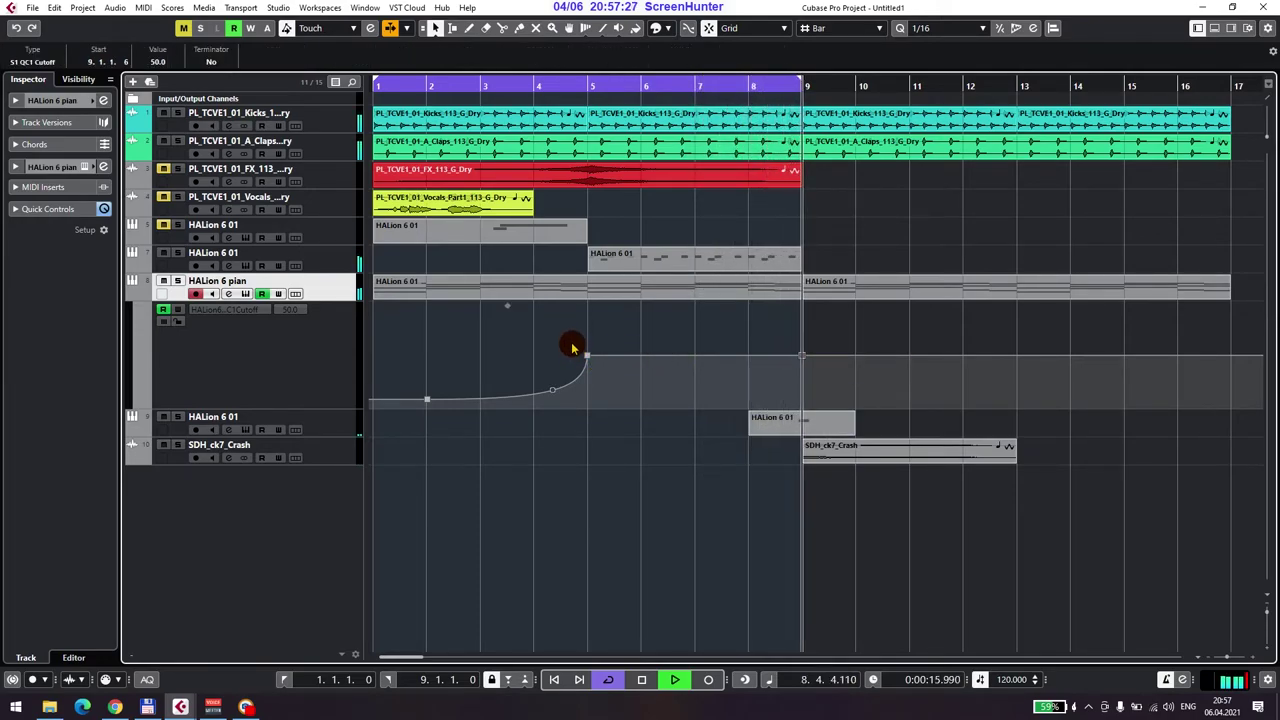
key("Delete")
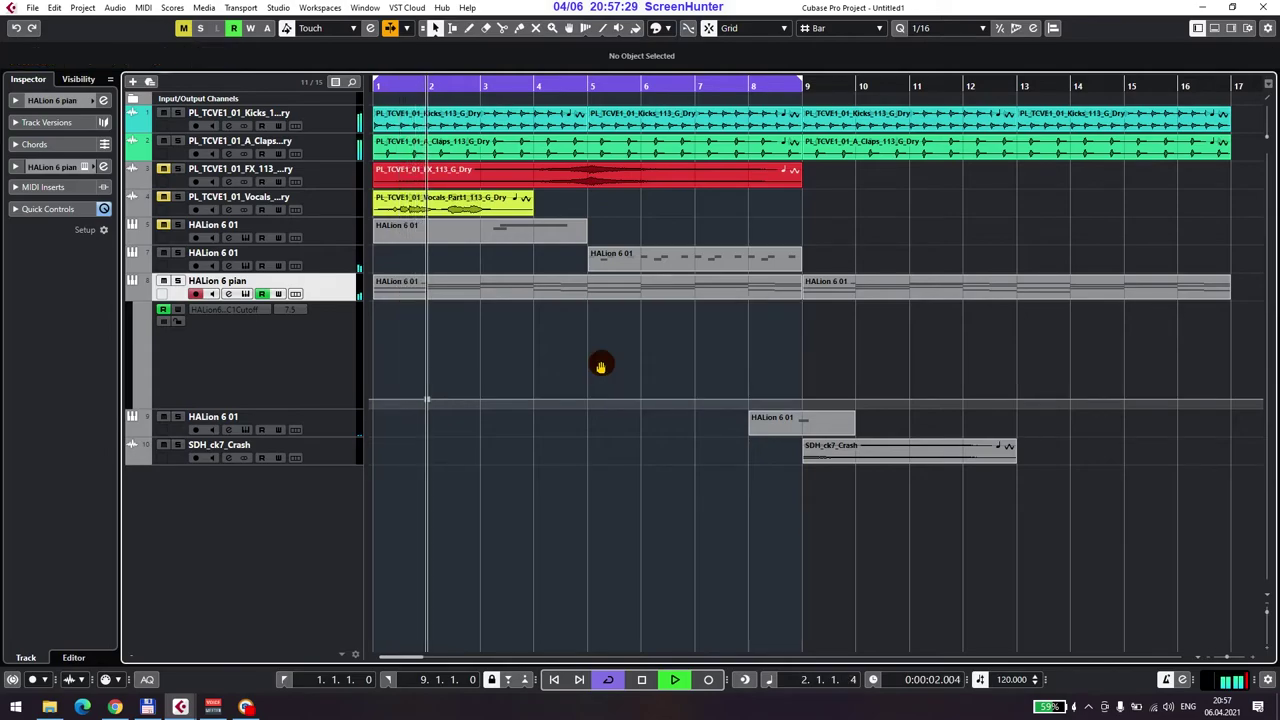
left_click(641, 400)
left_click(802, 400)
left_click_drag(802, 398, 801, 356)
left_click_drag(723, 380, 739, 394)
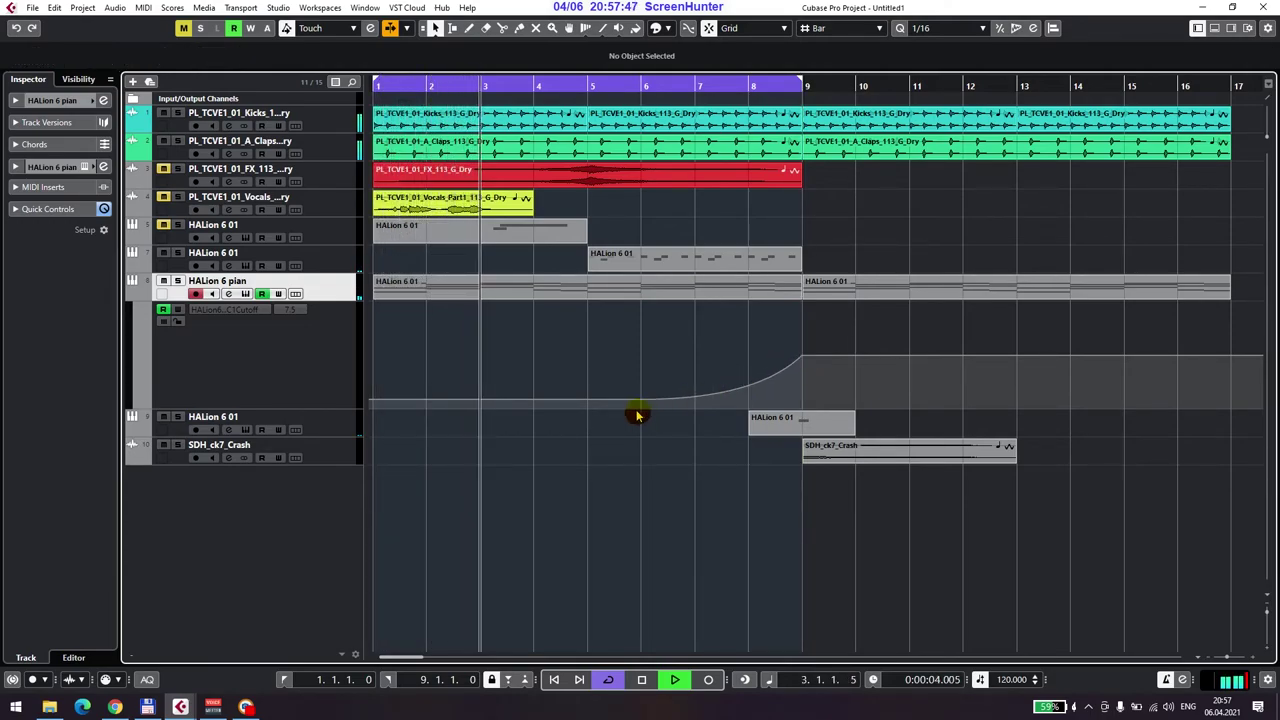
Extend the cycle range to bar 17, and place the bar 5 HALion 6 01 melody part at bar 9 with a copy at bar 13.
scroll(764, 481, "right", 3)
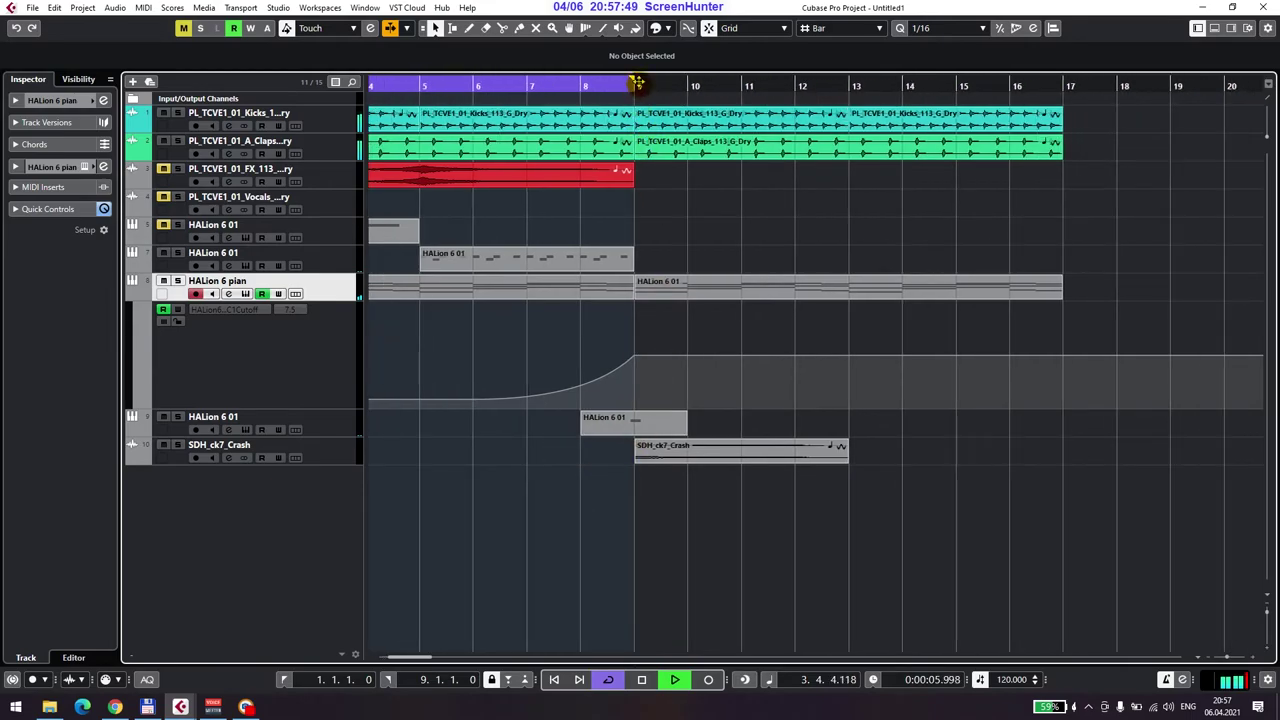
left_click_drag(637, 83, 1062, 83)
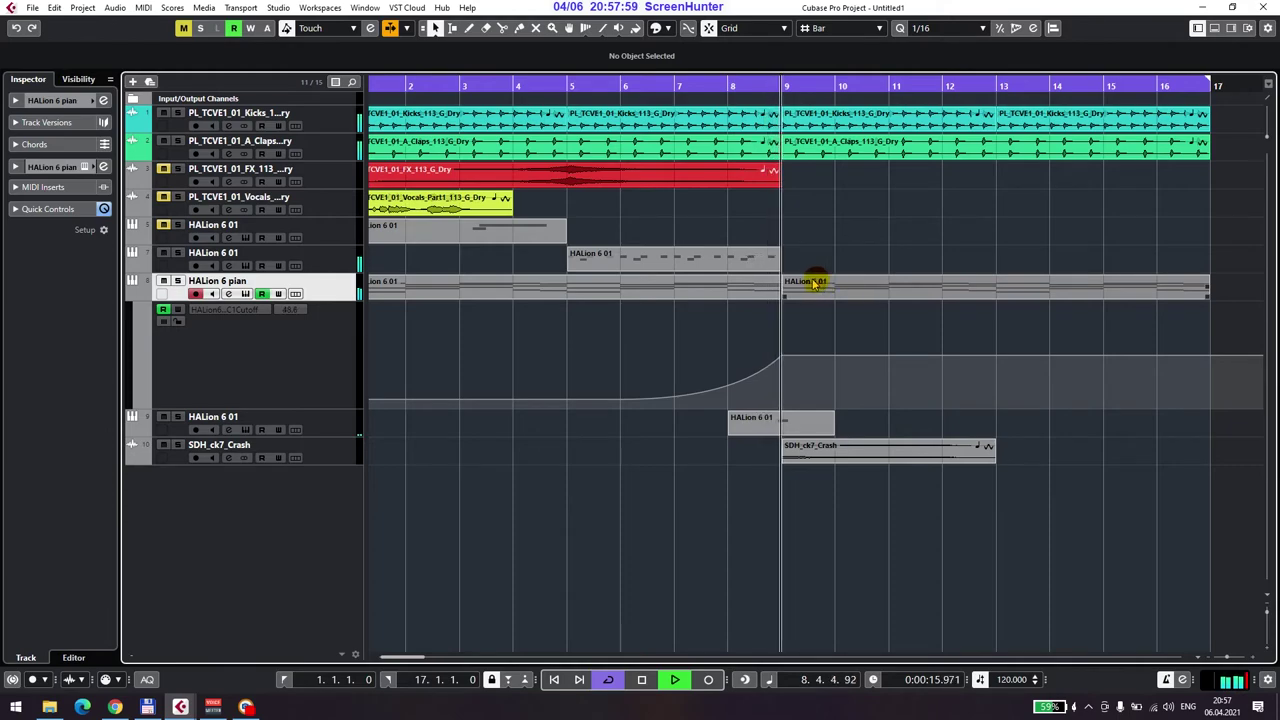
left_click(676, 262)
left_click_drag(676, 262, 1085, 272)
left_click(1031, 334)
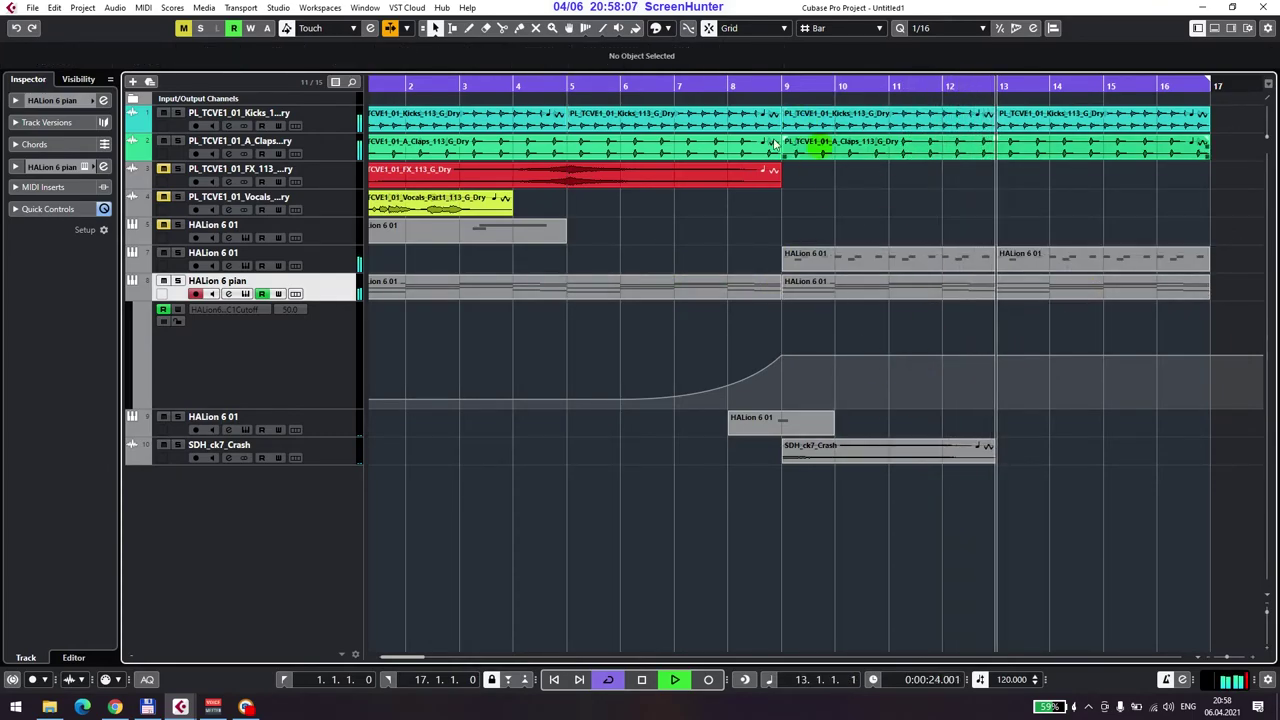
Play back the arrangement near its start and listen repeatedly to the build-up from about bar 8 into bar 9.
key("Home")
key("space")
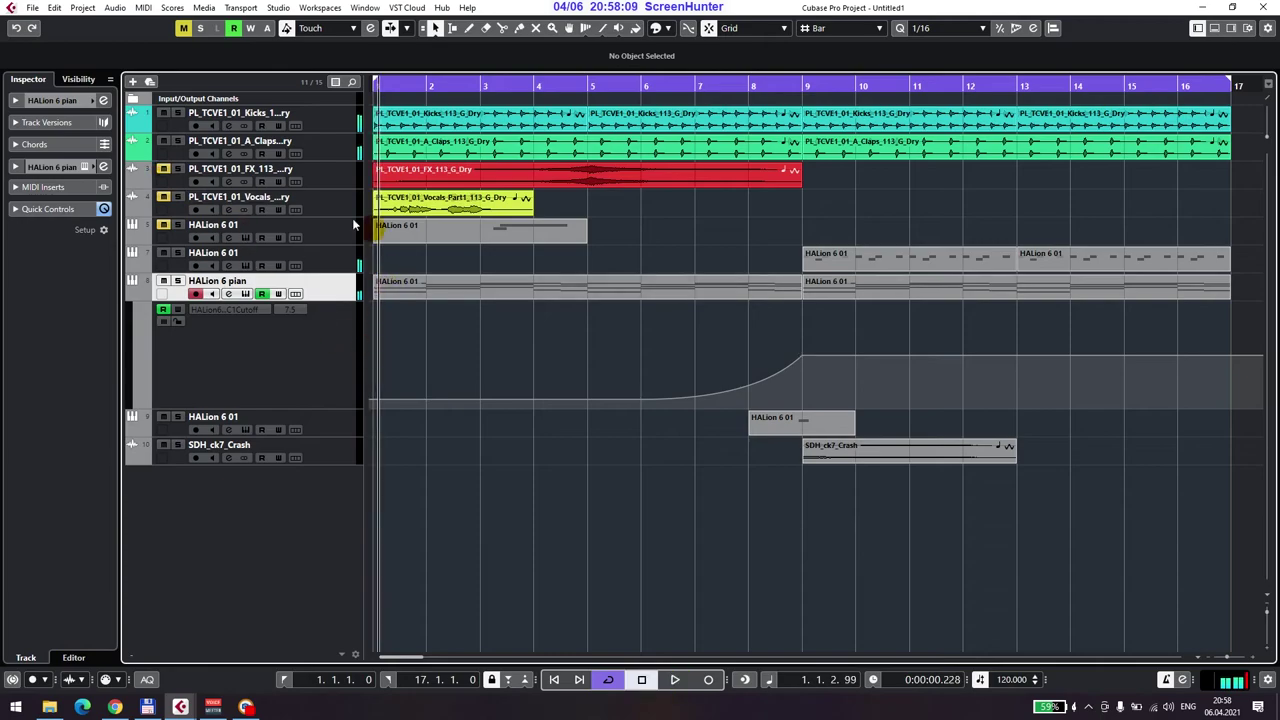
left_click_drag(446, 82, 444, 96)
key("space")
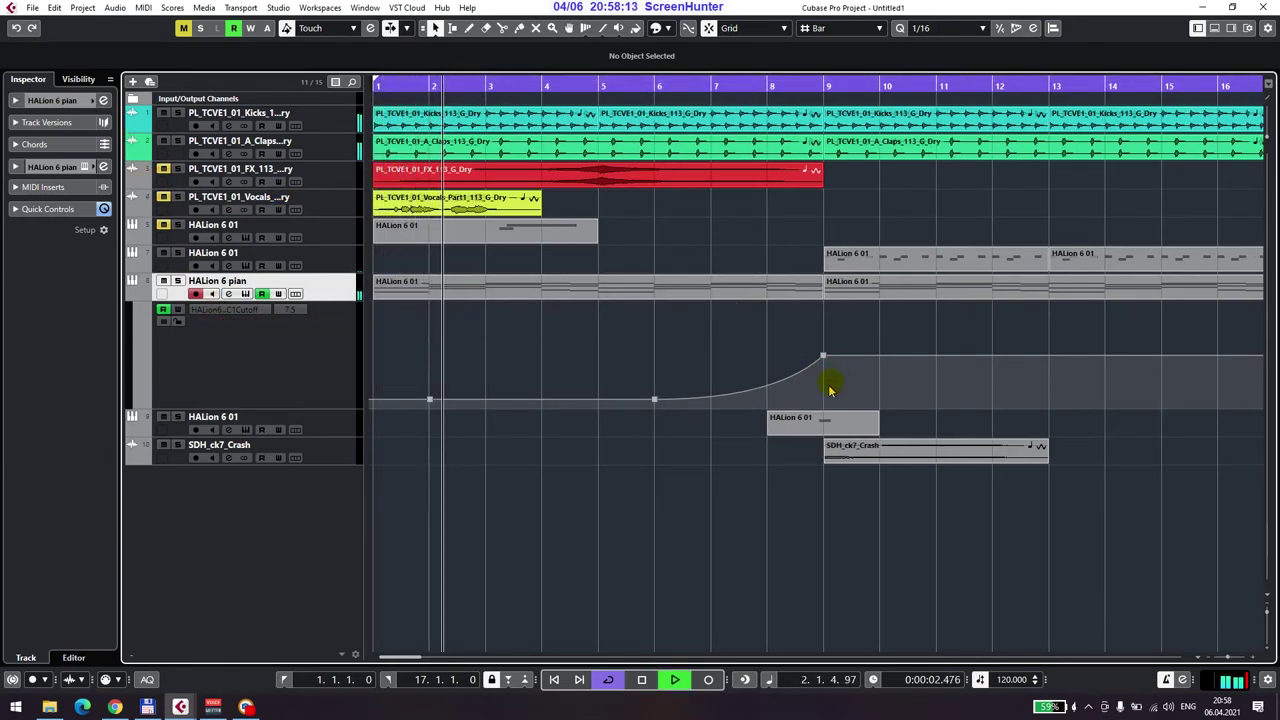
left_click(766, 86)
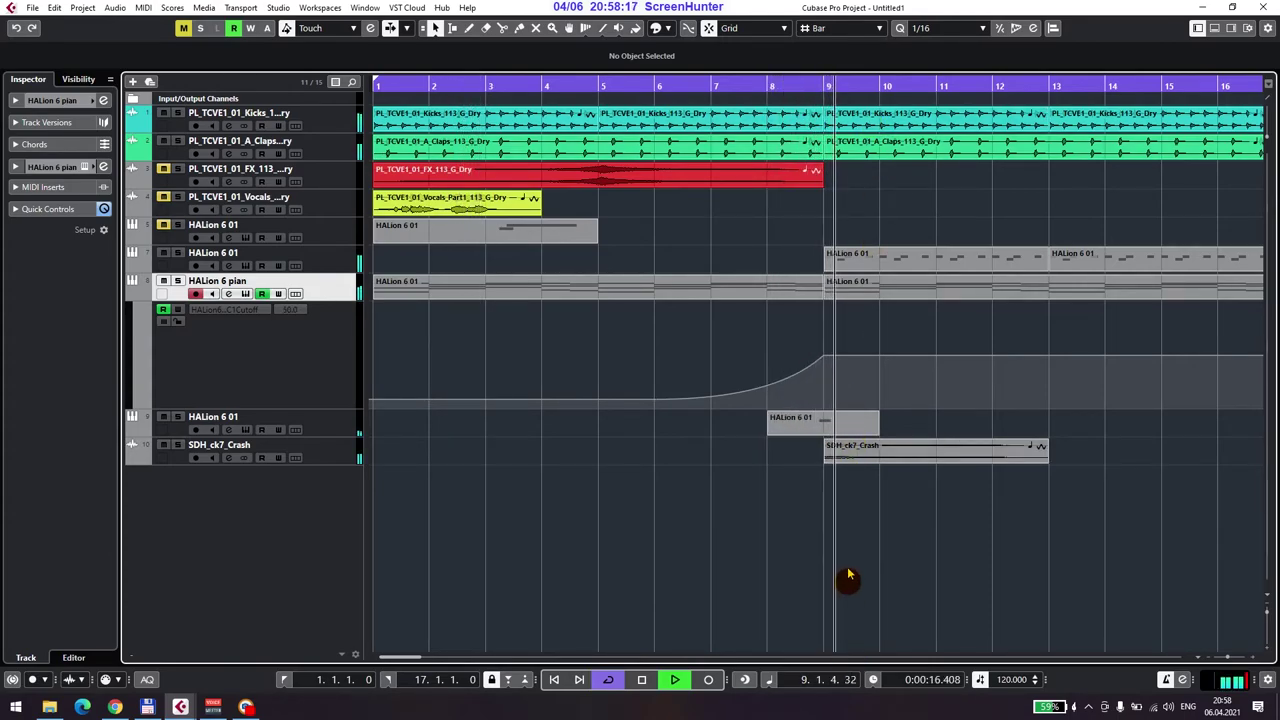
left_click(745, 86)
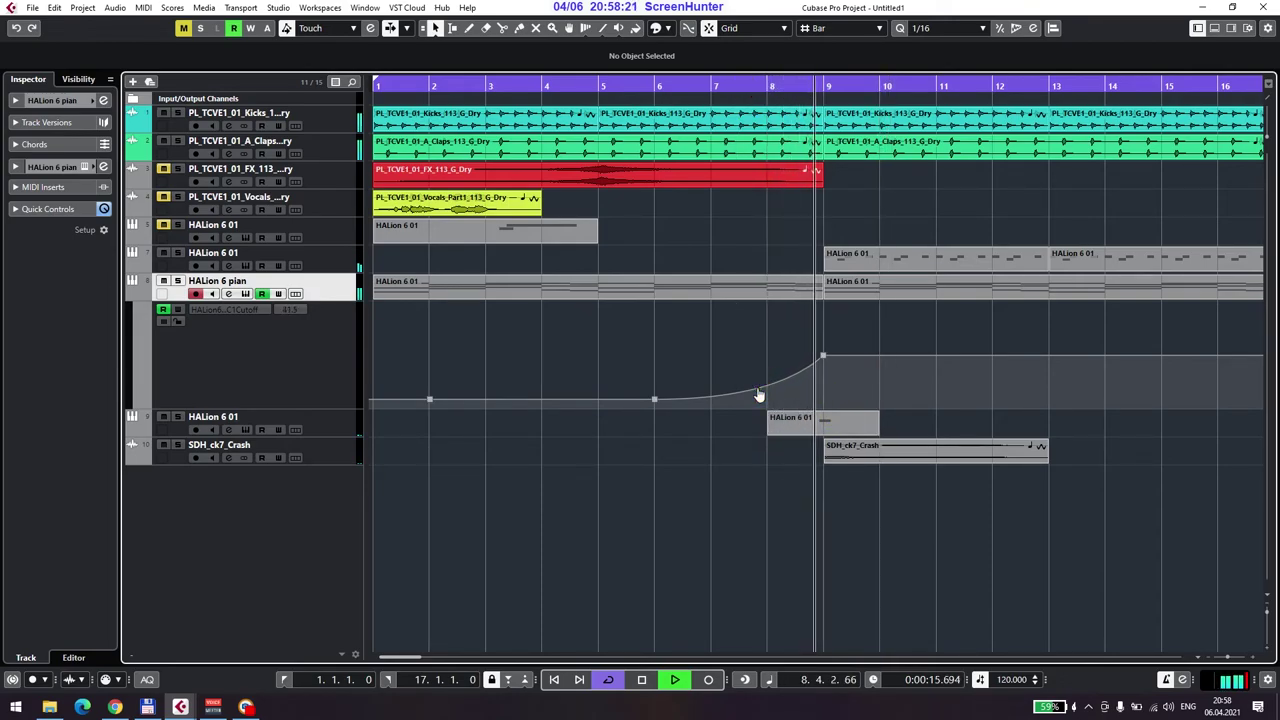
Bend the HALion 6 pian Cutoff ramp between bars 6 and 9 into a sharper, later rise, replaying the build-up into bar 9.
left_click(740, 86)
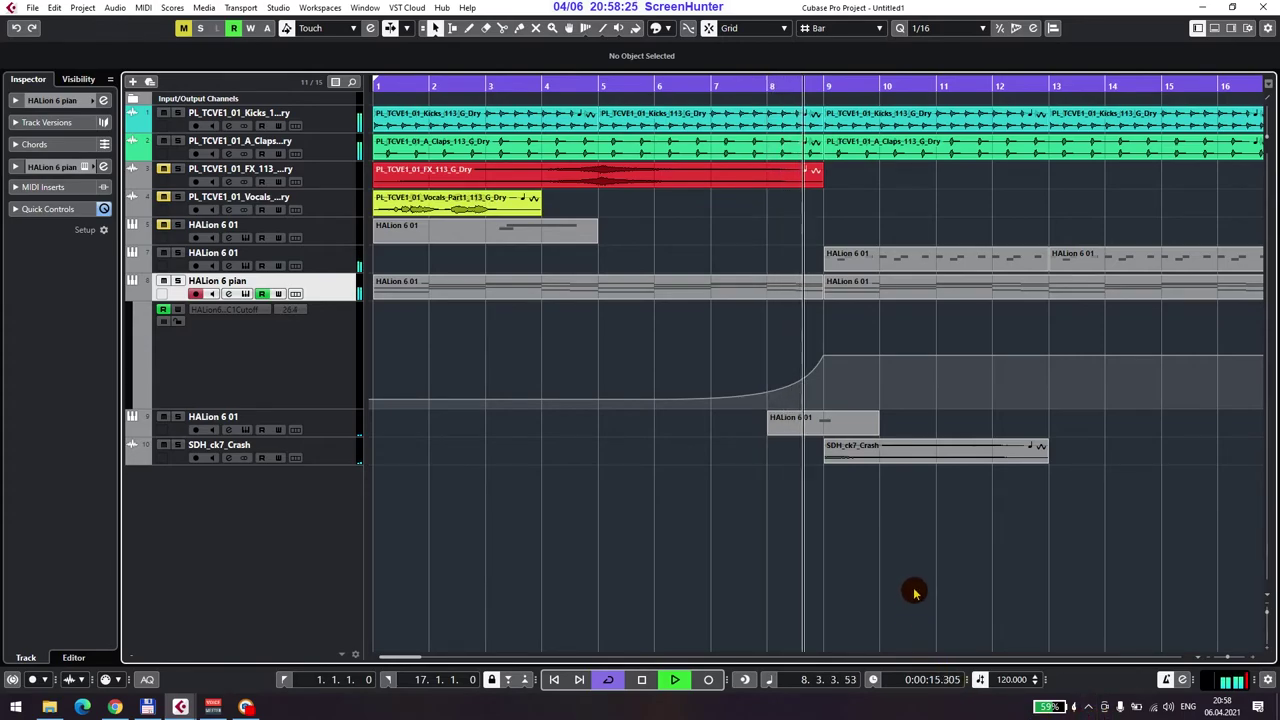
left_click(658, 84)
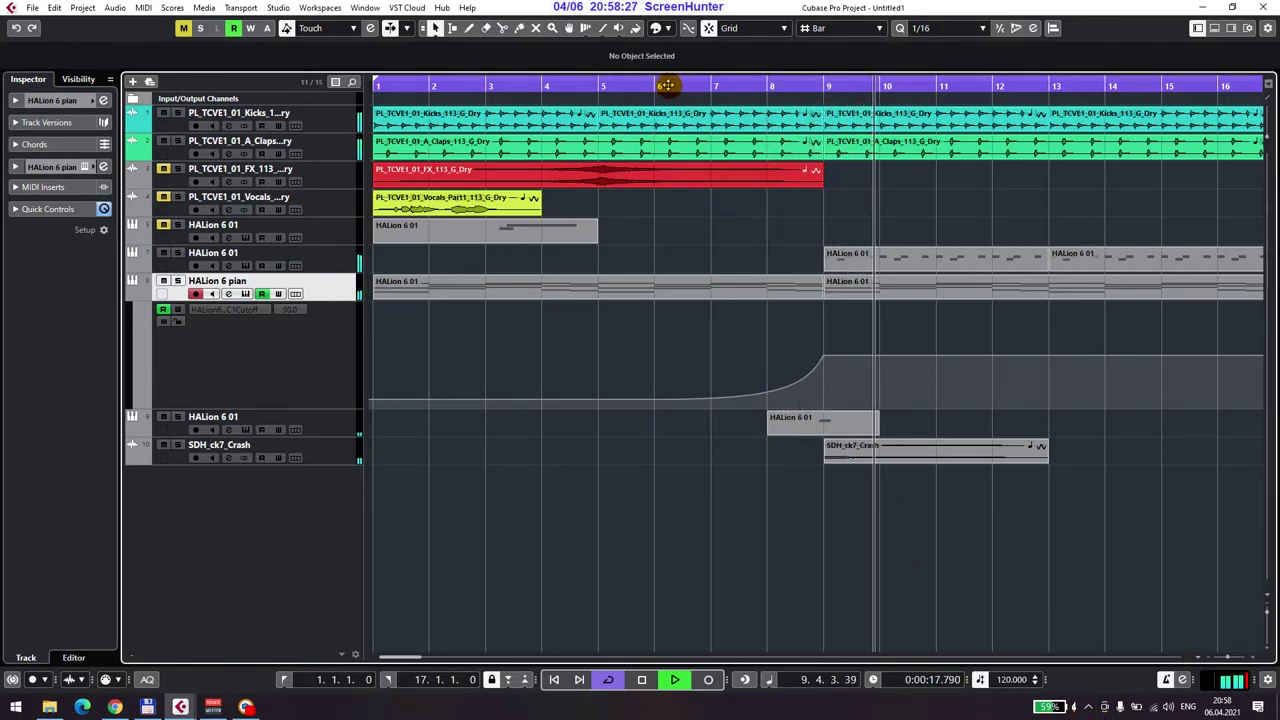
left_click(778, 396)
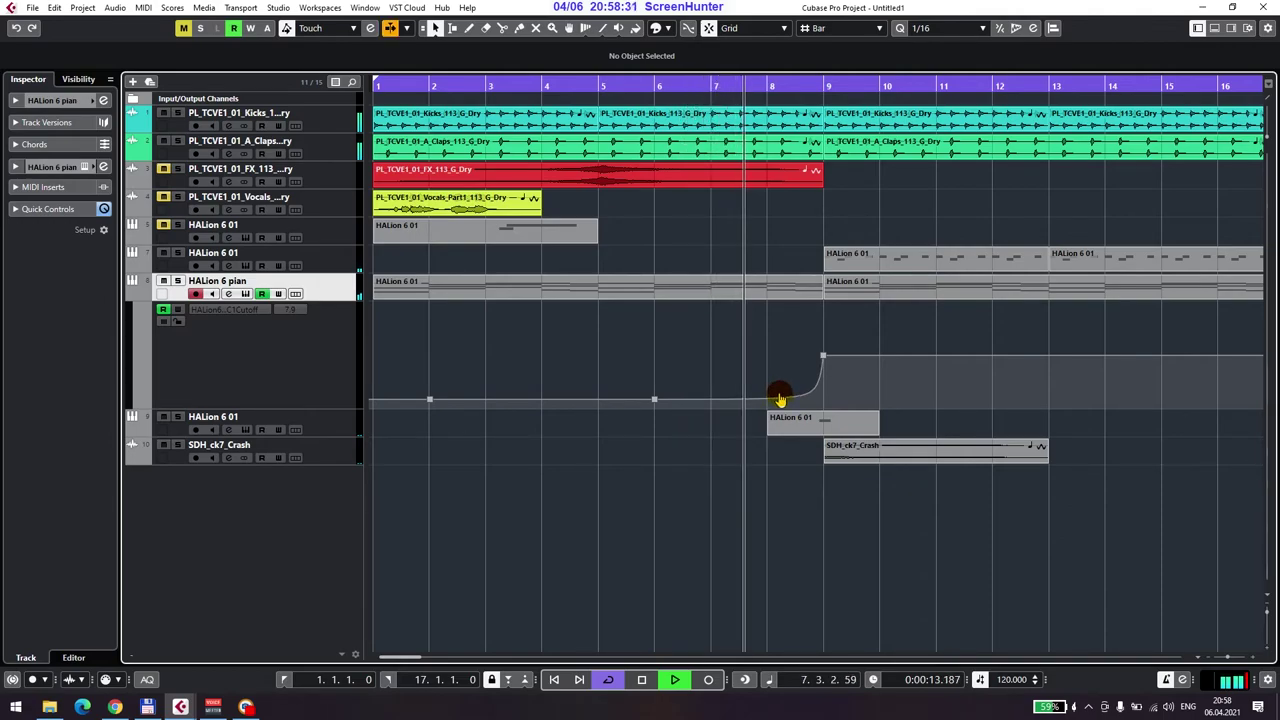
left_click(788, 472)
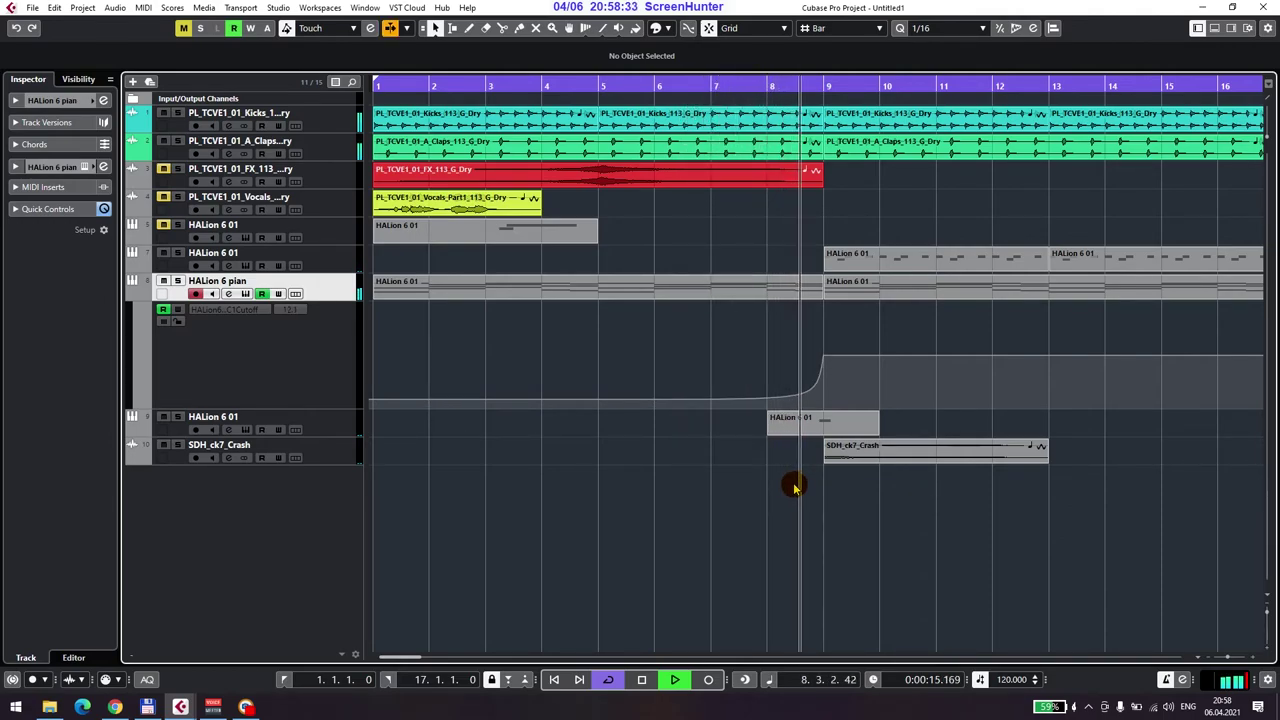
left_click(792, 396)
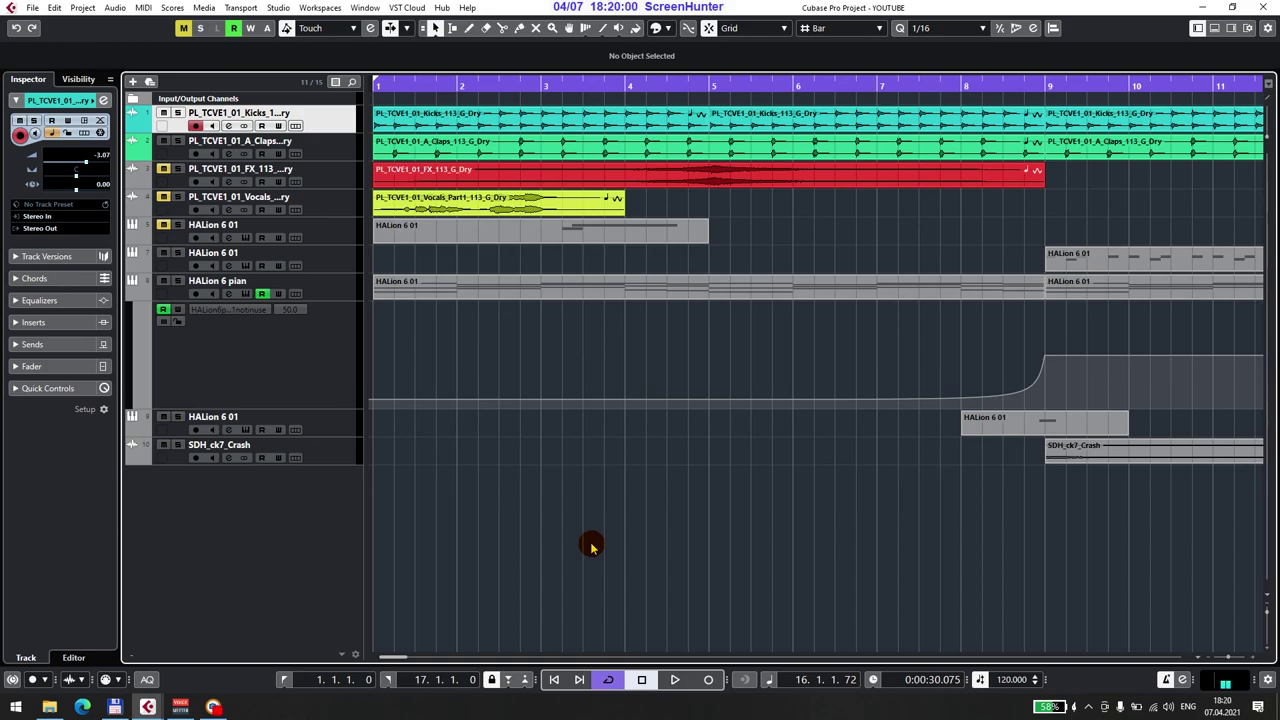
left_click(591, 546)
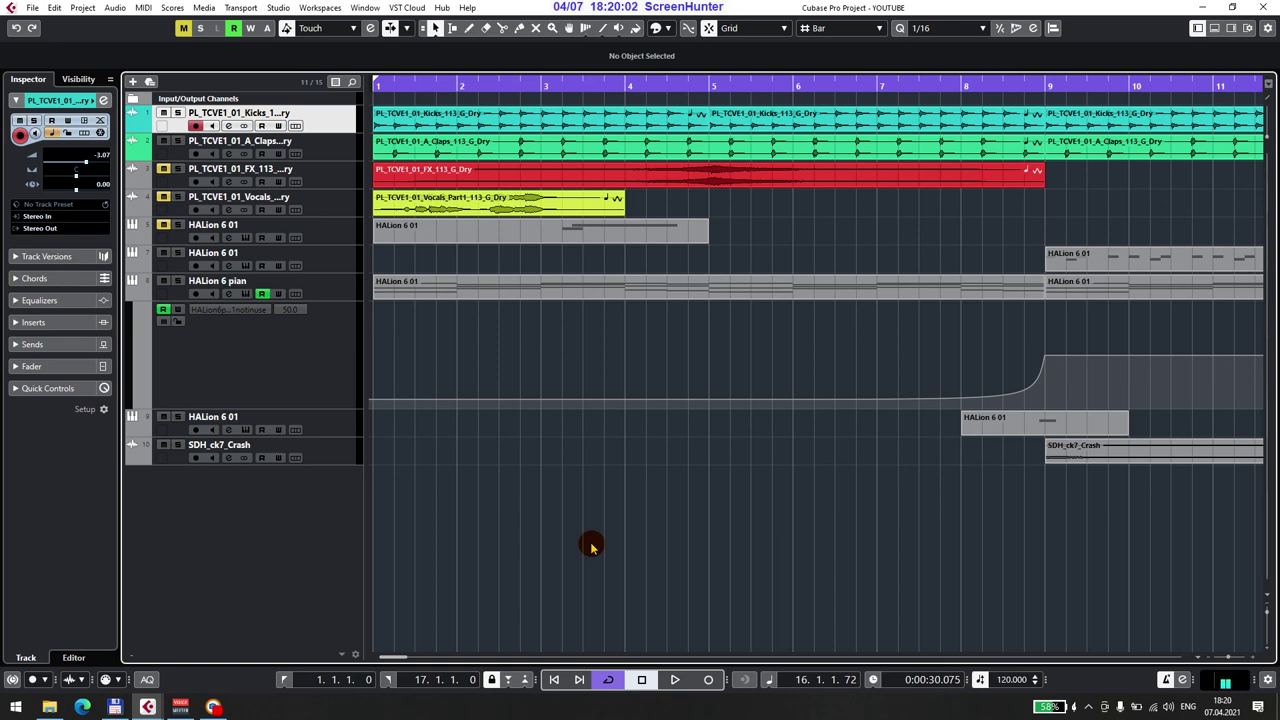